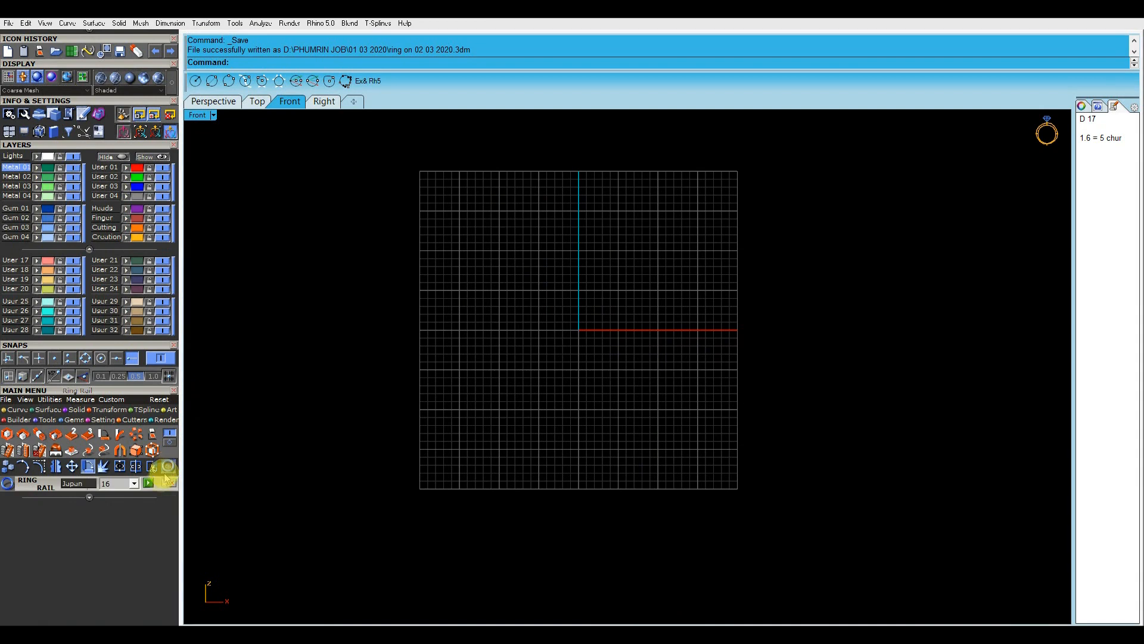
# Create a ring rail of Japan size 17 in the Front view.
pyautogui.click(125, 504)
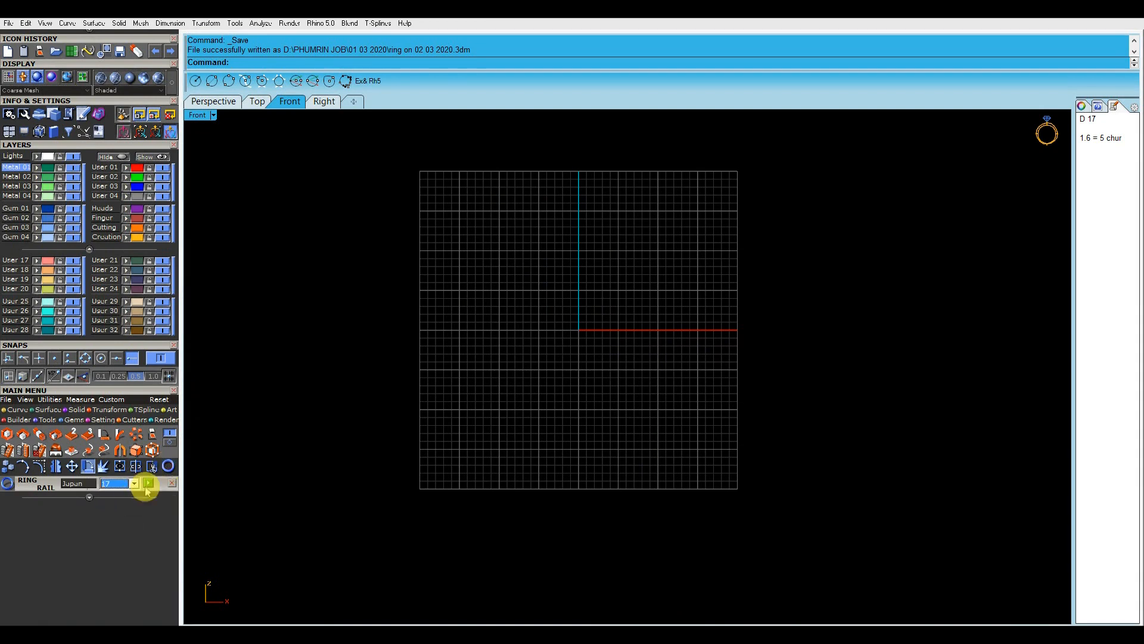
pyautogui.click(148, 483)
pyautogui.scroll(3, 575, 378)
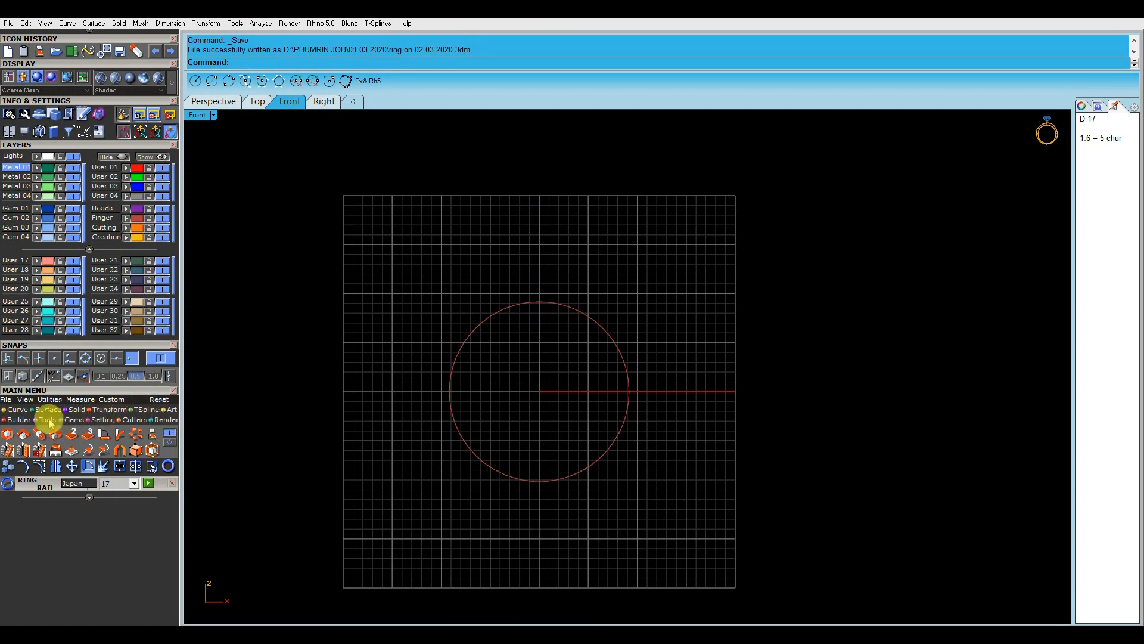
# Load a 1.8 mm round diamond with the Gem Loader and move it up to just above the ring rail's top.
pyautogui.click(74, 420)
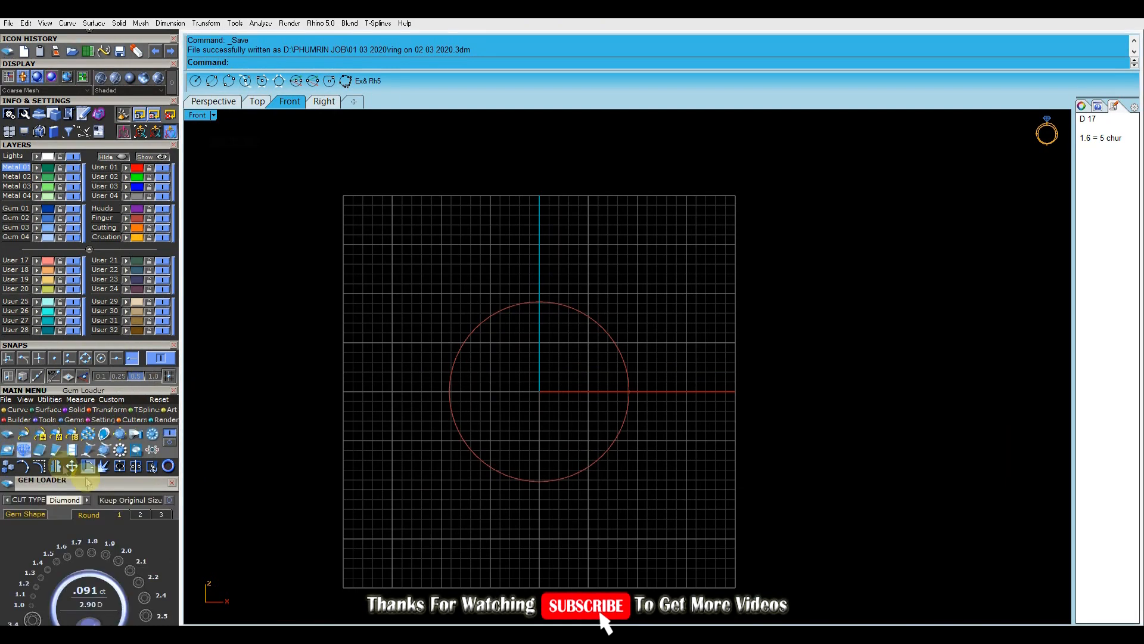
pyautogui.scroll(-5, 119, 477)
pyautogui.click(86, 366)
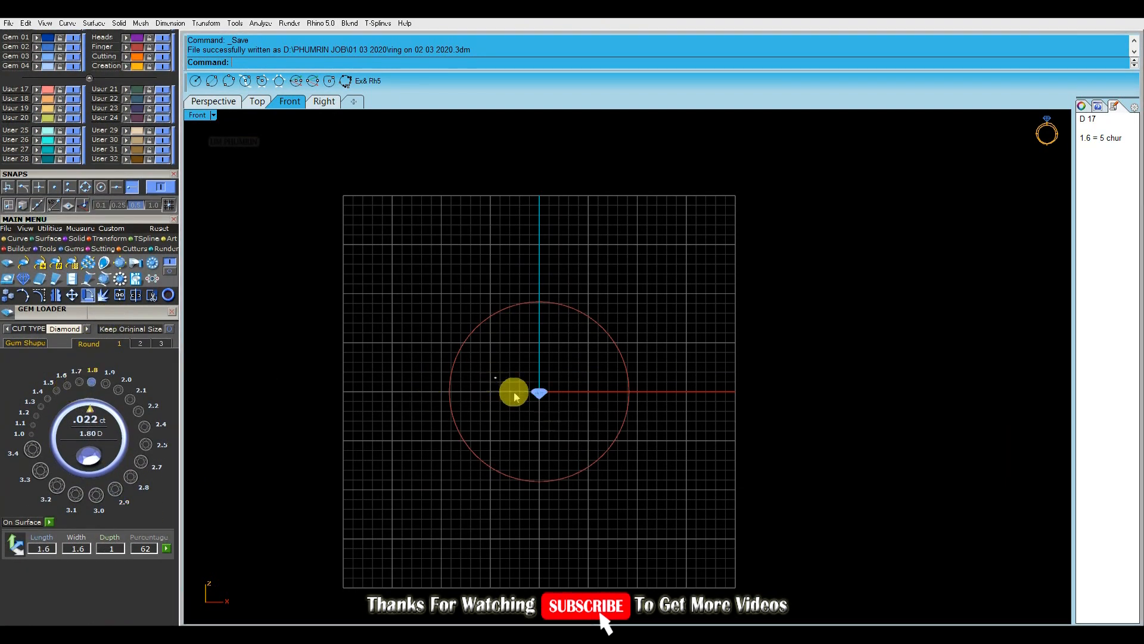
pyautogui.scroll(2, 522, 381)
pyautogui.moveTo(554, 377); pyautogui.dragTo(559, 223)
pyautogui.scroll(6, 558, 227)
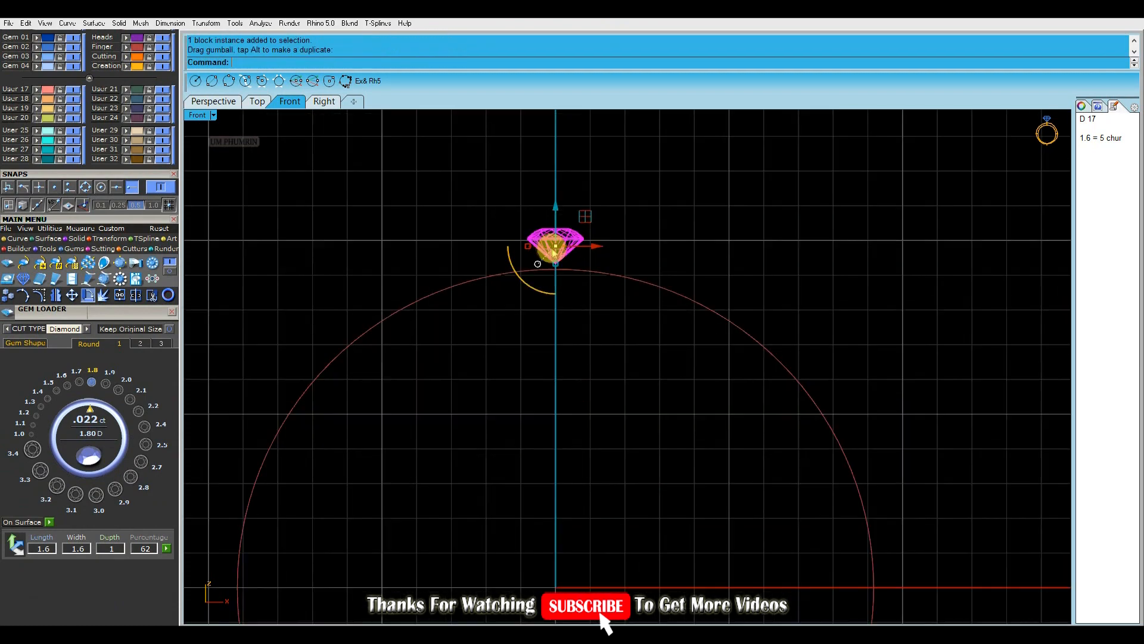
pyautogui.moveTo(547, 323); pyautogui.dragTo(549, 211)
pyautogui.scroll(-6, 590, 324)
pyautogui.click(666, 371)
pyautogui.moveTo(594, 376); pyautogui.dragTo(624, 440, button='right')
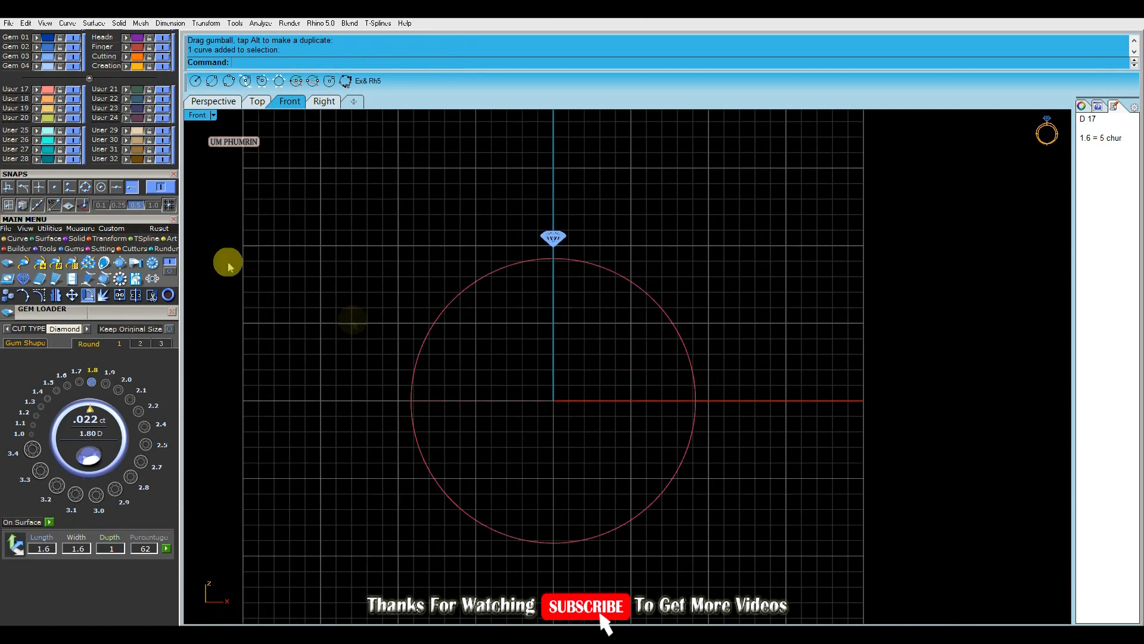
pyautogui.click(132, 188)
pyautogui.click(88, 190)
pyautogui.moveTo(609, 447); pyautogui.dragTo(584, 389, button='right')
pyautogui.write('l')
pyautogui.press('Return')
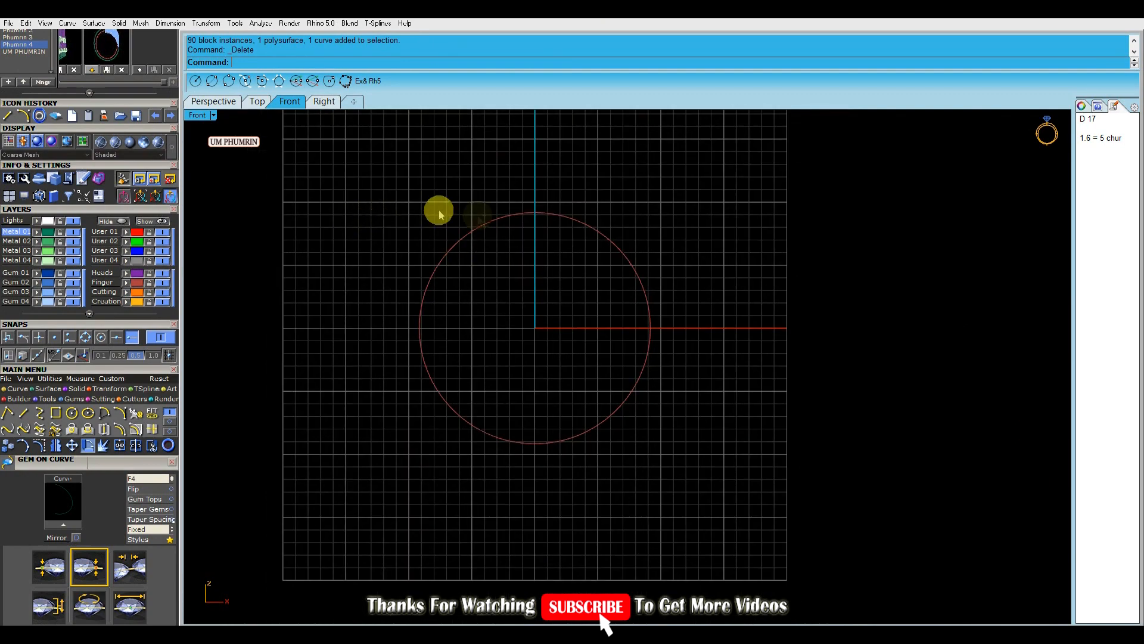
pyautogui.write('l')
pyautogui.press('Return')
pyautogui.moveTo(532, 368); pyautogui.dragTo(546, 312, button='right')
pyautogui.click(549, 387)
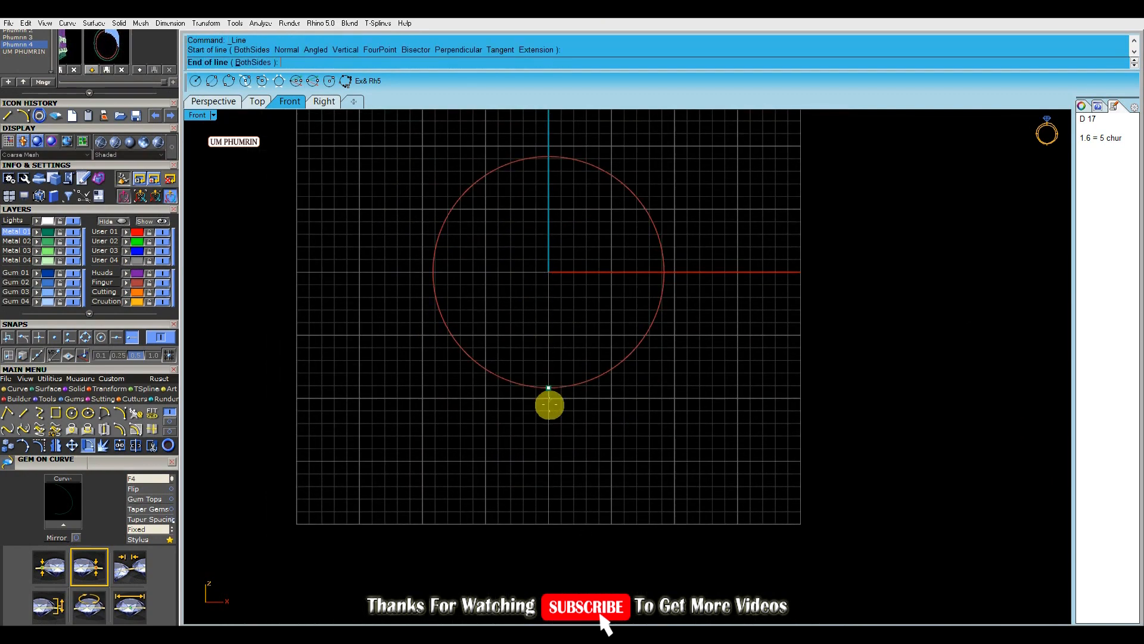
pyautogui.press('Escape')
# Enable the quadrant snap and draw a 1.5 mm vertical line downward from the ring rail's bottom quadrant.
pyautogui.click(85, 337)
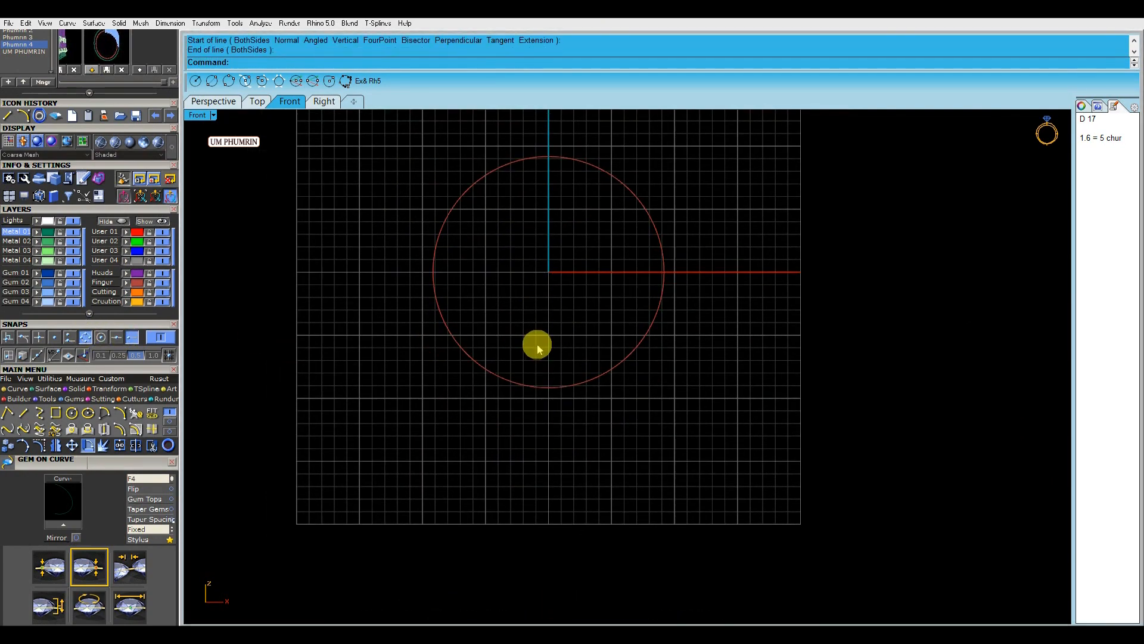
pyautogui.write('l')
pyautogui.press('Return')
pyautogui.click(547, 388)
pyautogui.write('1.5')
pyautogui.press('Escape')
# Draw a 1.6 mm horizontal line outward from the ring rail's right quadrant.
pyautogui.write('l')
pyautogui.press('Return')
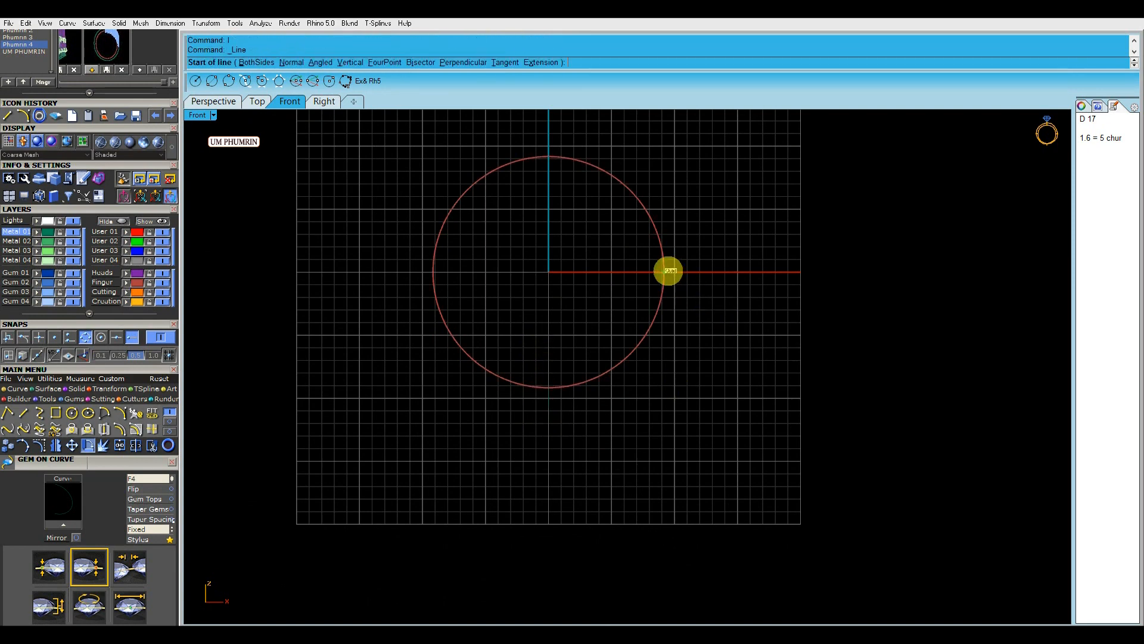
pyautogui.click(668, 272)
pyautogui.scroll(2, 682, 301)
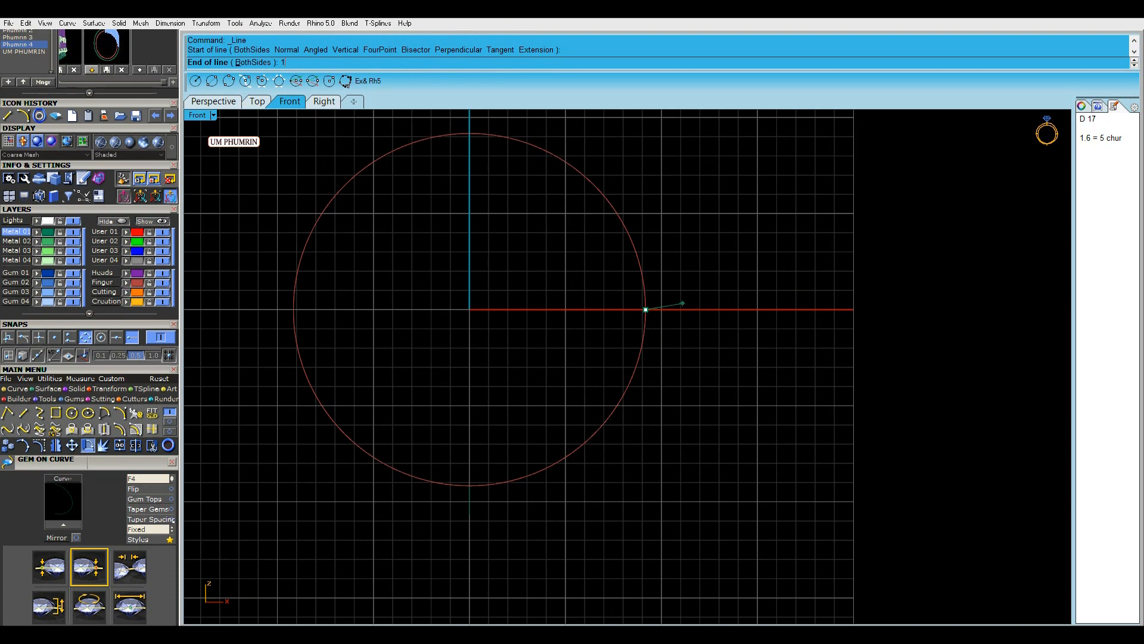
pyautogui.write('1.6')
pyautogui.press('Return')
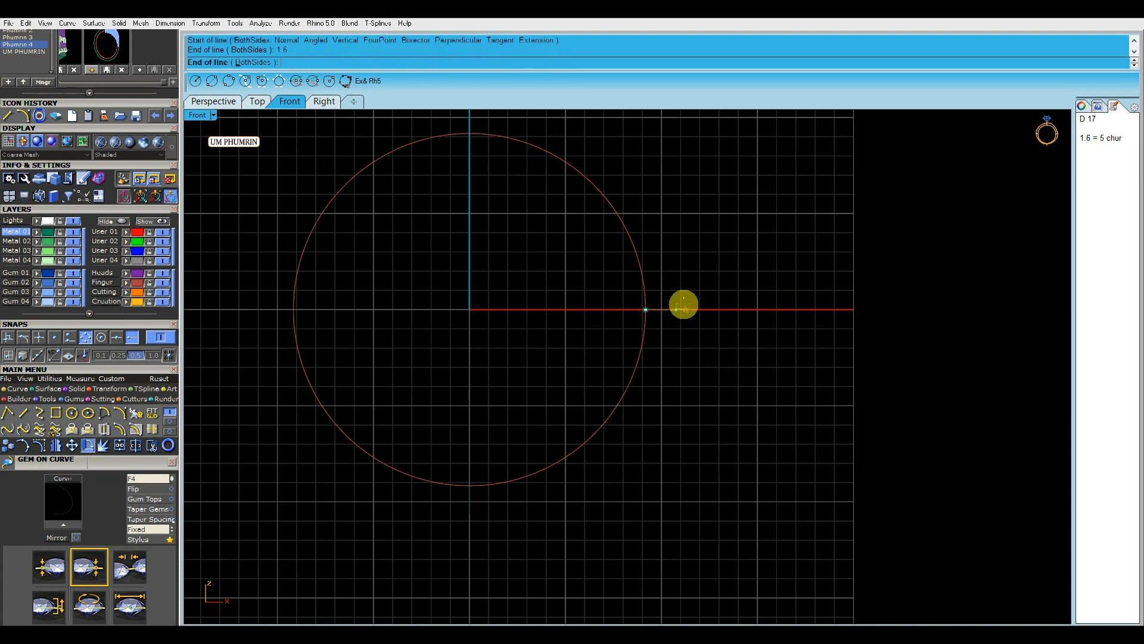
pyautogui.click(684, 304)
# Draw a 1.85 mm vertical line upward from the ring rail's top quadrant.
pyautogui.moveTo(647, 208); pyautogui.dragTo(682, 299, button='right')
pyautogui.write('l')
pyautogui.press('Return')
pyautogui.click(508, 225)
pyautogui.write('1.85')
pyautogui.press('Return')
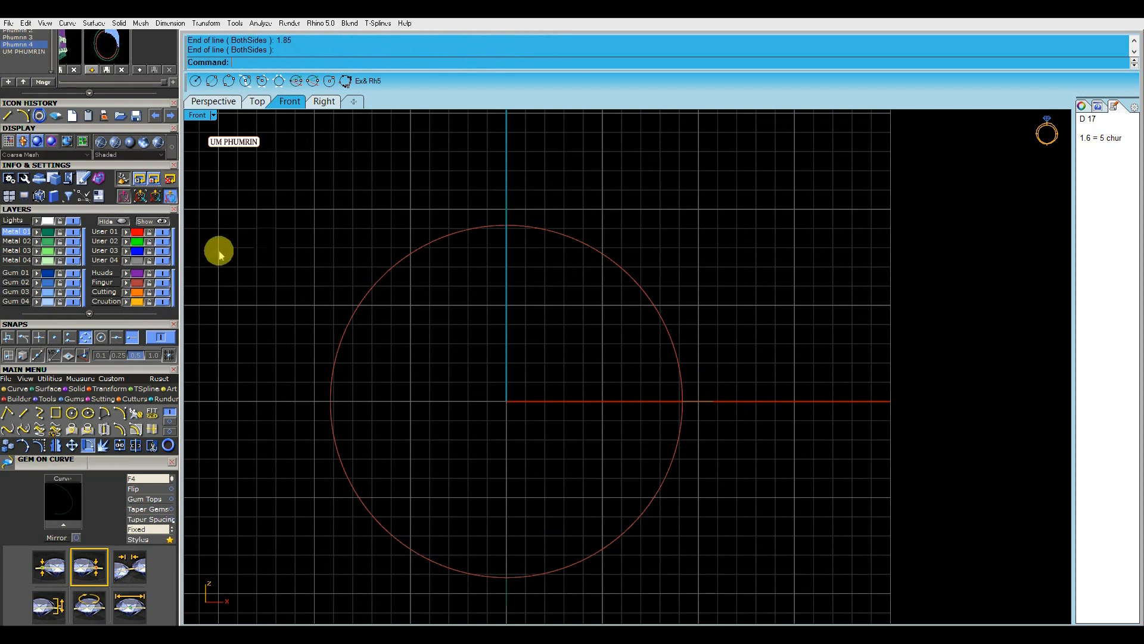
# Draw an arc from the outer end of the top line to the outer end of the right-hand line.
pyautogui.click(119, 412)
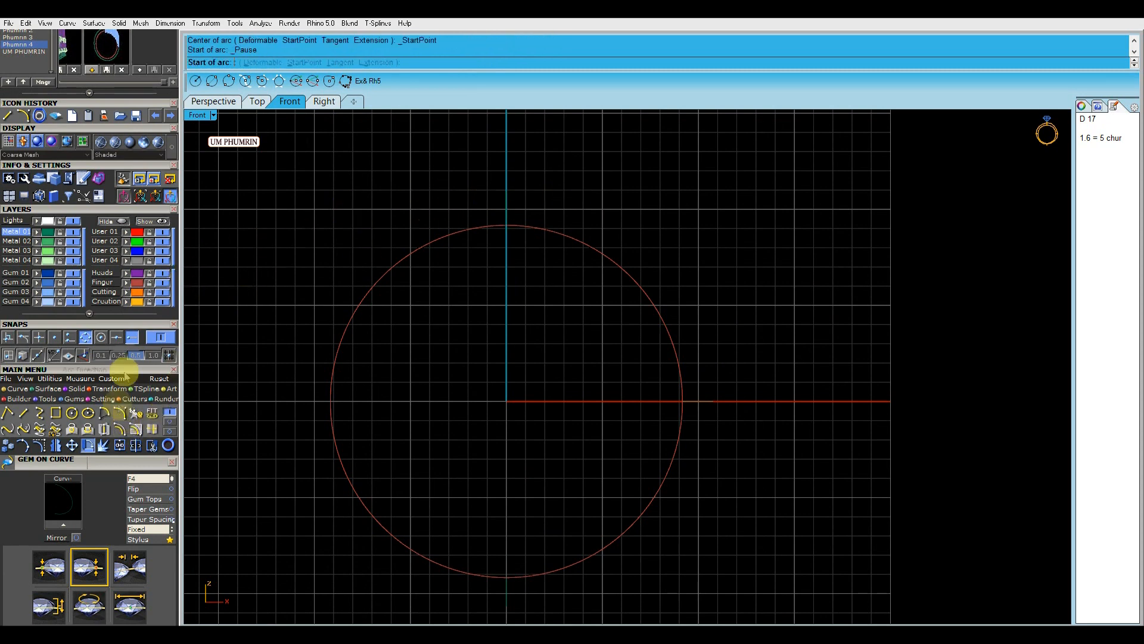
pyautogui.click(506, 189)
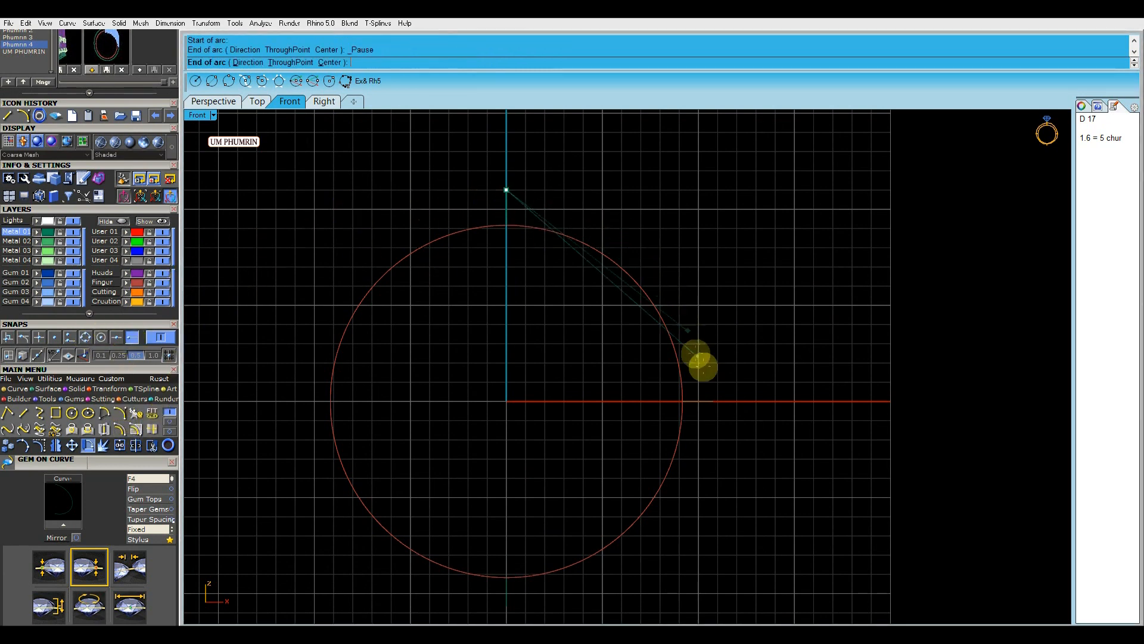
pyautogui.click(717, 396)
pyautogui.click(766, 268)
# Draw a second arc from the bottom line's end to the first arc's lower end and delete two of the construction lines.
pyautogui.scroll(-4, 727, 302)
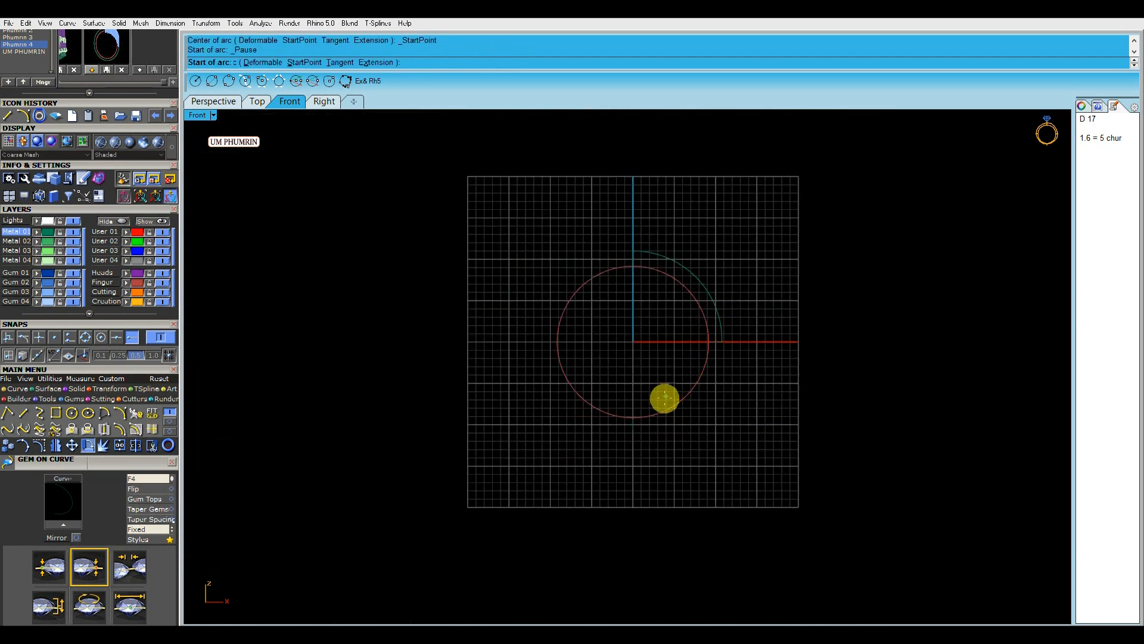
pyautogui.click(633, 430)
pyautogui.click(772, 393)
pyautogui.click(721, 356)
pyautogui.moveTo(659, 429); pyautogui.dragTo(676, 440)
pyautogui.press('Delete')
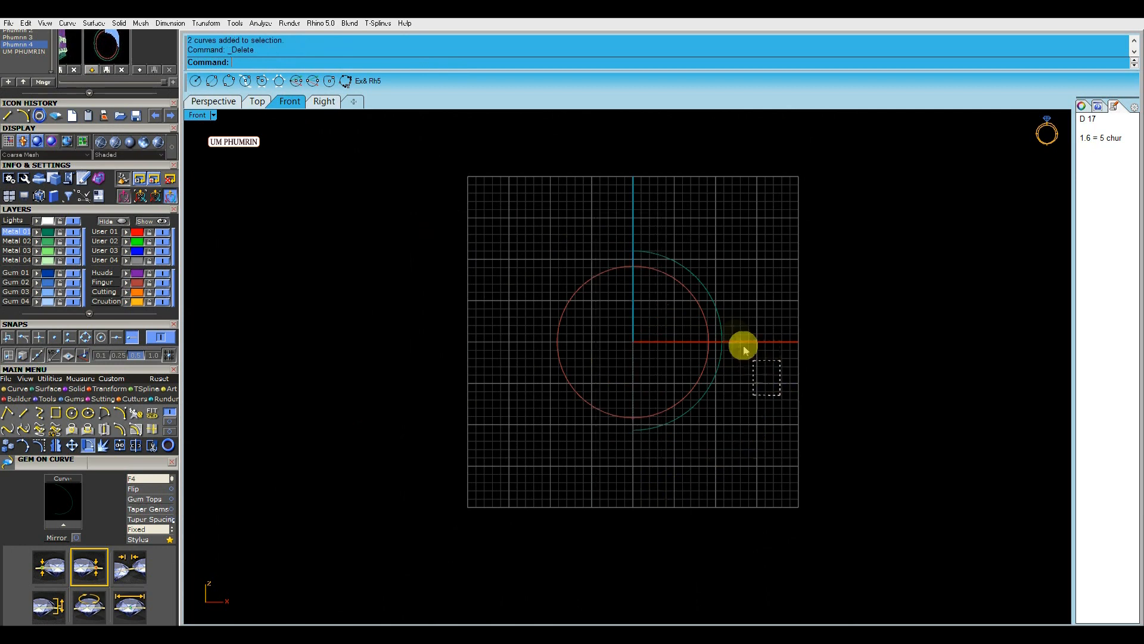
# Join the two arcs into one half-shank curve and rebuild it.
pyautogui.moveTo(719, 317); pyautogui.dragTo(722, 363, button='right')
pyautogui.write('Jrebuild')
pyautogui.press('Return')
pyautogui.press('Return')
pyautogui.press('m')
# Delete the leftover curve near the top of the ring rail.
pyautogui.scroll(6, 632, 307)
pyautogui.keyDown('shift'); pyautogui.click(613, 293); pyautogui.keyUp('shift')
pyautogui.scroll(-2, 614, 299)
pyautogui.click(612, 295)
pyautogui.press('Delete')
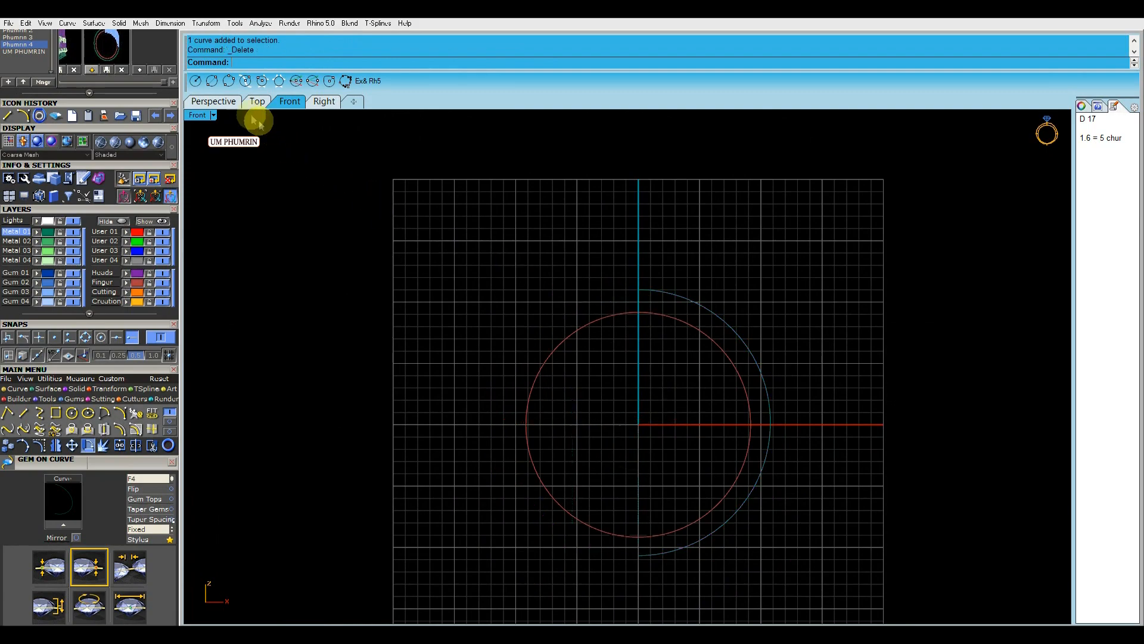
# Apply Gem on Curve to the half-shank curve in the Perspective view and set the spacing method to Fixed.
pyautogui.click(214, 101)
pyautogui.moveTo(621, 332); pyautogui.dragTo(665, 316, button='right')
pyautogui.click(647, 350)
pyautogui.middleClick(662, 315)
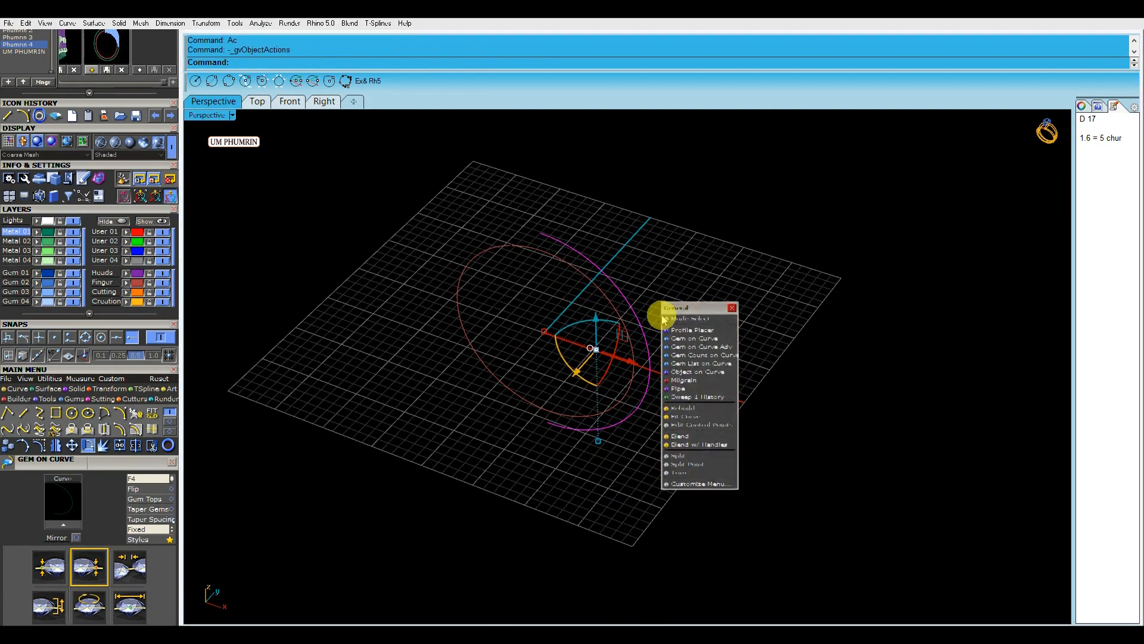
pyautogui.click(689, 333)
pyautogui.scroll(-3, 131, 393)
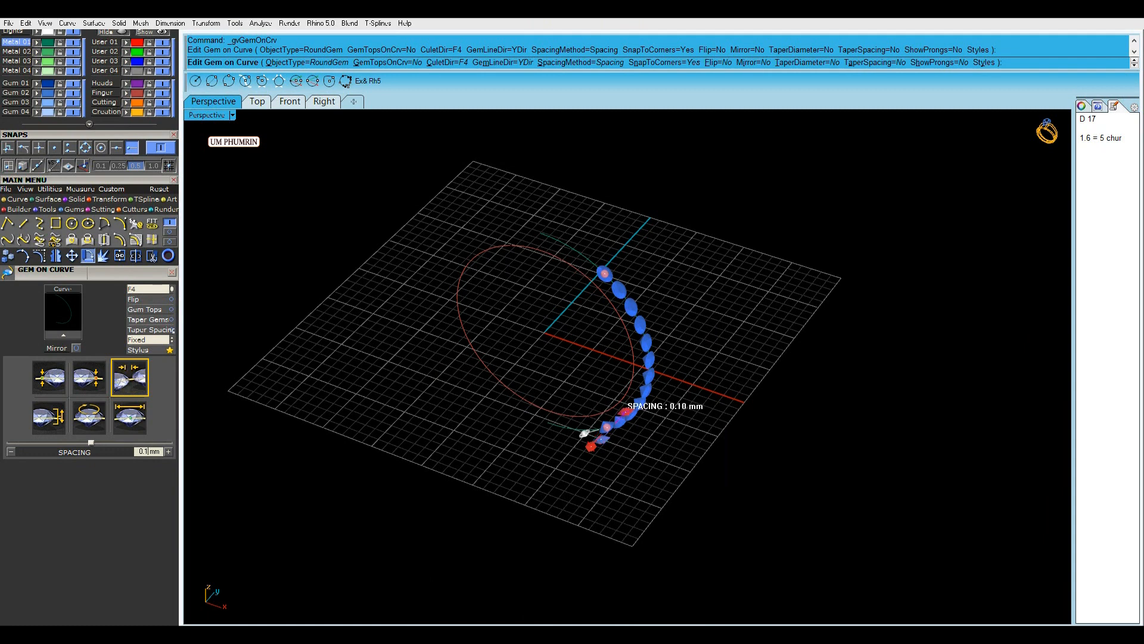
pyautogui.click(143, 340)
pyautogui.moveTo(612, 377); pyautogui.dragTo(635, 329, button='right')
# Run the gems from the curve's top end to an end position of about 55.1% and accept the gem row.
pyautogui.moveTo(584, 448); pyautogui.dragTo(570, 224)
pyautogui.click(290, 101)
pyautogui.moveTo(693, 305); pyautogui.dragTo(748, 378)
pyautogui.scroll(6, 749, 386)
pyautogui.rightClick(749, 377)
pyautogui.click(735, 357)
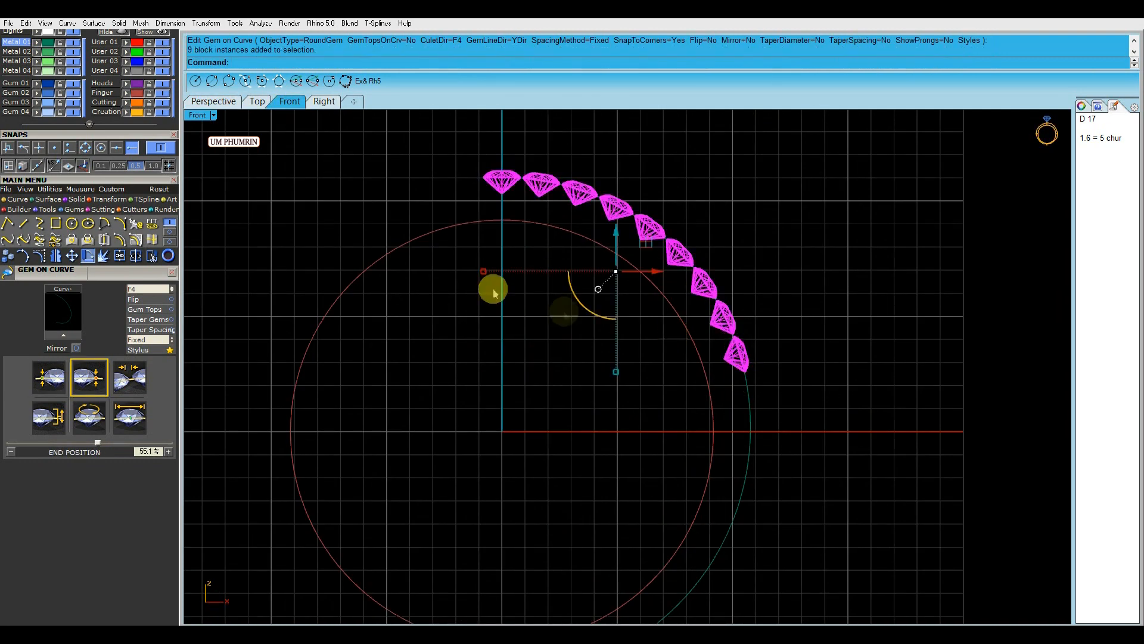
# Copy the gem row sideways in the Right view and shift the copy a further -0.1 mm to leave a gap.
pyautogui.click(325, 101)
pyautogui.scroll(2, 672, 307)
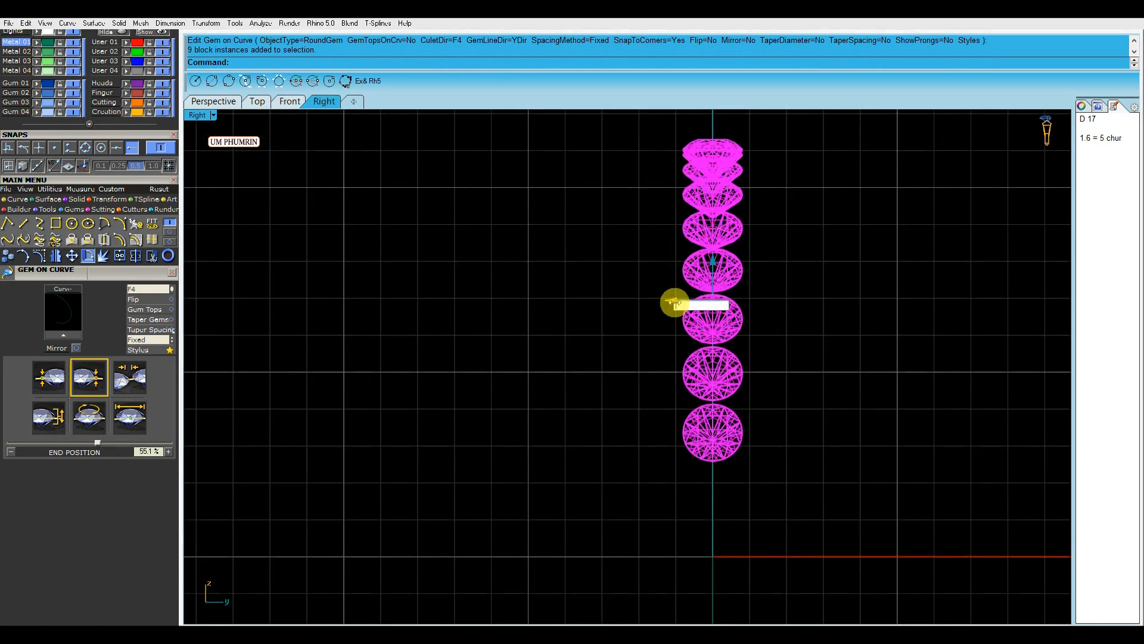
pyautogui.press('Return')
pyautogui.click(688, 304)
pyautogui.write('-.1')
pyautogui.press('Return')
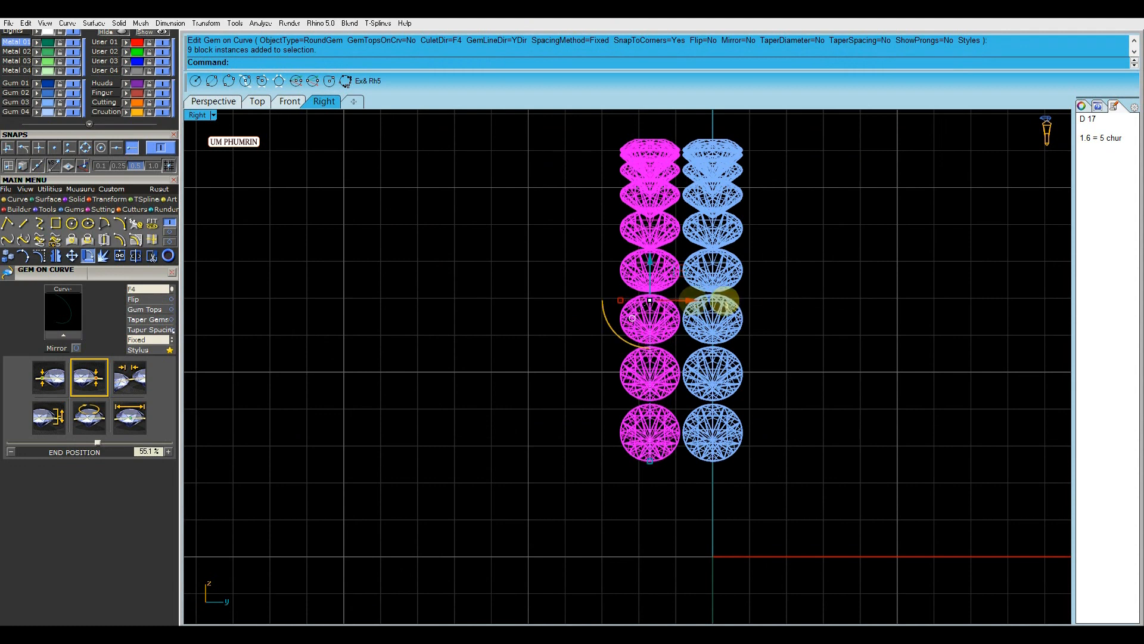
# Try to shift the copied gem row by 1.6 mm and undo the move.
pyautogui.click(689, 304)
pyautogui.click(850, 271)
pyautogui.click(668, 308)
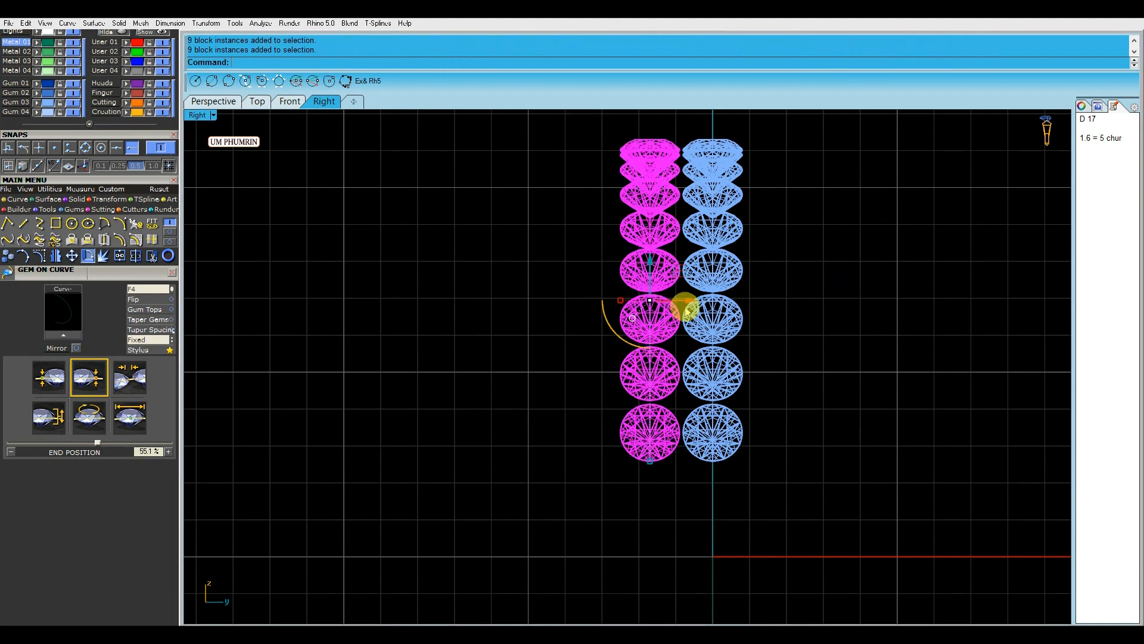
pyautogui.click(690, 303)
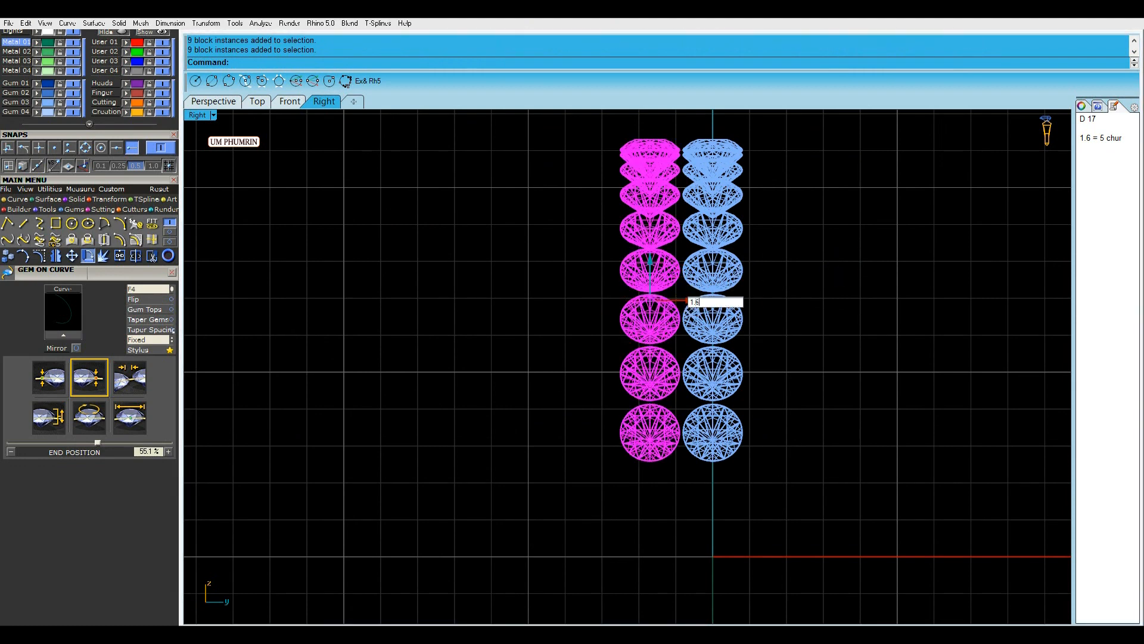
pyautogui.press('Return')
pyautogui.hotkey('ctrl', 'z')
# Copy the second gem row outward as a third row and shift it a further -0.1 mm for the gap.
pyautogui.click(659, 311)
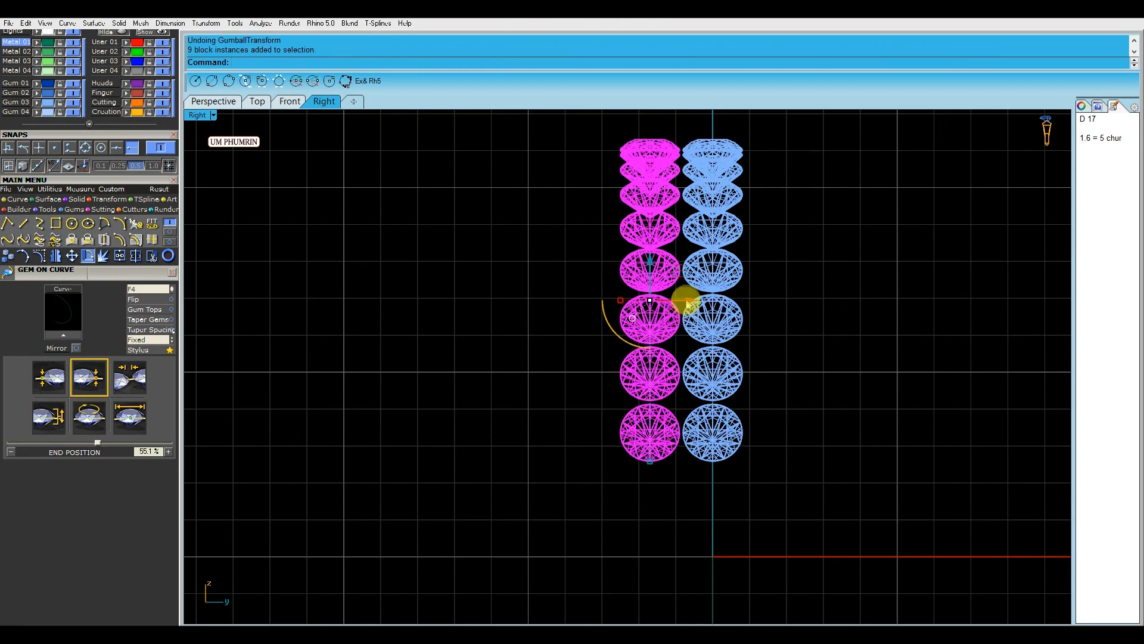
pyautogui.click(687, 301)
pyautogui.write('-1')
pyautogui.press('Return')
pyautogui.click(631, 302)
pyautogui.write('-.1')
pyautogui.press('Return')
pyautogui.click(876, 306)
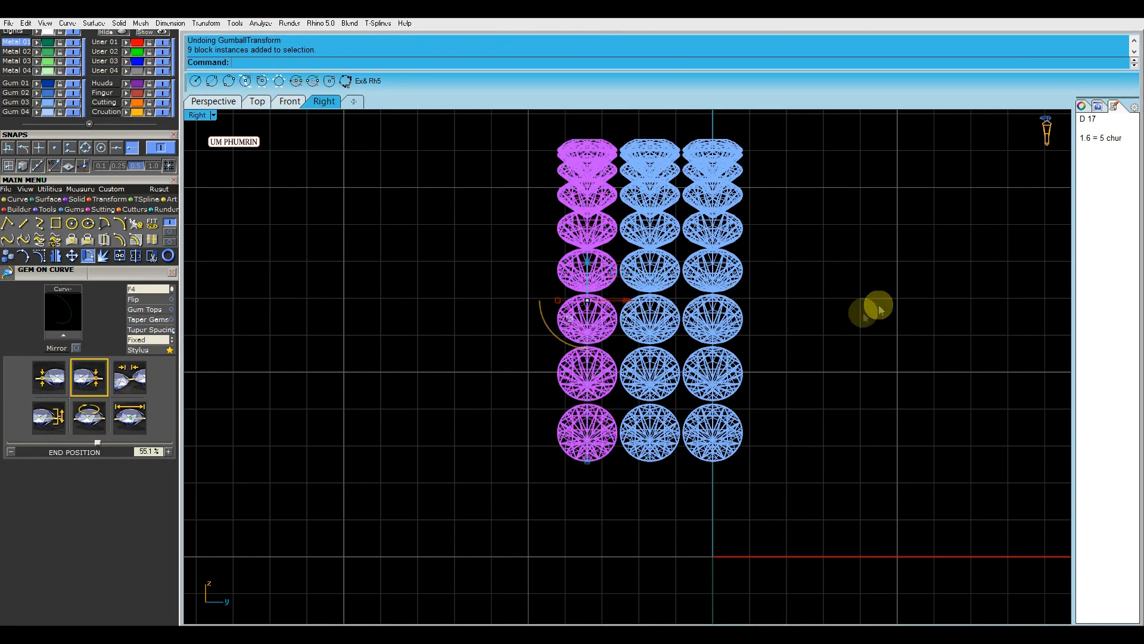
# Mirror the two outer gem rows to the opposite side of the centre row.
pyautogui.moveTo(630, 477); pyautogui.dragTo(548, 383)
pyautogui.press('F6')
pyautogui.click(401, 270)
pyautogui.click(221, 102)
pyautogui.scroll(-7, 723, 319)
pyautogui.moveTo(739, 307); pyautogui.dragTo(581, 348, button='right')
pyautogui.scroll(5, 633, 363)
pyautogui.moveTo(723, 475); pyautogui.dragTo(651, 420)
pyautogui.moveTo(700, 410); pyautogui.dragTo(593, 484, button='right')
pyautogui.press('Escape')
# Hide the Finger layer and extrude the half-shank curve to both sides, out to the outer edges of the outermost gem rows.
pyautogui.click(326, 103)
pyautogui.moveTo(827, 563); pyautogui.dragTo(602, 482)
pyautogui.scroll(-2, 669, 508)
pyautogui.click(160, 94)
pyautogui.scroll(-4, 527, 316)
pyautogui.moveTo(600, 452); pyautogui.dragTo(606, 377, button='right')
pyautogui.press('F5')
pyautogui.scroll(2, 584, 355)
pyautogui.scroll(4, 584, 355)
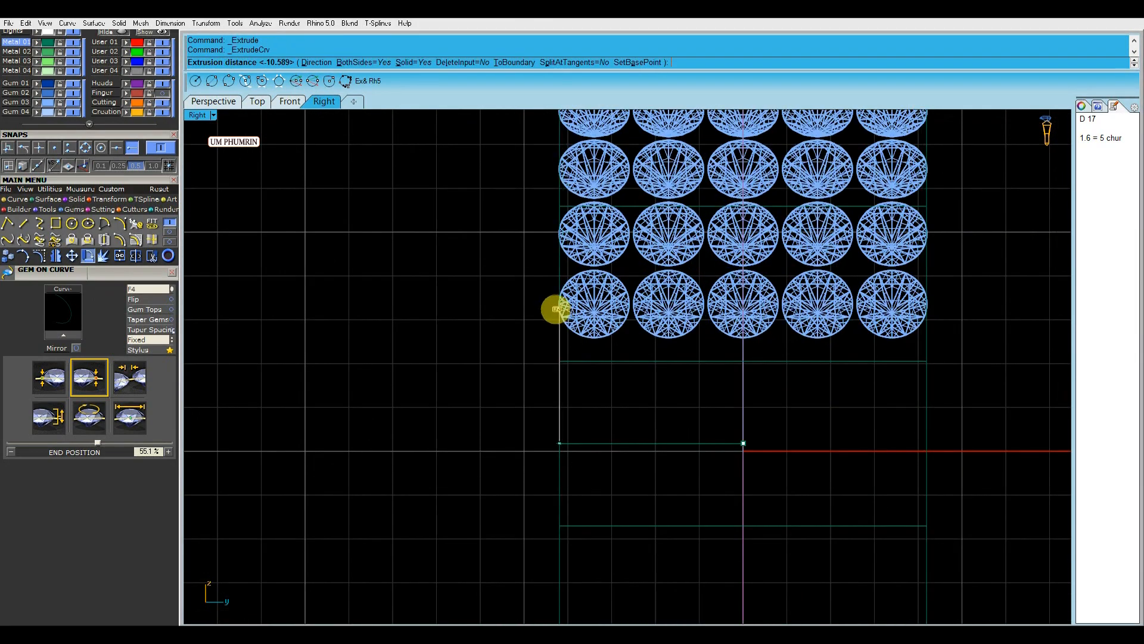
pyautogui.scroll(5, 549, 294)
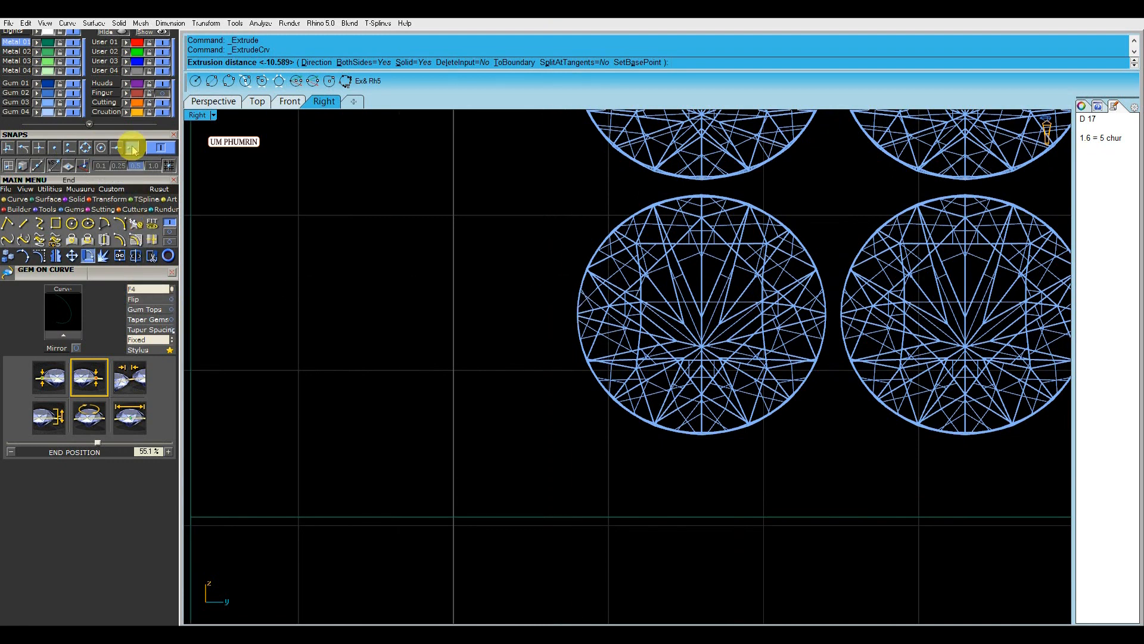
pyautogui.click(574, 288)
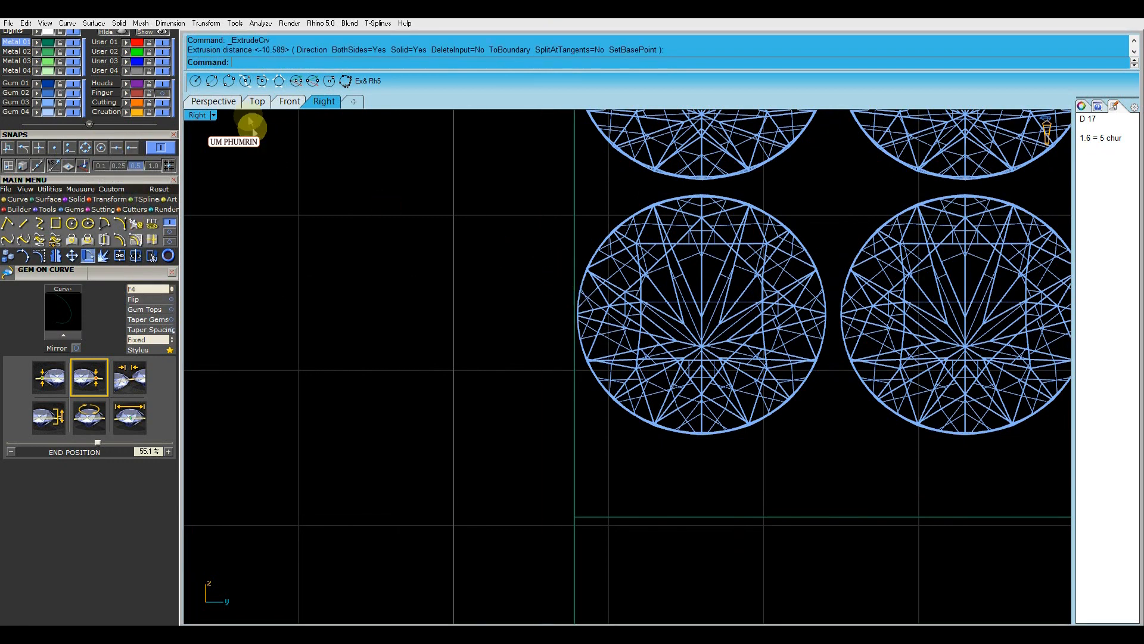
# Try to offset the extruded band surface by 4 mm with flipped direction and both sides enabled, and undo the result.
pyautogui.click(224, 105)
pyautogui.moveTo(542, 292); pyautogui.dragTo(706, 416, button='right')
pyautogui.click(613, 441)
pyautogui.write('O')
pyautogui.press('Return')
pyautogui.write('f')
pyautogui.press('Return')
pyautogui.write('4')
pyautogui.press('Return')
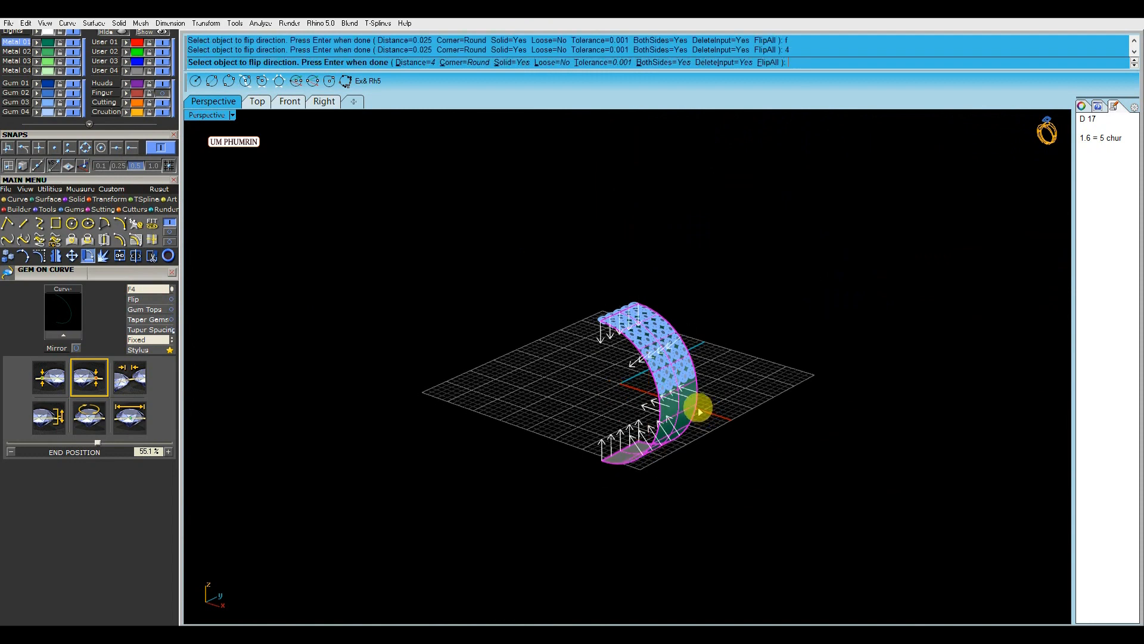
pyautogui.press('Return')
pyautogui.hotkey('ctrl', 'z')
# Offset the band surface inward by 4 mm as a solid with BothSides set to No.
pyautogui.press('Return')
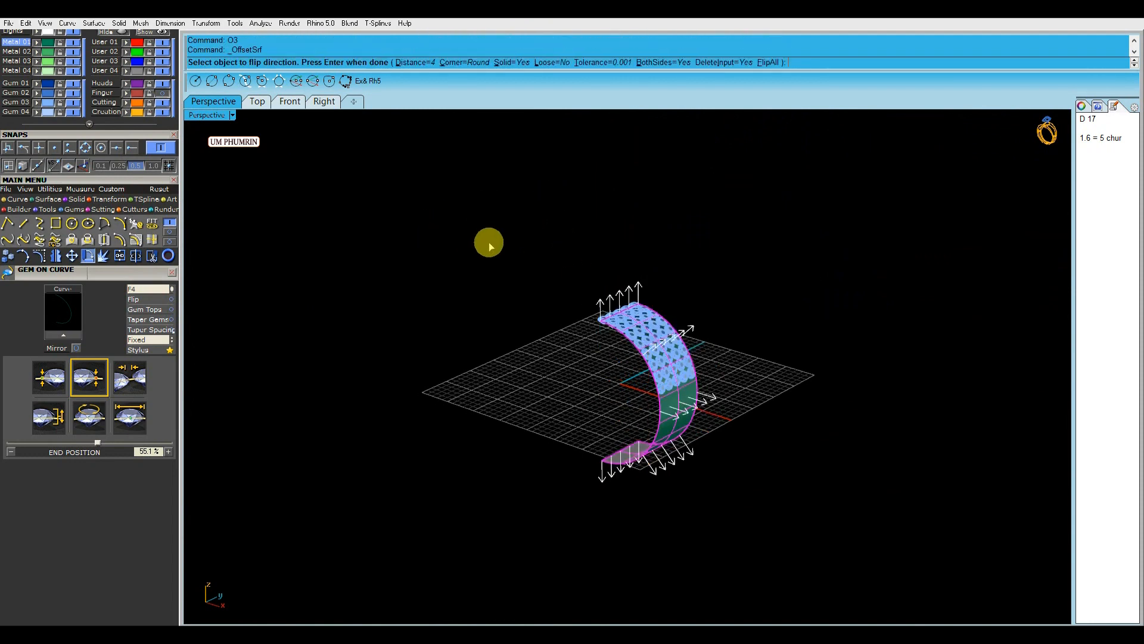
pyautogui.click(662, 62)
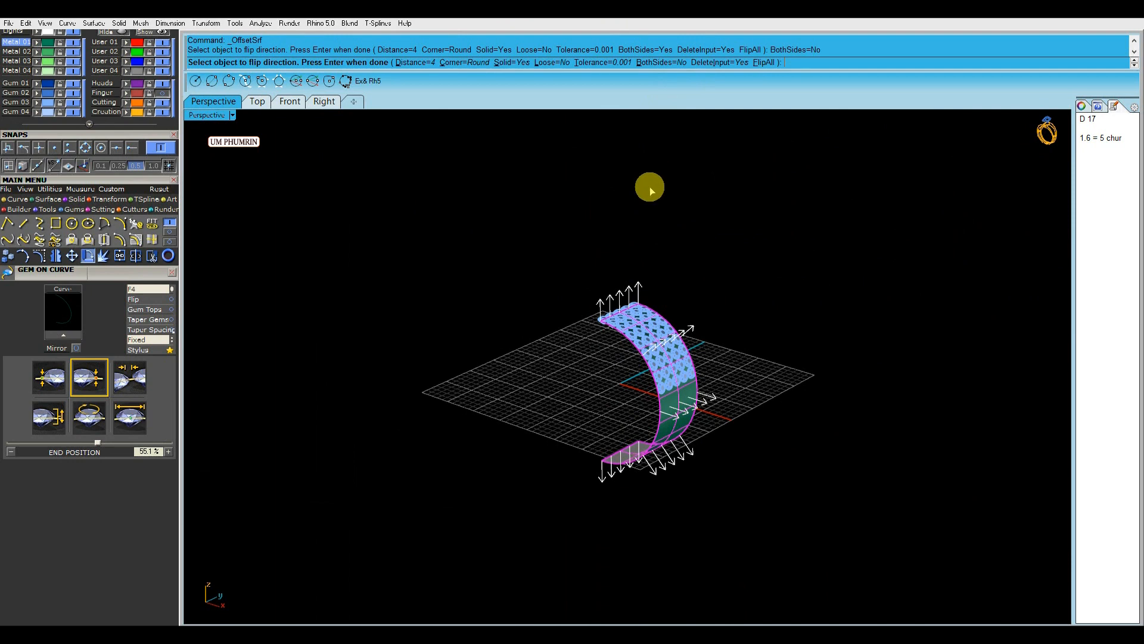
pyautogui.press('Return')
# Extrude the finger rail circle to both sides into a solid cylinder wider than the band.
pyautogui.click(138, 95)
pyautogui.moveTo(537, 303); pyautogui.dragTo(649, 453, button='right')
pyautogui.press('Return')
pyautogui.click(541, 362)
pyautogui.scroll(6, 649, 453)
# Subtract the finger cylinder from the solid band with BooleanDifference, and clear the cylinder from the model.
pyautogui.click(690, 435)
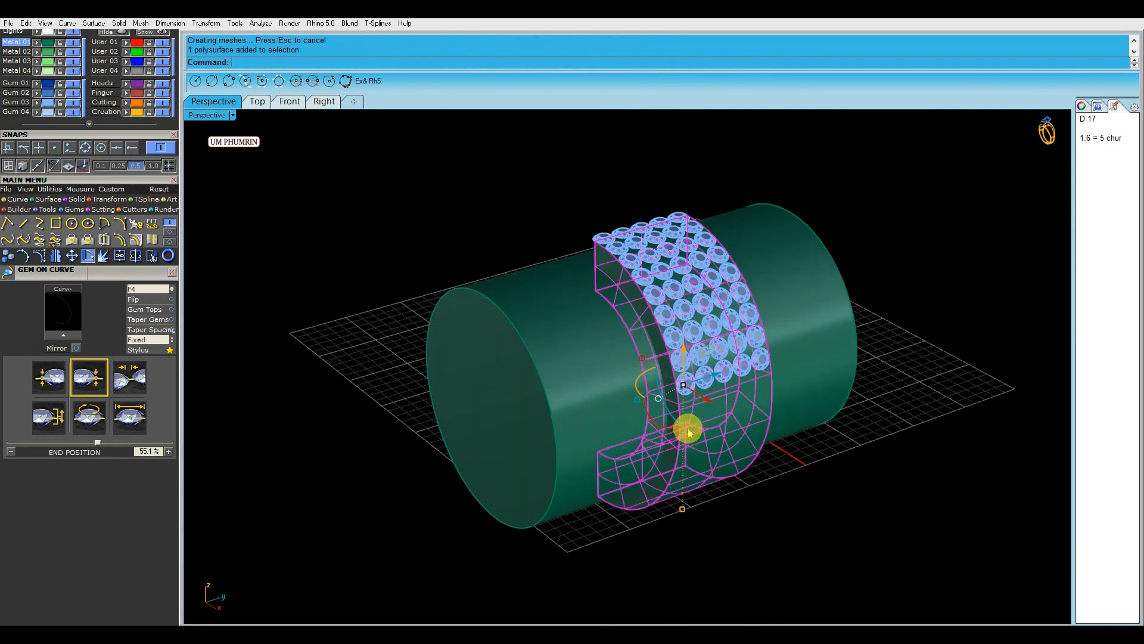
pyautogui.scroll(-3, 686, 432)
pyautogui.write('BooleanDifference')
pyautogui.press('Return')
pyautogui.click(623, 419)
pyautogui.press('Return')
pyautogui.click(621, 408)
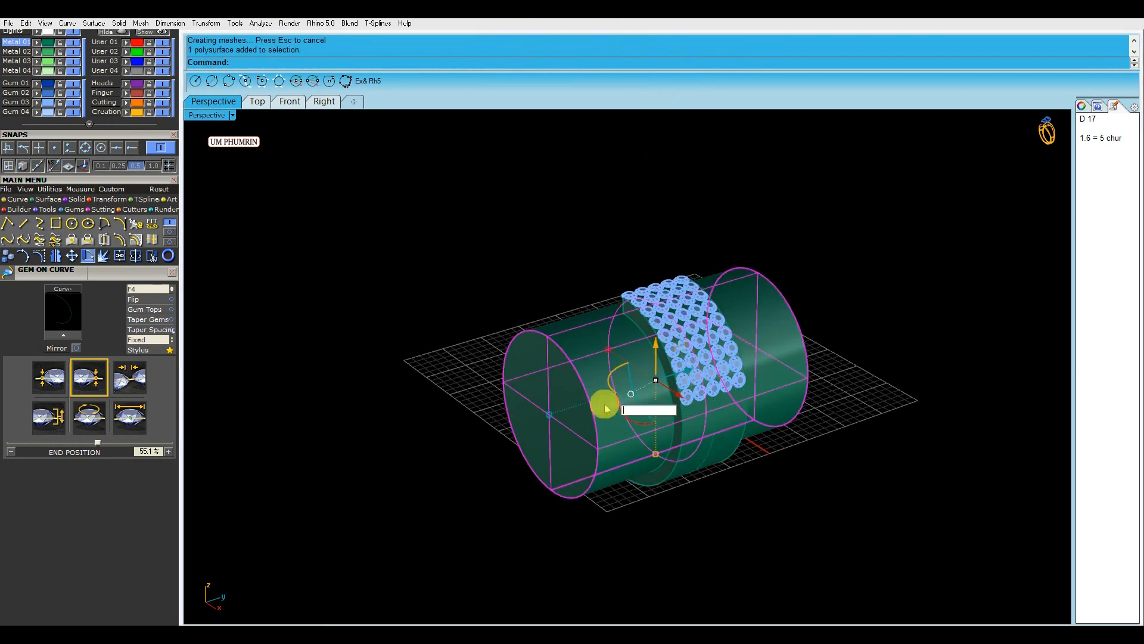
pyautogui.press('Delete')
pyautogui.moveTo(582, 391)
pyautogui.mouseDown(button='right')
pyautogui.moveTo(641, 383)
pyautogui.moveTo(692, 438)
pyautogui.moveTo(767, 435)
pyautogui.moveTo(578, 388)
pyautogui.mouseUp(button='right')
# Mirror the half band with its gem rows and curve across the centre to form a full ring.
pyautogui.moveTo(736, 211); pyautogui.dragTo(656, 455)
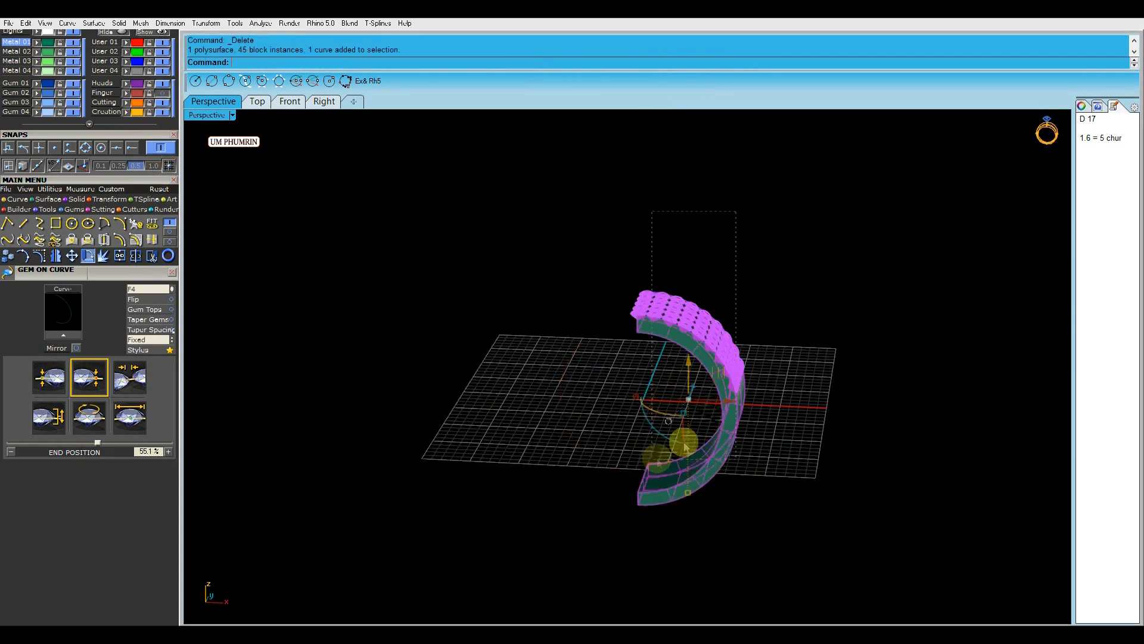
pyautogui.press('m')
pyautogui.moveTo(924, 442); pyautogui.dragTo(503, 251)
pyautogui.click(1083, 107)
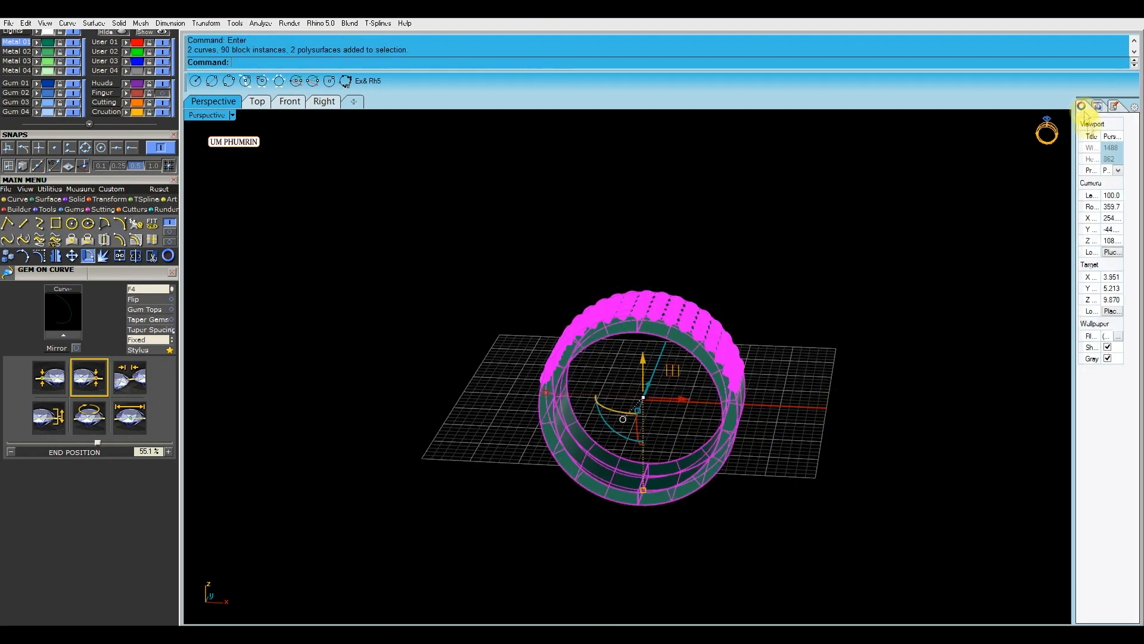
pyautogui.click(1115, 344)
pyautogui.click(876, 334)
# Examine the mirrored ring and the gem spacing around the band from perspective and front views.
pyautogui.moveTo(876, 334); pyautogui.dragTo(783, 339, button='right')
pyautogui.moveTo(749, 435); pyautogui.dragTo(784, 322, button='right')
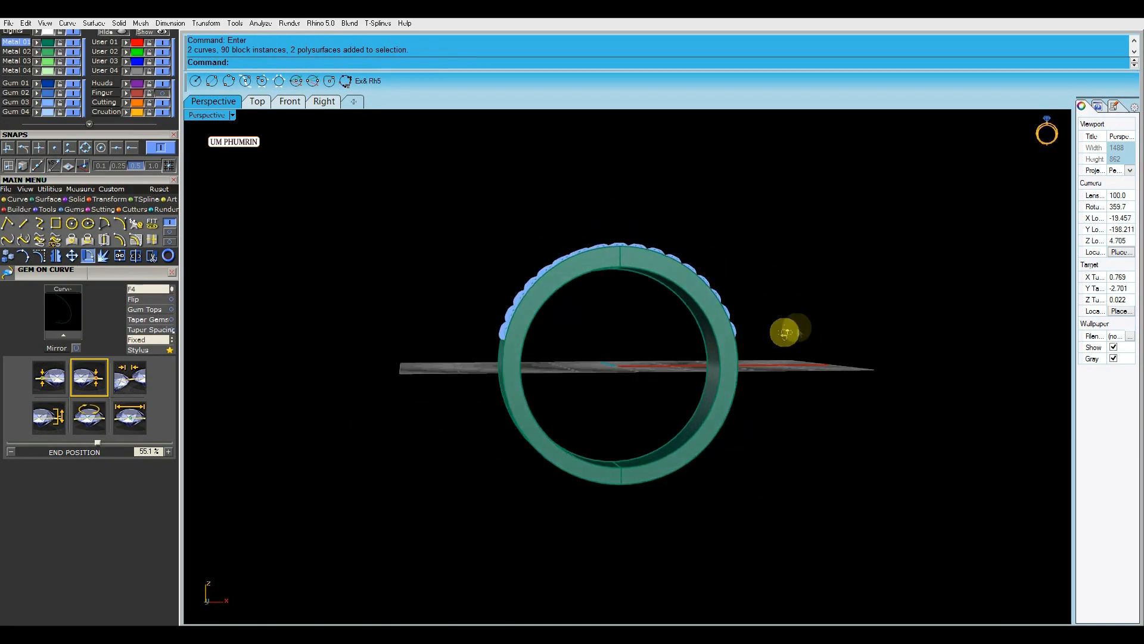
pyautogui.moveTo(769, 368); pyautogui.dragTo(736, 230, button='right')
pyautogui.moveTo(722, 310); pyautogui.dragTo(679, 286, button='right')
pyautogui.click(291, 101)
pyautogui.scroll(-3, 556, 250)
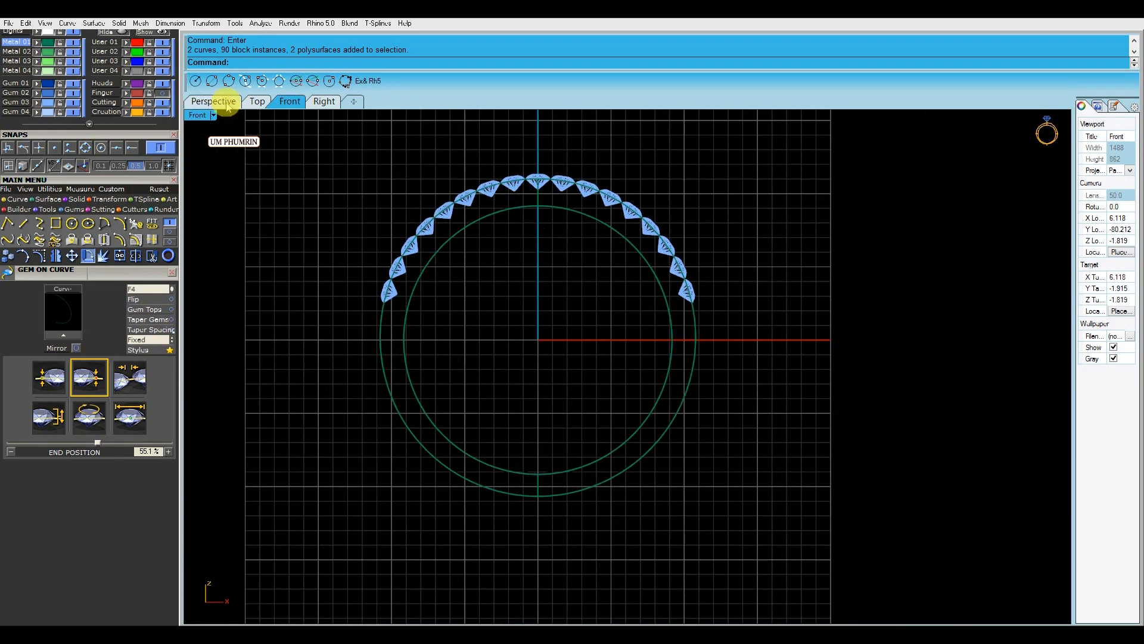
pyautogui.click(228, 102)
pyautogui.moveTo(566, 238); pyautogui.dragTo(582, 317, button='right')
# Delete the five gem row groups on the left half of the ring.
pyautogui.click(582, 321)
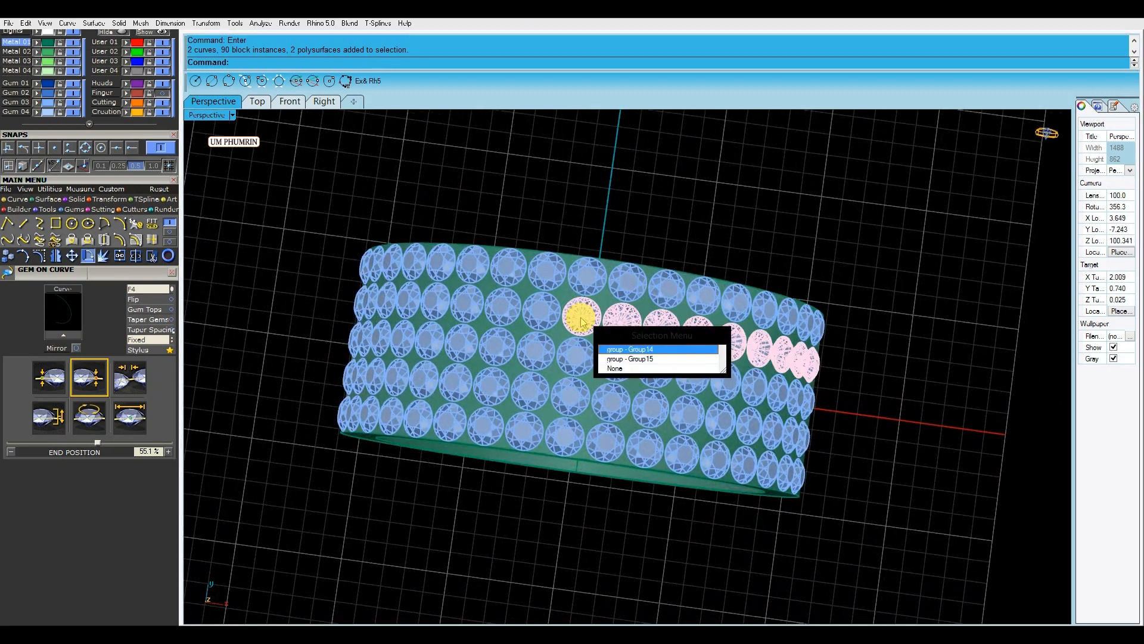
pyautogui.press('Return')
pyautogui.keyDown('shift'); pyautogui.click(550, 316); pyautogui.keyUp('shift')
pyautogui.keyDown('shift'); pyautogui.click(540, 399); pyautogui.keyUp('shift')
pyautogui.keyDown('shift'); pyautogui.click(569, 430); pyautogui.keyUp('shift')
pyautogui.press('Delete')
# Ungroup the five remaining gem rows and group the side gems separately from the central top line of five gems.
pyautogui.click(604, 437)
pyautogui.keyDown('shift'); pyautogui.click(611, 403); pyautogui.keyUp('shift')
pyautogui.keyDown('shift'); pyautogui.click(615, 369); pyautogui.keyUp('shift')
pyautogui.keyDown('shift'); pyautogui.click(625, 328); pyautogui.keyUp('shift')
pyautogui.keyDown('shift'); pyautogui.click(637, 299); pyautogui.keyUp('shift')
pyautogui.moveTo(636, 299); pyautogui.dragTo(663, 308, button='right')
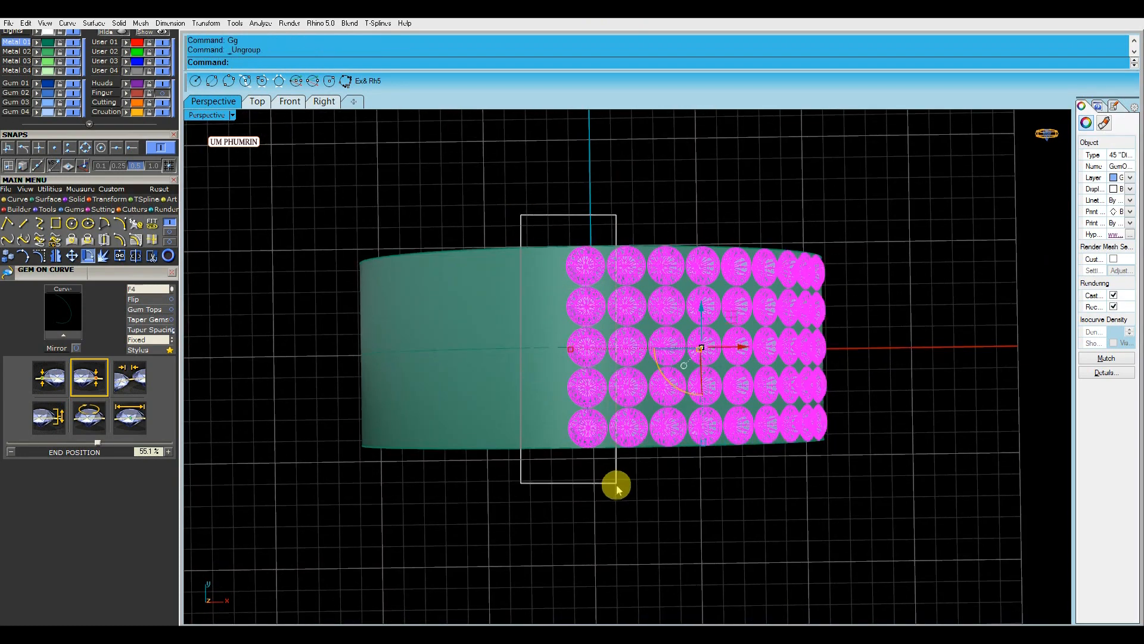
pyautogui.keyDown('ctrl'); pyautogui.moveTo(618, 488); pyautogui.dragTo(618, 484); pyautogui.keyUp('ctrl')
pyautogui.moveTo(524, 191); pyautogui.dragTo(618, 468)
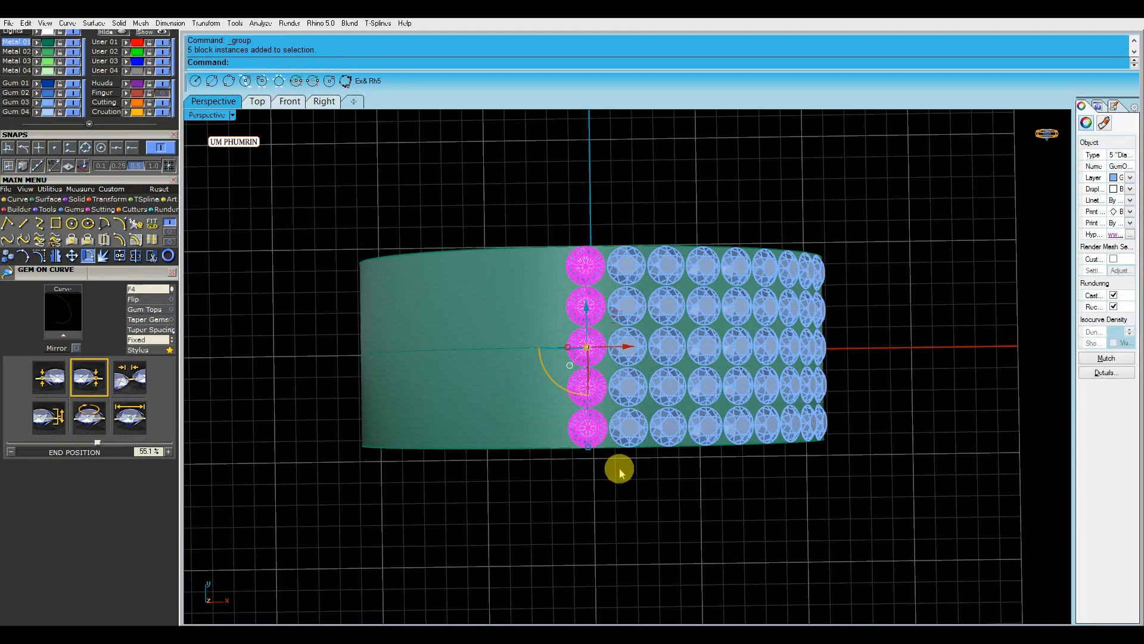
# Mirror the grouped side gems to the bare half of the ring, leaving out the central top gems.
pyautogui.click(628, 429)
pyautogui.press('m')
pyautogui.click(695, 510)
pyautogui.moveTo(694, 511); pyautogui.dragTo(629, 382, button='right')
pyautogui.scroll(-3, 633, 367)
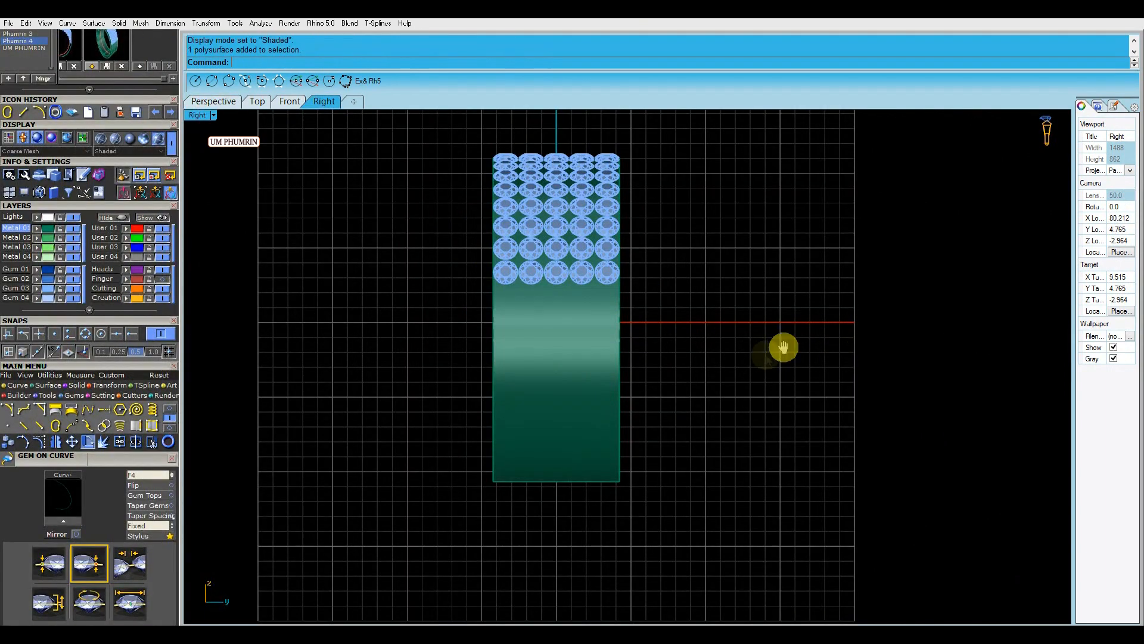
# Try a control cage around the band with 7 points in X, Y and Z and a Global region, and delete it.
pyautogui.click(587, 352)
pyautogui.click(111, 385)
pyautogui.click(152, 424)
pyautogui.click(298, 62)
pyautogui.click(308, 63)
pyautogui.click(286, 62)
pyautogui.write('7')
pyautogui.press('Return')
pyautogui.click(322, 62)
pyautogui.write('7')
pyautogui.press('Return')
pyautogui.click(379, 62)
pyautogui.write('7')
pyautogui.press('Return')
pyautogui.press('Return')
pyautogui.press('Return')
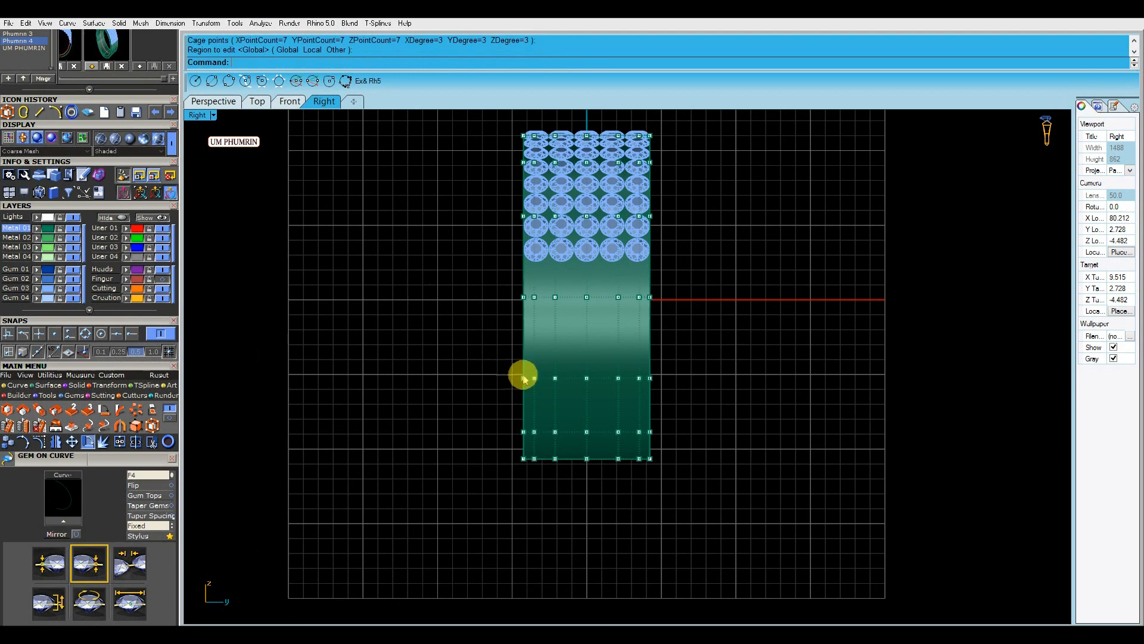
pyautogui.scroll(3, 551, 357)
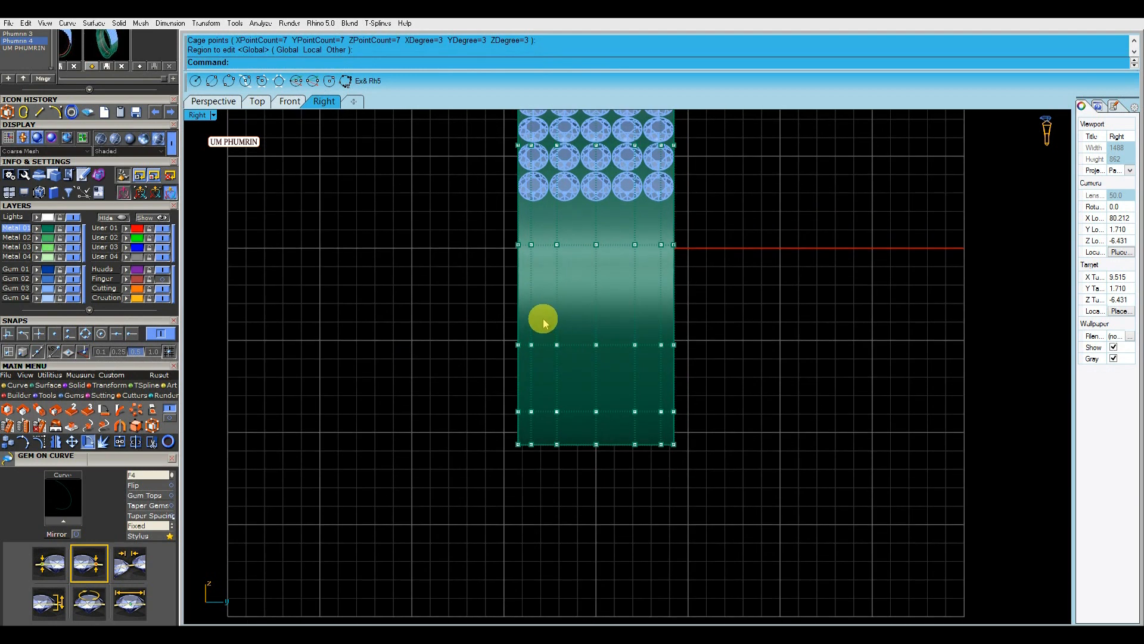
pyautogui.click(519, 352)
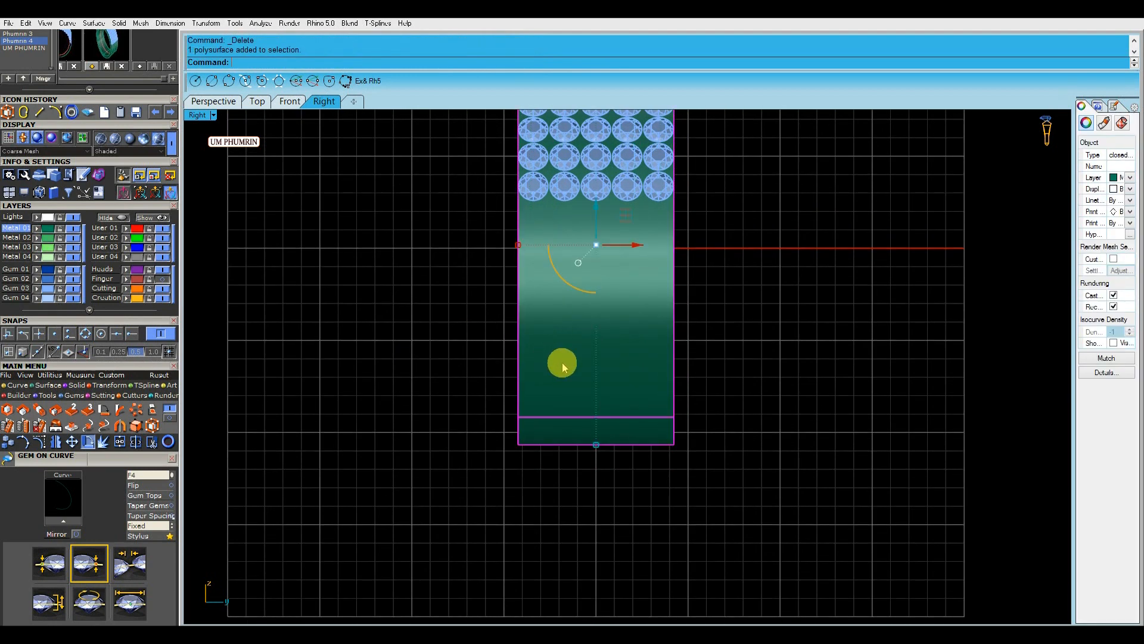
# Cage-edit the band with 8 cage points in X, Y and Z and a Global edit region.
pyautogui.click(153, 426)
pyautogui.click(304, 63)
pyautogui.click(319, 63)
pyautogui.click(277, 63)
pyautogui.write('8')
pyautogui.press('Return')
pyautogui.click(316, 62)
pyautogui.write('8')
pyautogui.press('Return')
pyautogui.click(375, 64)
pyautogui.write('8')
pyautogui.press('Return')
pyautogui.press('Return')
pyautogui.press('Return')
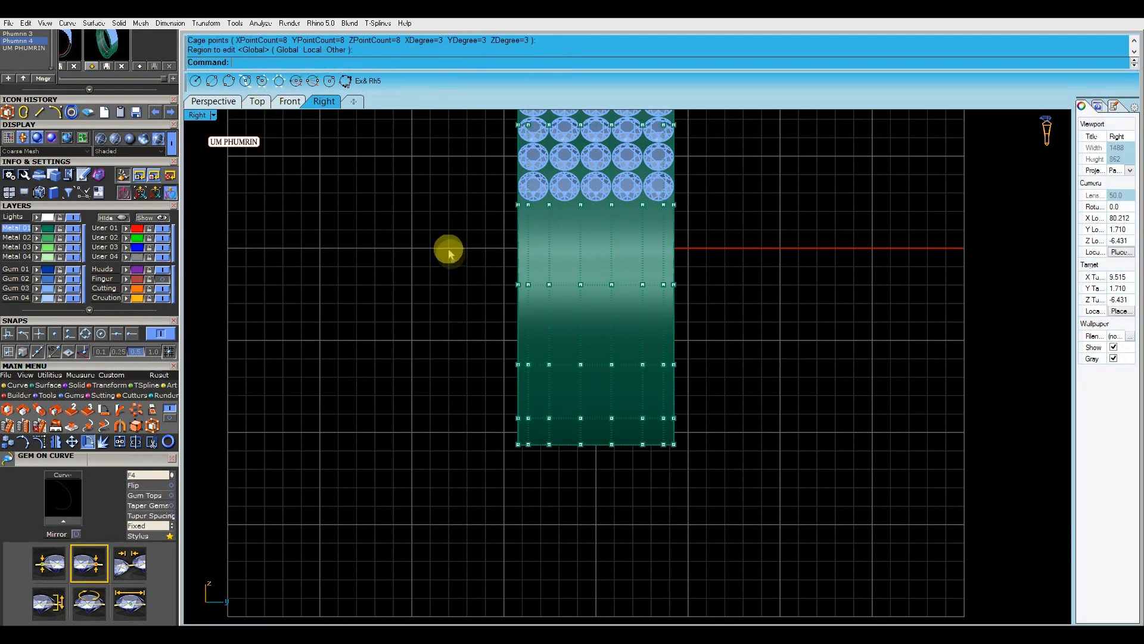
# Taper the lower band in the Right view by narrowing the lower cage point rows progressively down to the bottom row.
pyautogui.moveTo(448, 250); pyautogui.dragTo(786, 539)
pyautogui.scroll(4, 516, 397)
pyautogui.moveTo(519, 347); pyautogui.dragTo(526, 347)
pyautogui.moveTo(435, 333); pyautogui.dragTo(757, 498)
pyautogui.moveTo(525, 409); pyautogui.dragTo(533, 410)
pyautogui.moveTo(461, 394); pyautogui.dragTo(775, 494)
pyautogui.moveTo(525, 448); pyautogui.dragTo(827, 498)
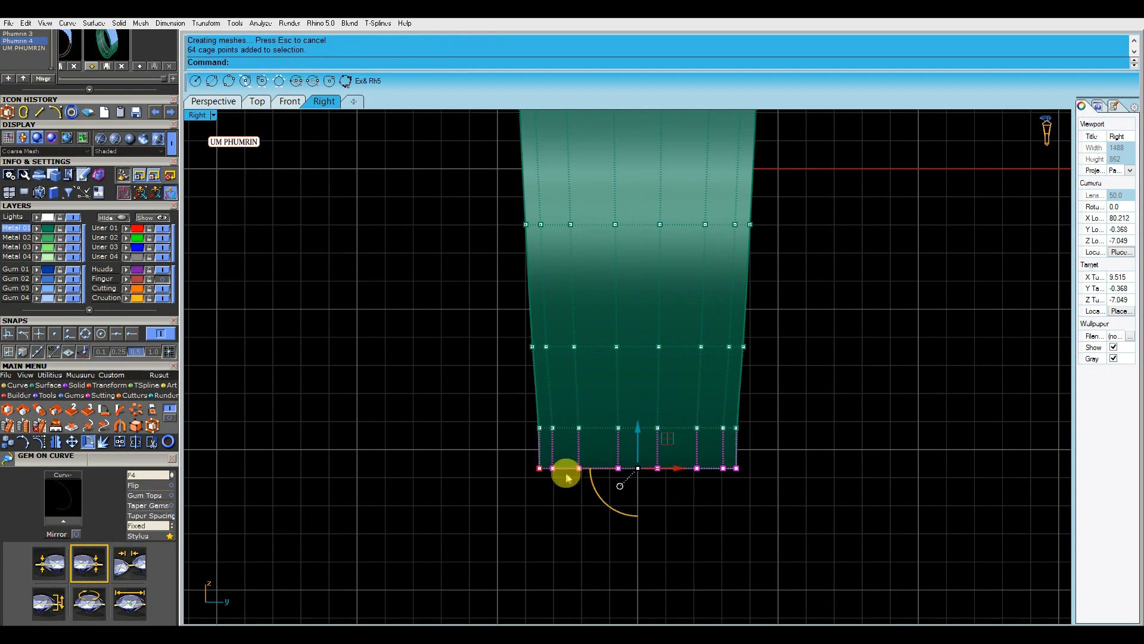
pyautogui.moveTo(545, 469); pyautogui.dragTo(544, 468)
pyautogui.click(498, 449)
pyautogui.scroll(-6, 560, 517)
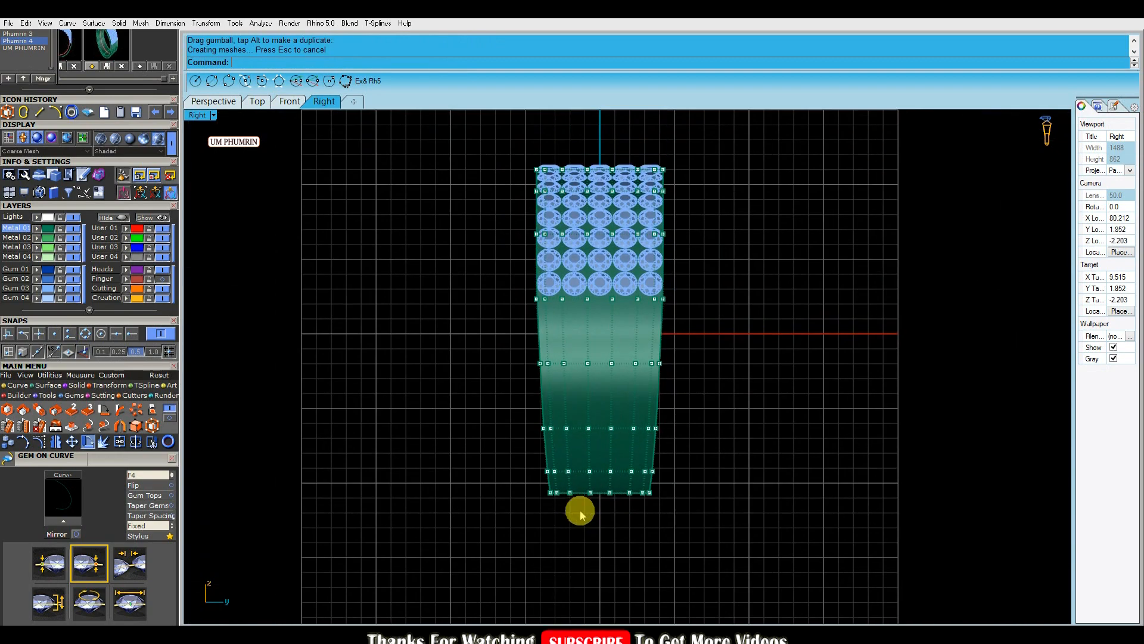
# Fine-tune the widths of the two cage rows above the bottom edge and of the row below the gems.
pyautogui.scroll(4, 563, 435)
pyautogui.moveTo(495, 401); pyautogui.dragTo(746, 504)
pyautogui.scroll(5, 566, 454)
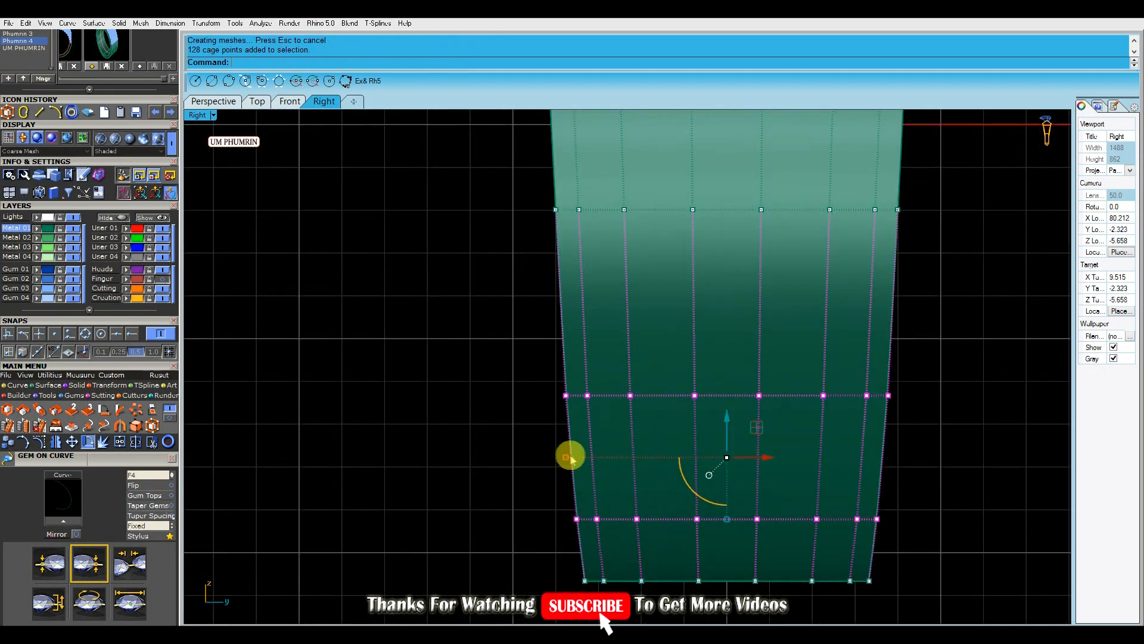
pyautogui.moveTo(571, 458); pyautogui.dragTo(566, 458)
pyautogui.scroll(-5, 524, 452)
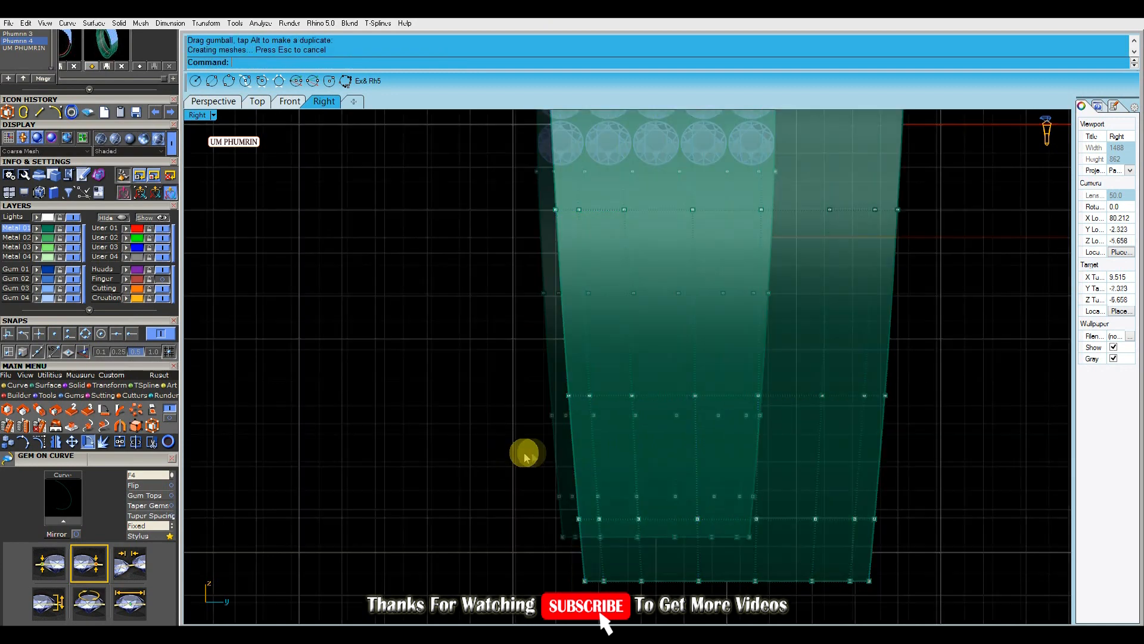
pyautogui.moveTo(487, 344); pyautogui.dragTo(742, 396)
pyautogui.scroll(3, 563, 391)
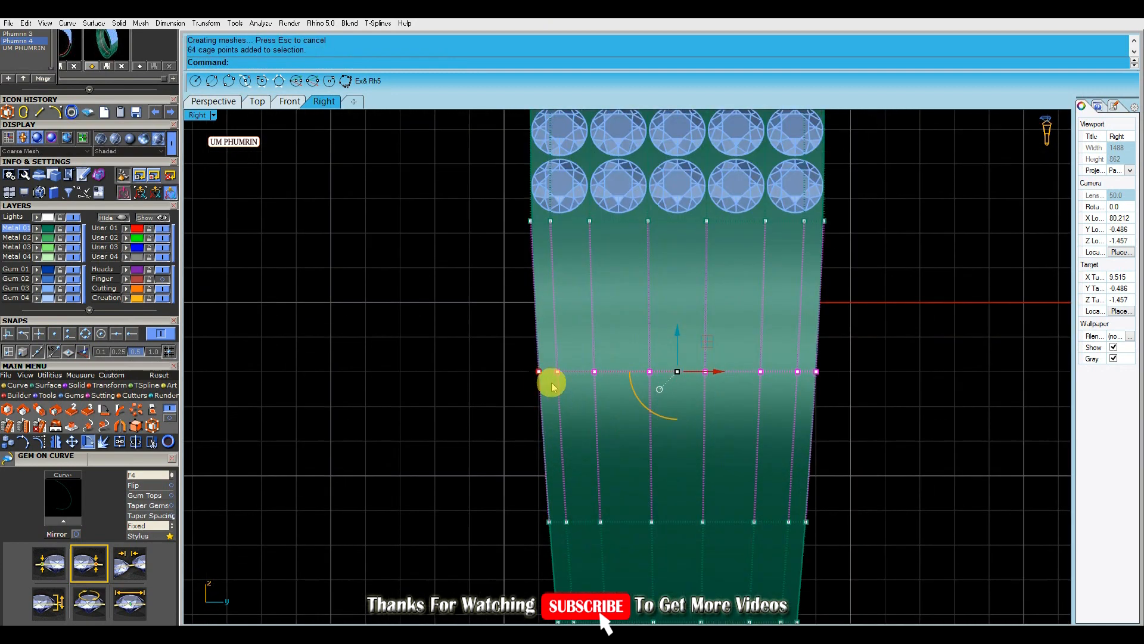
pyautogui.press('Escape')
pyautogui.scroll(-4, 519, 401)
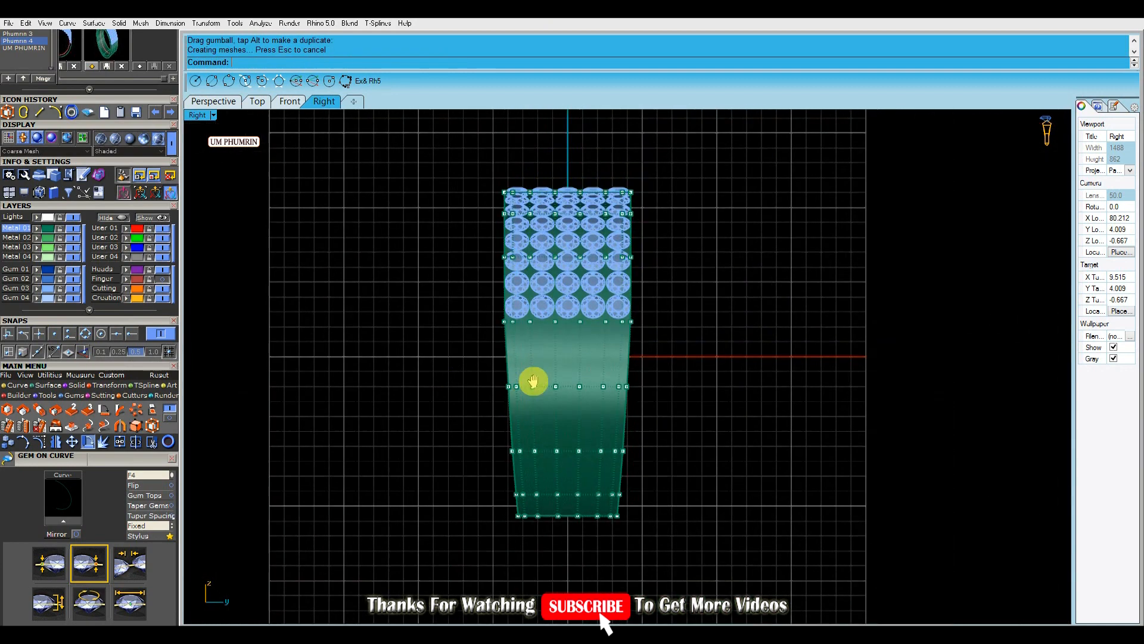
# Readjust single lower cage rows so the band's side edges taper evenly.
pyautogui.scroll(3, 618, 422)
pyautogui.moveTo(635, 410); pyautogui.dragTo(471, 382)
pyautogui.scroll(6, 468, 394)
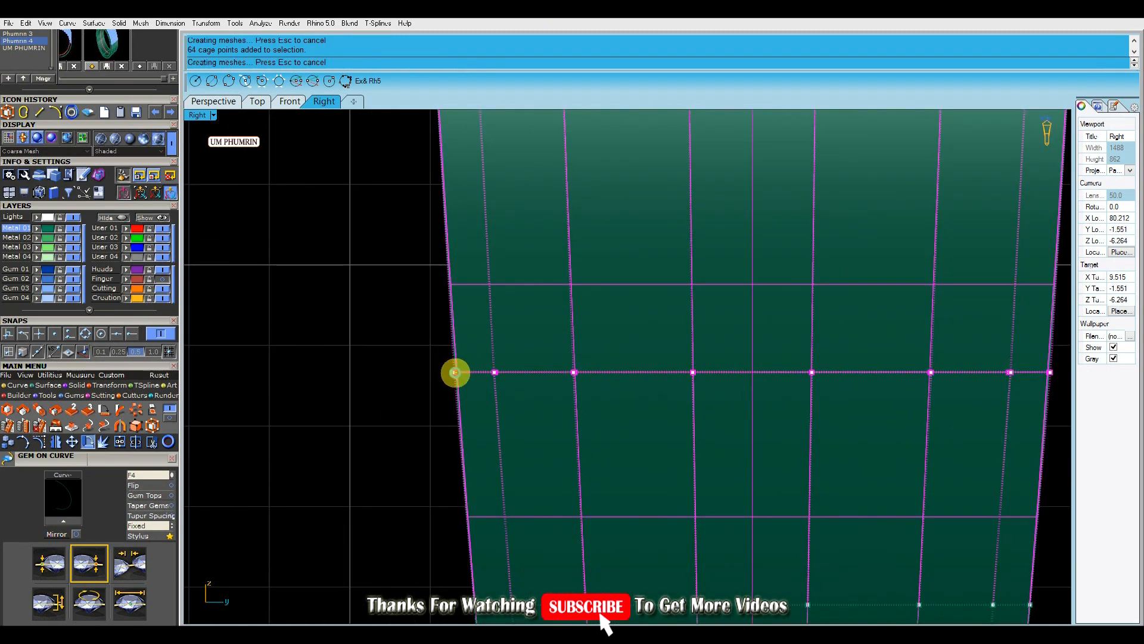
pyautogui.scroll(-6, 455, 372)
pyautogui.scroll(6, 458, 455)
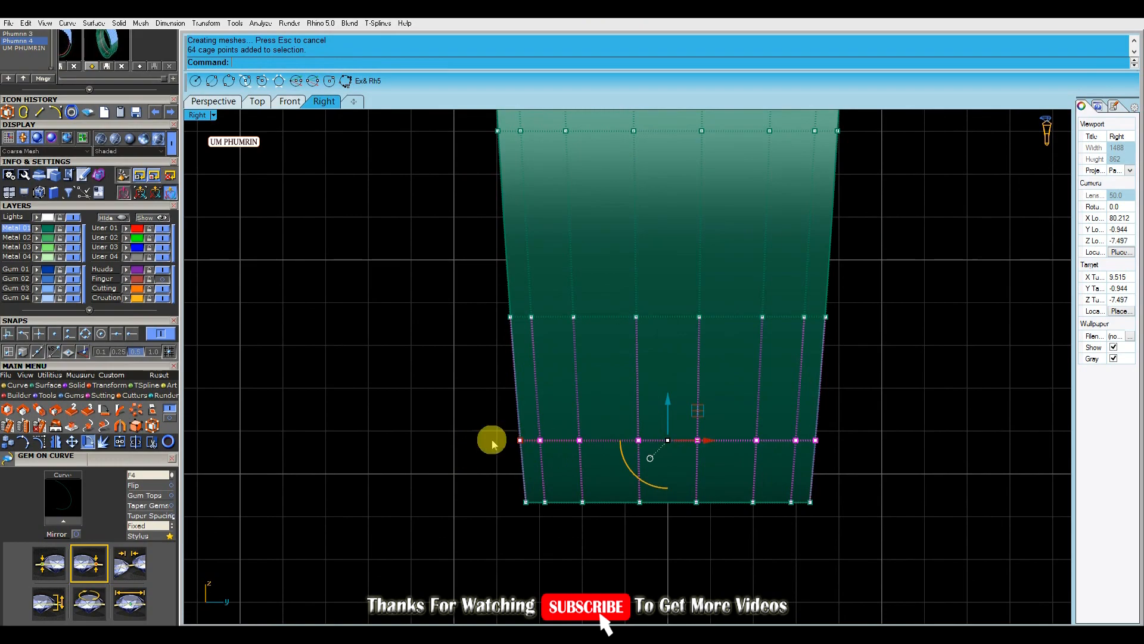
pyautogui.press('Escape')
# Delete the control cage from the tapered band.
pyautogui.scroll(-8, 490, 435)
pyautogui.click(631, 462)
pyautogui.press('Delete')
pyautogui.scroll(-5, 577, 375)
# Examine the tapered ring in the perspective, side and front views.
pyautogui.click(214, 102)
pyautogui.moveTo(595, 306); pyautogui.dragTo(713, 381, button='right')
pyautogui.scroll(4, 636, 383)
pyautogui.moveTo(807, 403); pyautogui.dragTo(642, 409, button='right')
pyautogui.click(325, 102)
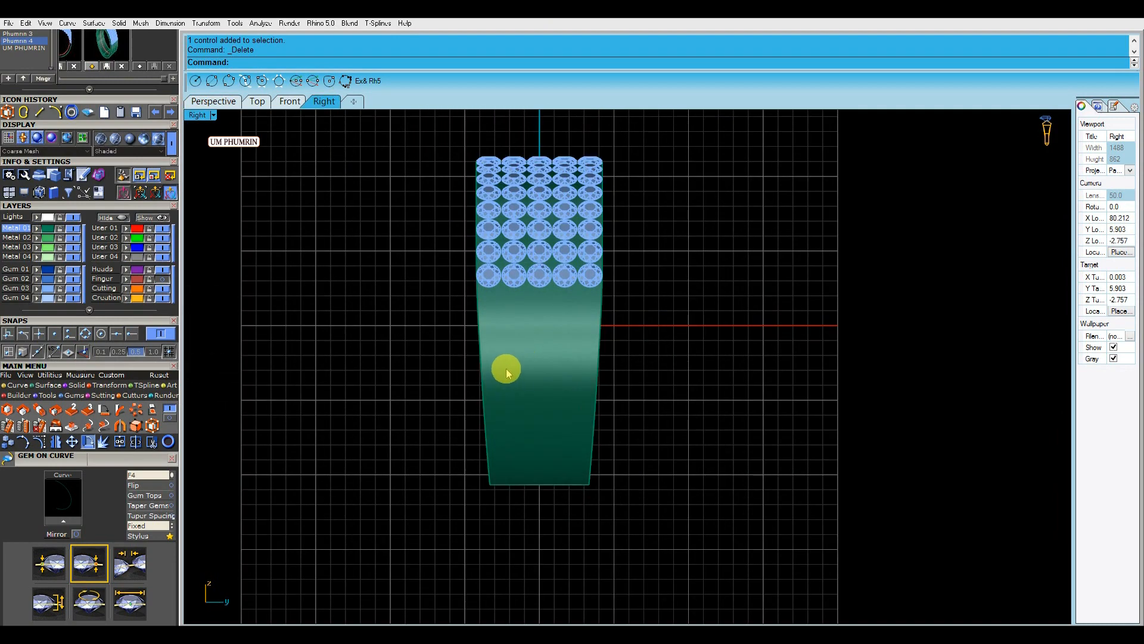
pyautogui.click(227, 102)
pyautogui.moveTo(488, 179); pyautogui.dragTo(623, 238, button='right')
pyautogui.click(325, 102)
pyautogui.click(289, 102)
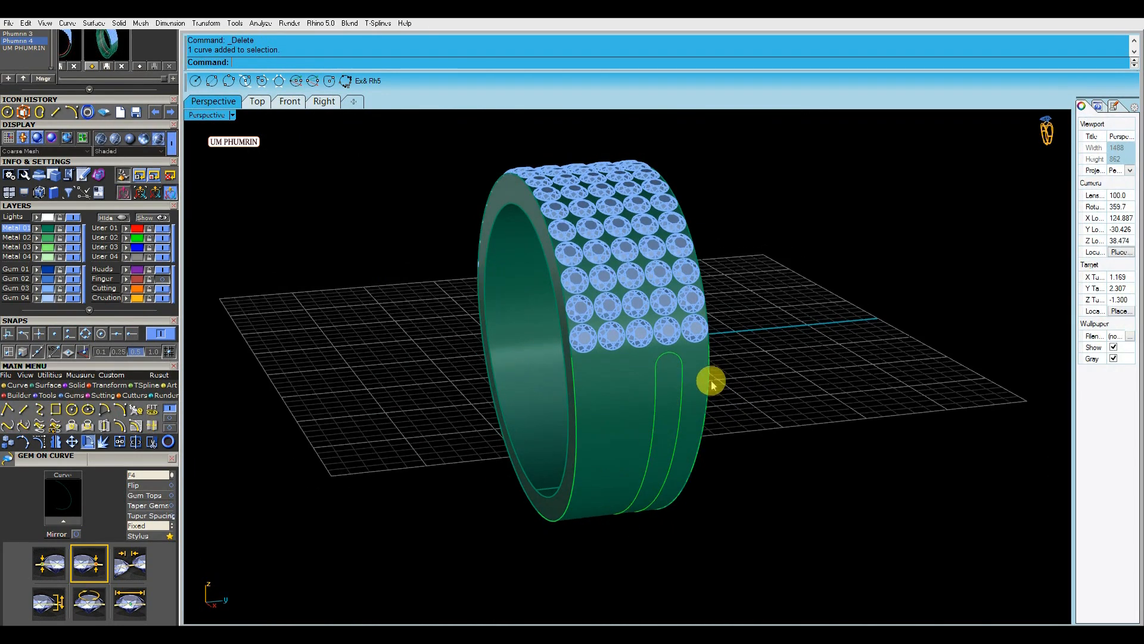
# Undo the rounded slot outline on the lower band back to before its tangent circle was drawn.
pyautogui.click(680, 390)
pyautogui.click(677, 395)
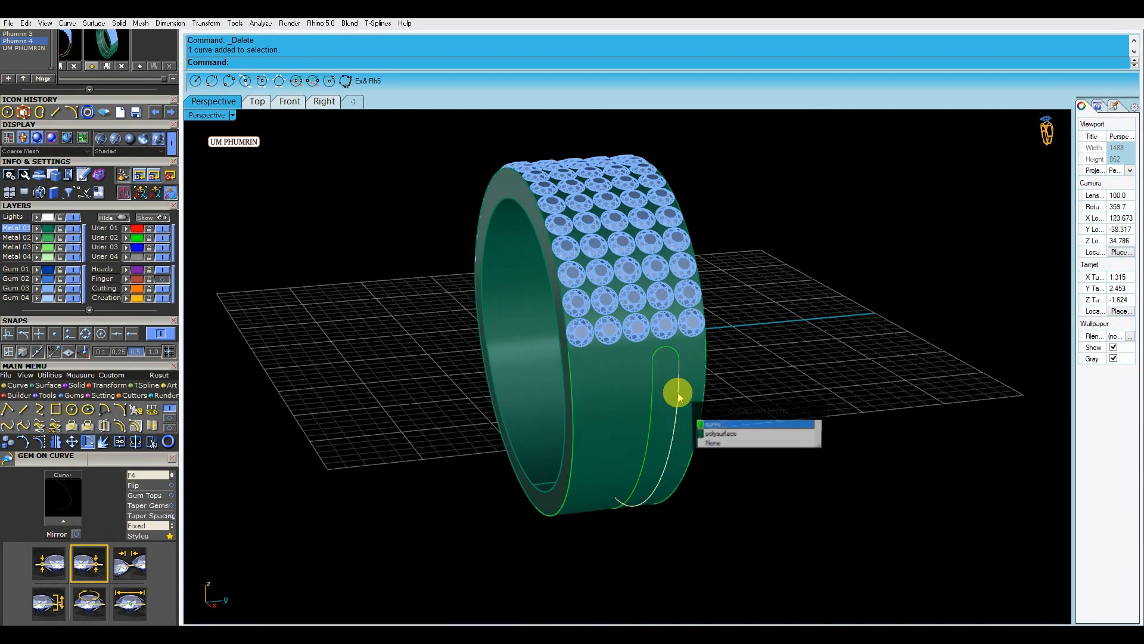
pyautogui.click(715, 423)
pyautogui.keyDown('shift'); pyautogui.click(653, 398); pyautogui.keyUp('shift')
pyautogui.moveTo(661, 354)
pyautogui.mouseDown(button='right')
pyautogui.moveTo(685, 375)
pyautogui.moveTo(674, 357)
pyautogui.mouseUp(button='right')
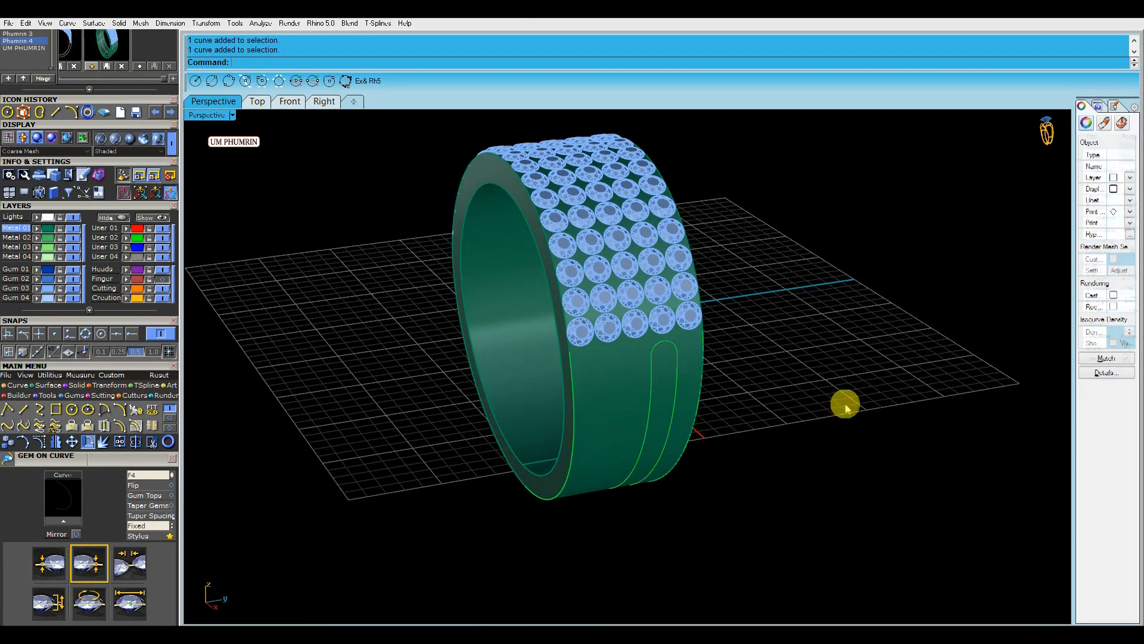
pyautogui.hotkey('ctrl', 'z')
pyautogui.hotkey('ctrl', 'z')
pyautogui.hotkey('ctrl', 'z')
pyautogui.hotkey('ctrl', 'z')
pyautogui.hotkey('ctrl', 'z')
pyautogui.hotkey('ctrl', 'z')
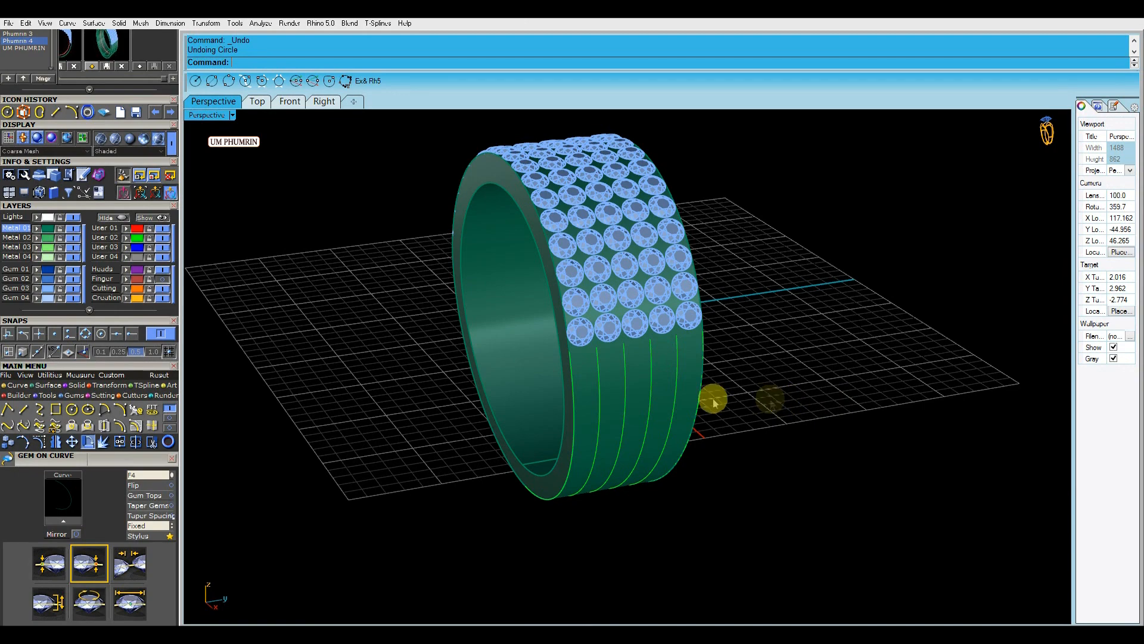
# Draw a circle tangent to the two adjacent guide curves on the lower band, just below the gems.
pyautogui.click(675, 407)
pyautogui.click(702, 435)
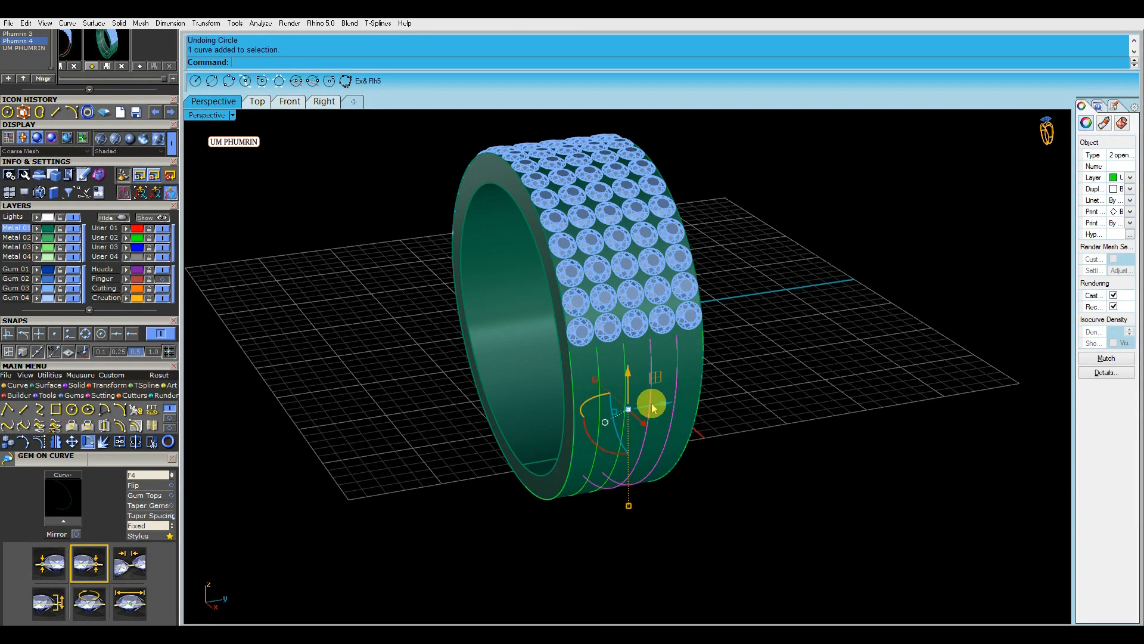
pyautogui.scroll(5, 584, 313)
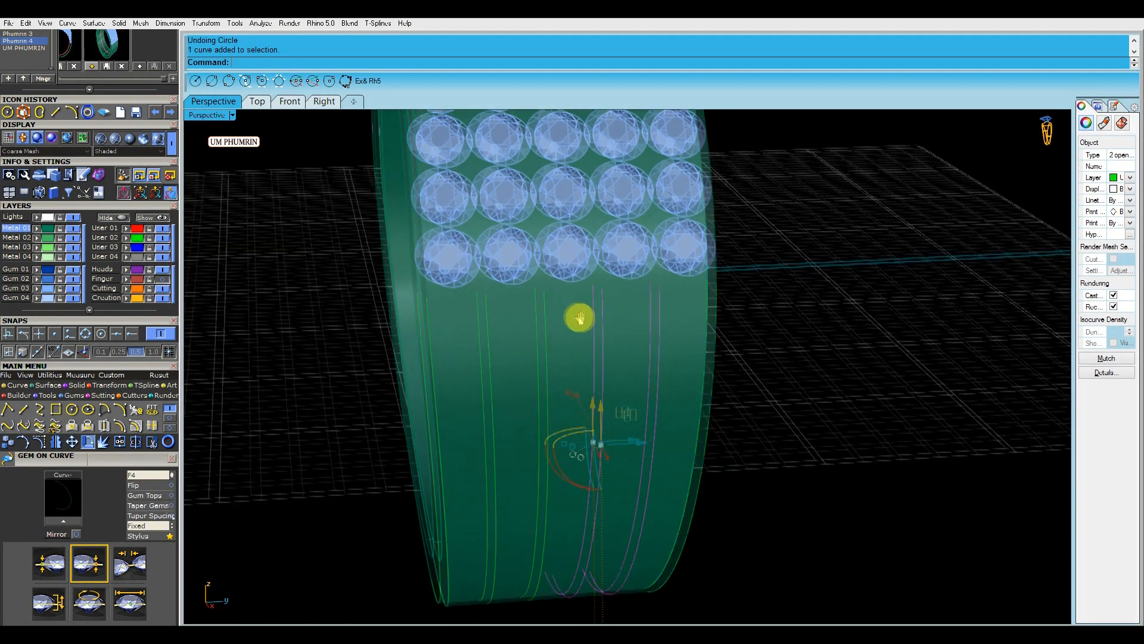
pyautogui.click(72, 409)
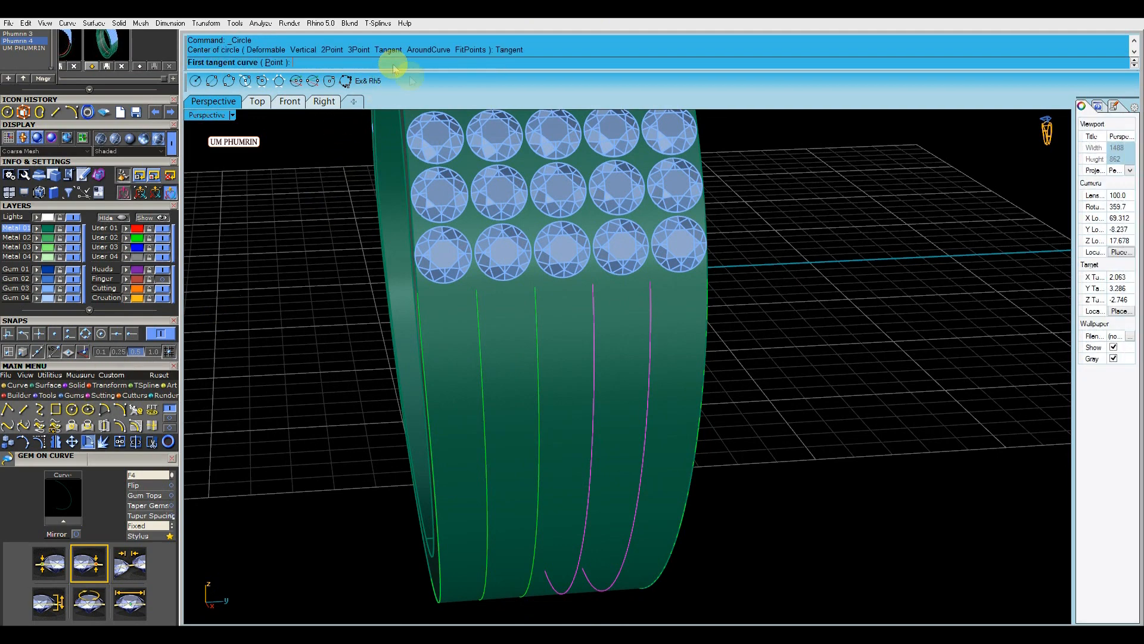
pyautogui.click(593, 318)
pyautogui.scroll(2, 644, 304)
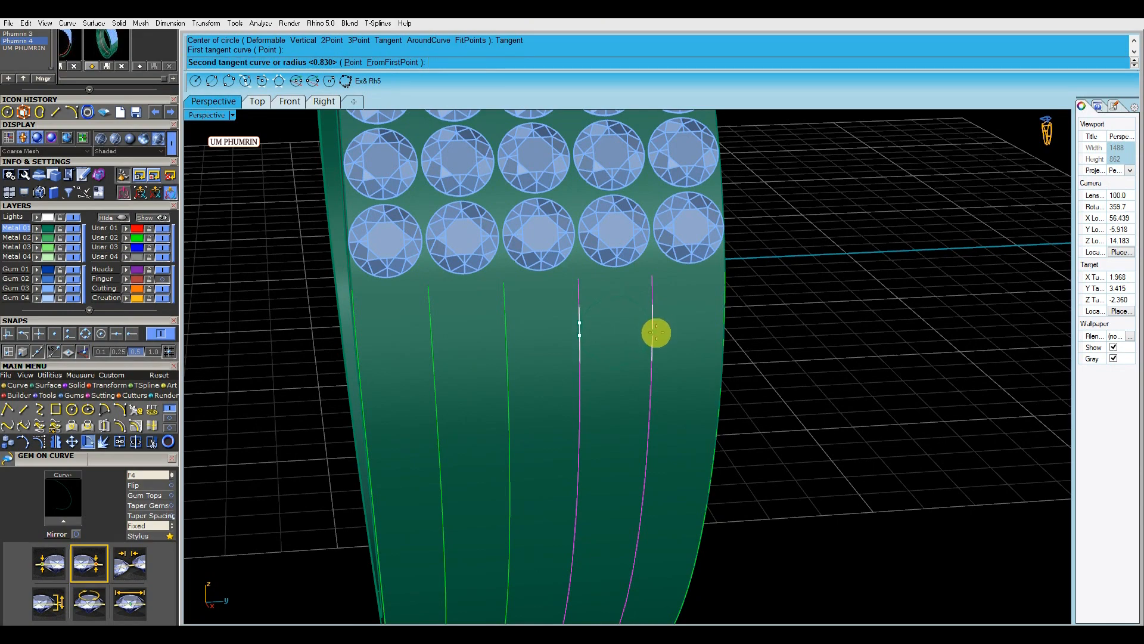
pyautogui.press('Return')
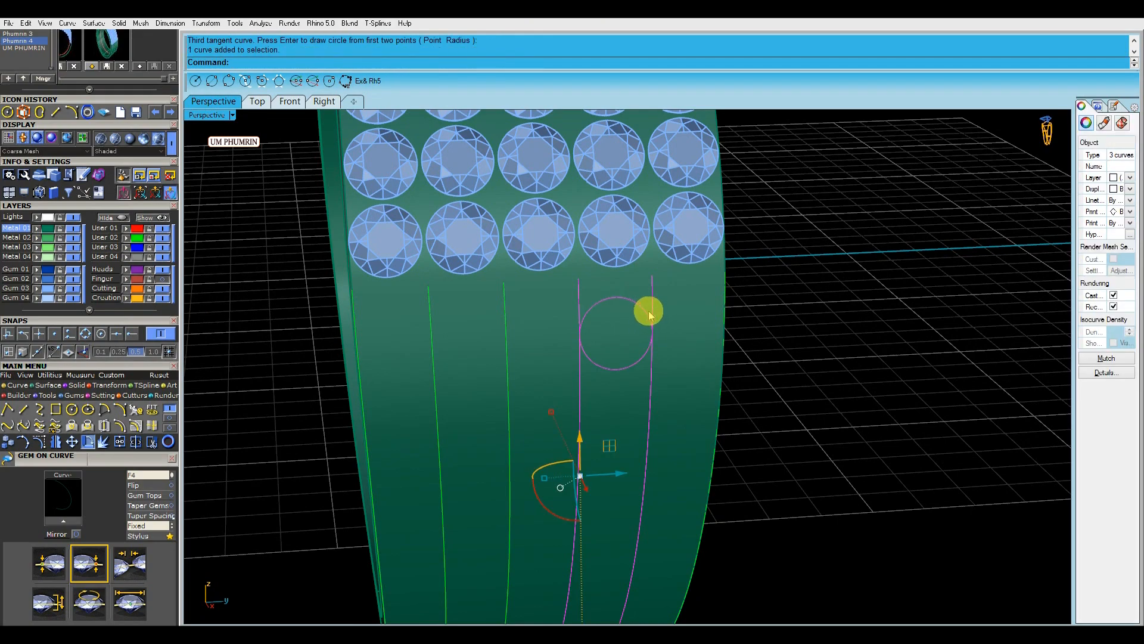
pyautogui.scroll(-8, 649, 311)
pyautogui.moveTo(768, 417); pyautogui.dragTo(716, 402, button='right')
pyautogui.scroll(4, 692, 383)
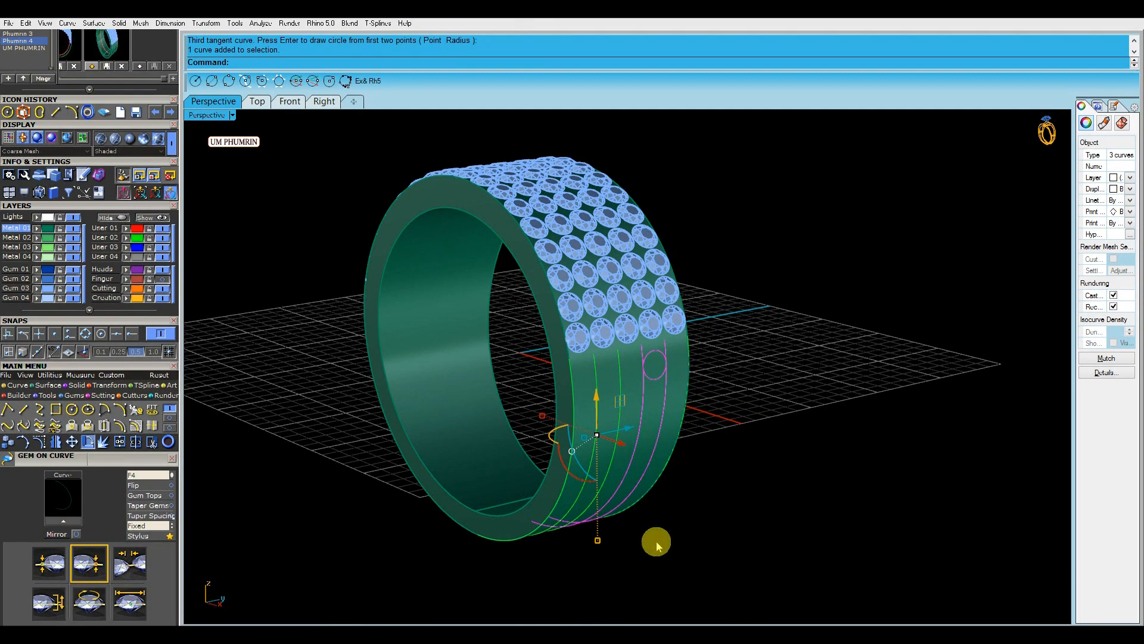
# Isolate the tangent circle and its two guide curves and show them in the Right view.
pyautogui.moveTo(656, 542); pyautogui.dragTo(434, 382, button='right')
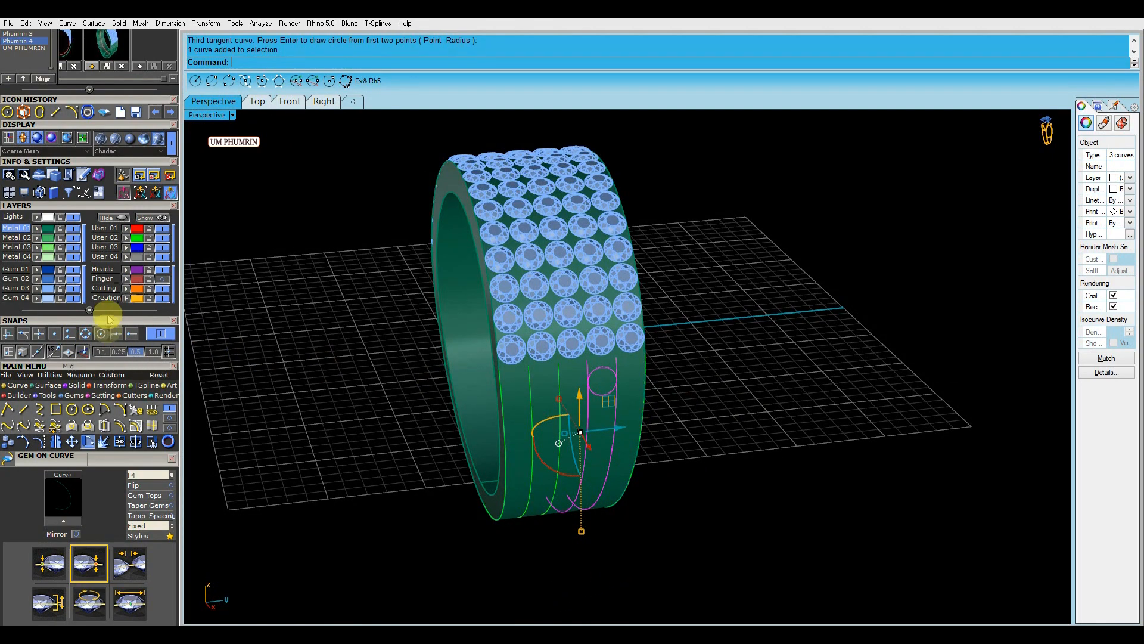
pyautogui.click(114, 217)
pyautogui.click(323, 102)
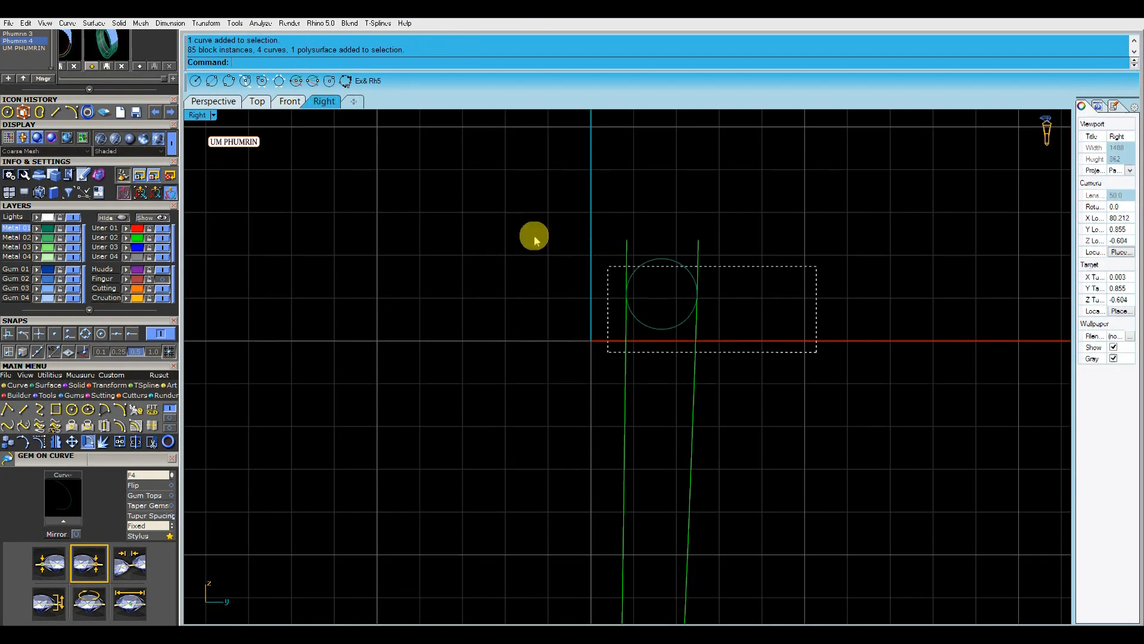
# Trim the tangent circle and the two guide curves against each other to leave a rounded upper end.
pyautogui.moveTo(534, 240); pyautogui.dragTo(525, 236)
pyautogui.moveTo(701, 288); pyautogui.dragTo(693, 336, button='right')
pyautogui.write('tr')
pyautogui.press('Return')
pyautogui.moveTo(712, 293); pyautogui.dragTo(608, 316)
pyautogui.scroll(4, 677, 318)
pyautogui.moveTo(664, 450); pyautogui.dragTo(634, 388)
pyautogui.rightClick(633, 375)
pyautogui.scroll(-6, 634, 375)
pyautogui.moveTo(646, 415); pyautogui.dragTo(641, 348, button='right')
# Join the trimmed arc and guide curves into one open slot curve and show the hidden ring and gems.
pyautogui.hotkey('ctrl', 'j')
pyautogui.click(768, 389)
pyautogui.click(645, 367)
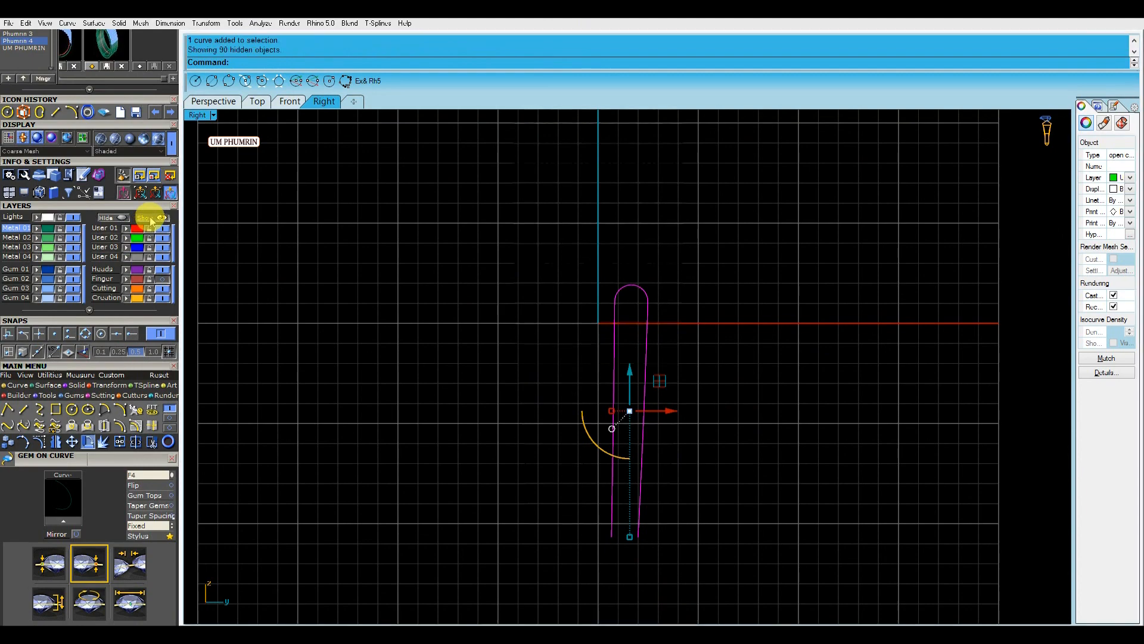
pyautogui.click(145, 217)
# Examine the open slot curve on the lower band in the Right and Perspective views.
pyautogui.click(625, 347)
pyautogui.scroll(2, 524, 307)
pyautogui.scroll(2, 508, 326)
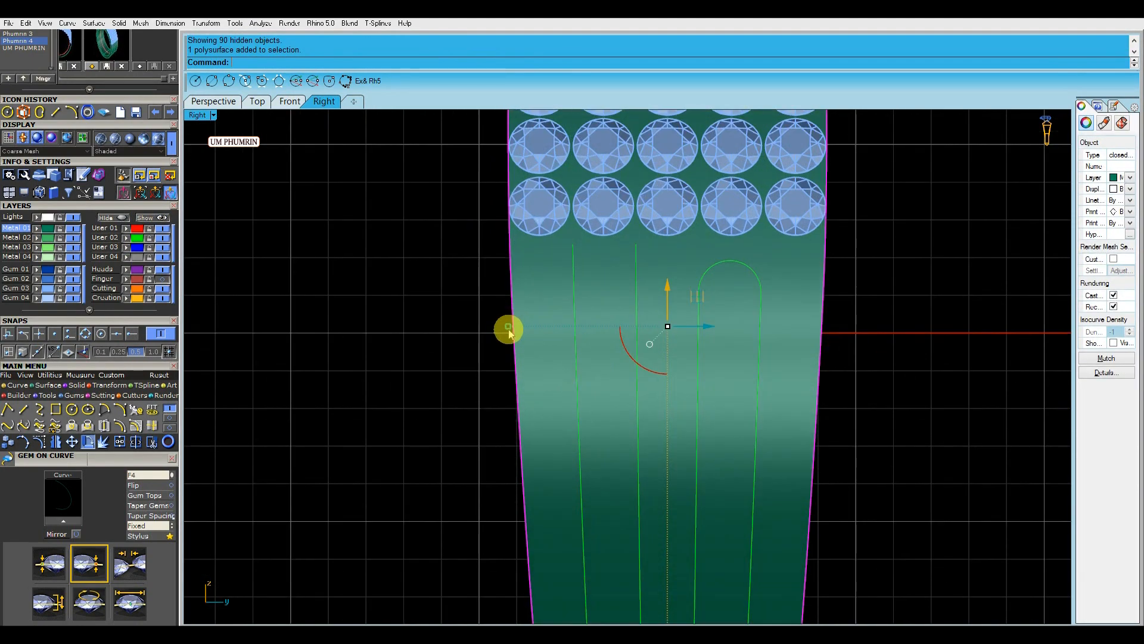
pyautogui.scroll(-9, 641, 260)
pyautogui.click(662, 374)
pyautogui.click(655, 365)
pyautogui.click(214, 102)
pyautogui.moveTo(316, 165); pyautogui.dragTo(719, 323, button='right')
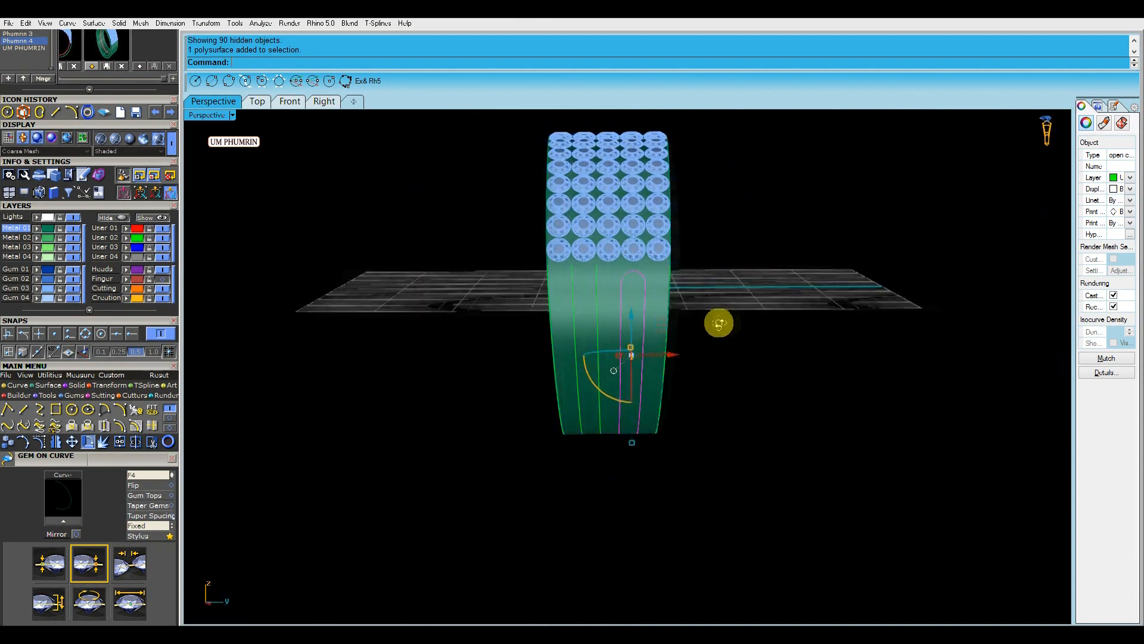
pyautogui.click(321, 102)
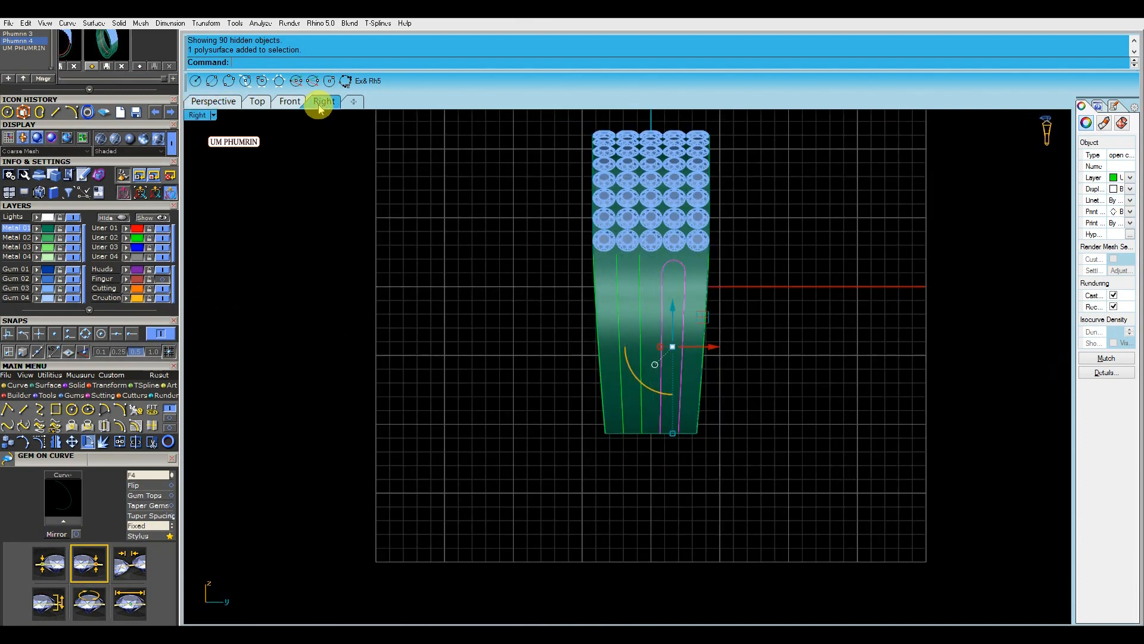
pyautogui.click(233, 105)
# Draw a circle tangent to both sides of the slot curve near its lower end.
pyautogui.moveTo(685, 298); pyautogui.dragTo(519, 396, button='right')
pyautogui.click(71, 409)
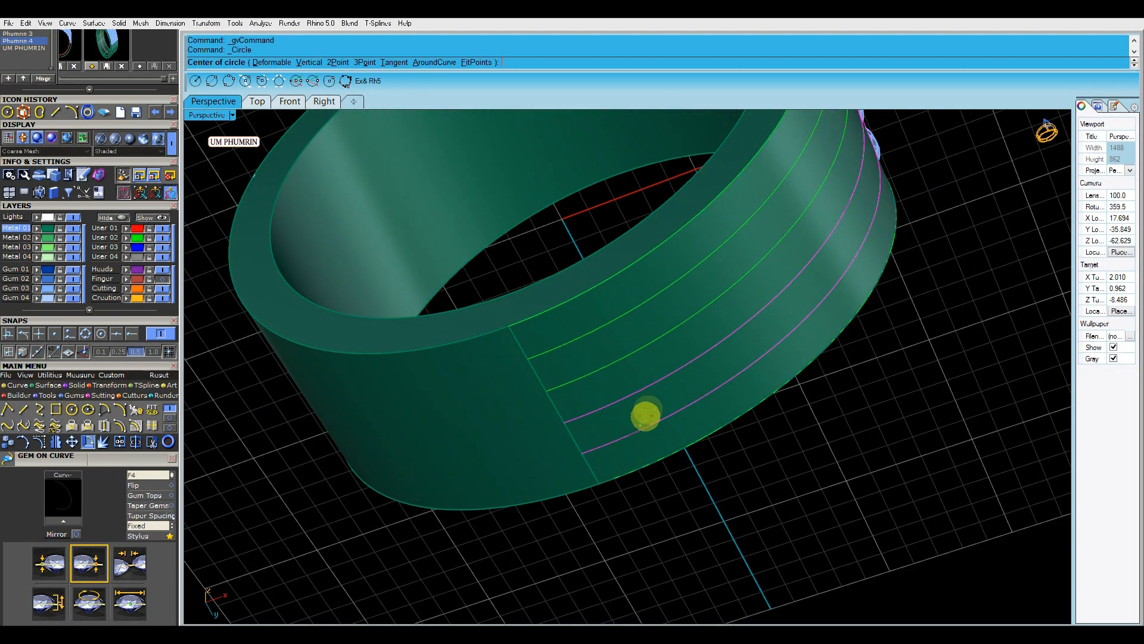
pyautogui.click(374, 80)
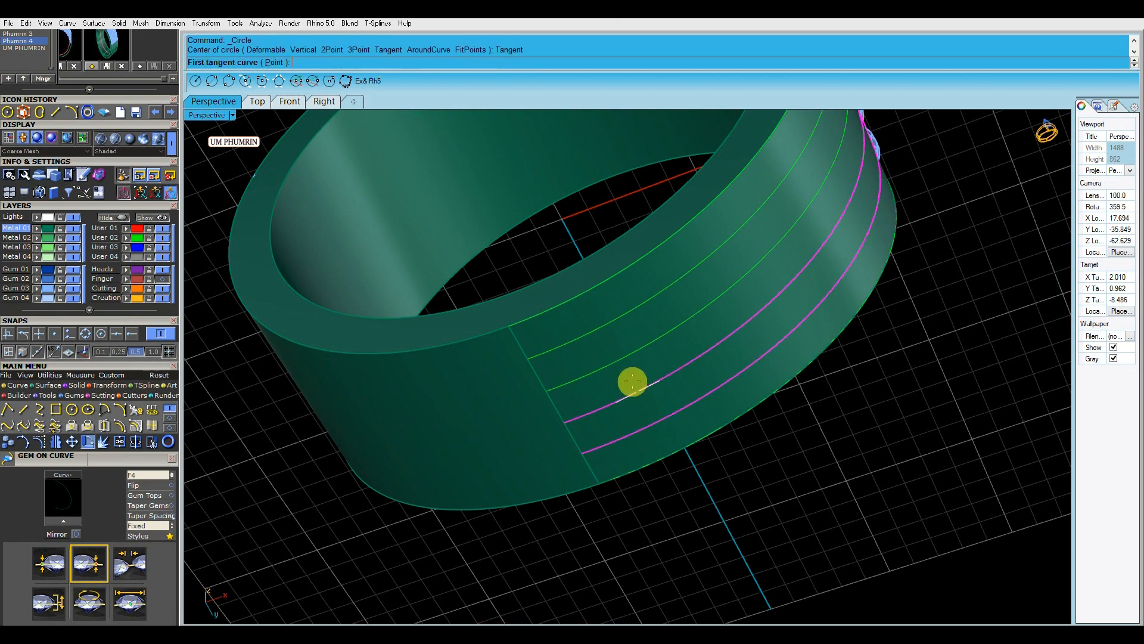
pyautogui.scroll(-7, 669, 411)
pyautogui.moveTo(669, 411)
pyautogui.mouseDown(button='right')
pyautogui.moveTo(695, 478)
pyautogui.moveTo(668, 413)
pyautogui.moveTo(670, 328)
pyautogui.moveTo(700, 424)
pyautogui.moveTo(701, 502)
pyautogui.moveTo(713, 491)
pyautogui.moveTo(679, 399)
pyautogui.mouseUp(button='right')
pyautogui.scroll(5, 668, 412)
pyautogui.scroll(4, 668, 412)
pyautogui.scroll(-6, 681, 408)
pyautogui.scroll(3, 683, 399)
pyautogui.click(684, 400)
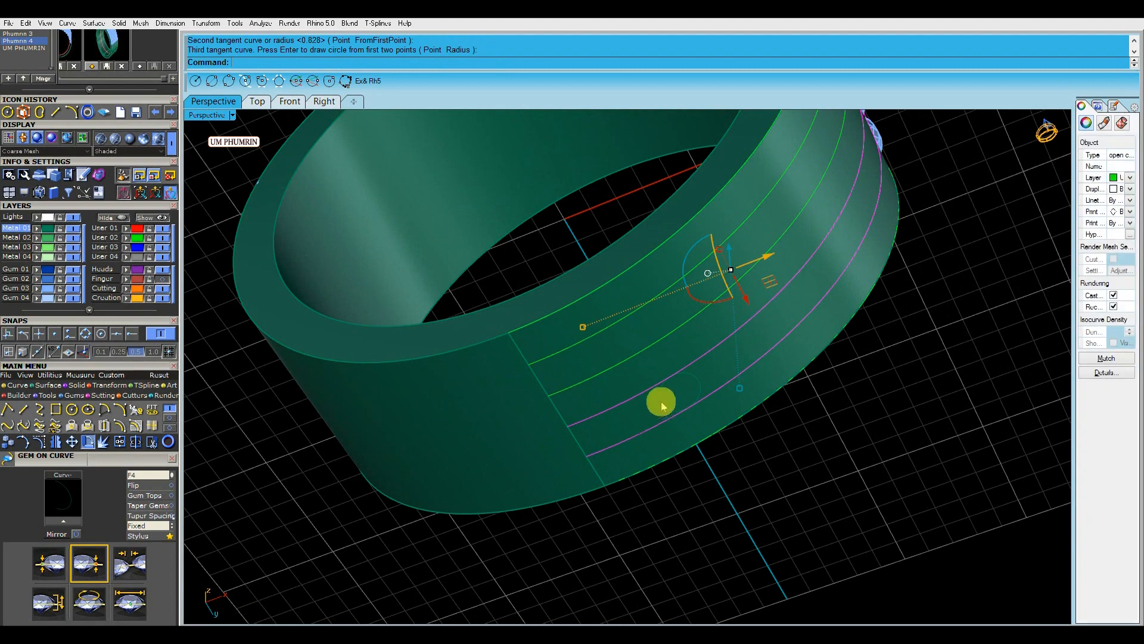
# Isolate the slot curve and lower circle, trim them in the Top view and join them into one closed outline.
pyautogui.click(115, 217)
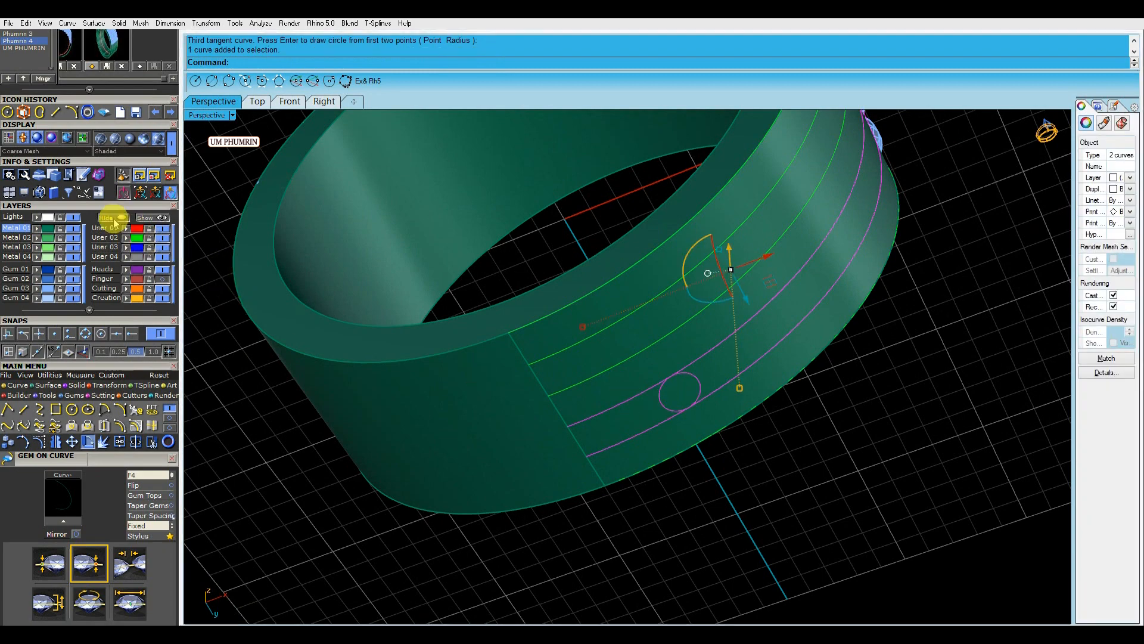
pyautogui.click(258, 101)
pyautogui.moveTo(611, 375); pyautogui.dragTo(555, 303)
pyautogui.scroll(6, 574, 337)
pyautogui.moveTo(615, 350); pyautogui.dragTo(613, 378, button='right')
pyautogui.press('t')
pyautogui.moveTo(567, 328); pyautogui.dragTo(500, 485)
pyautogui.scroll(6, 633, 383)
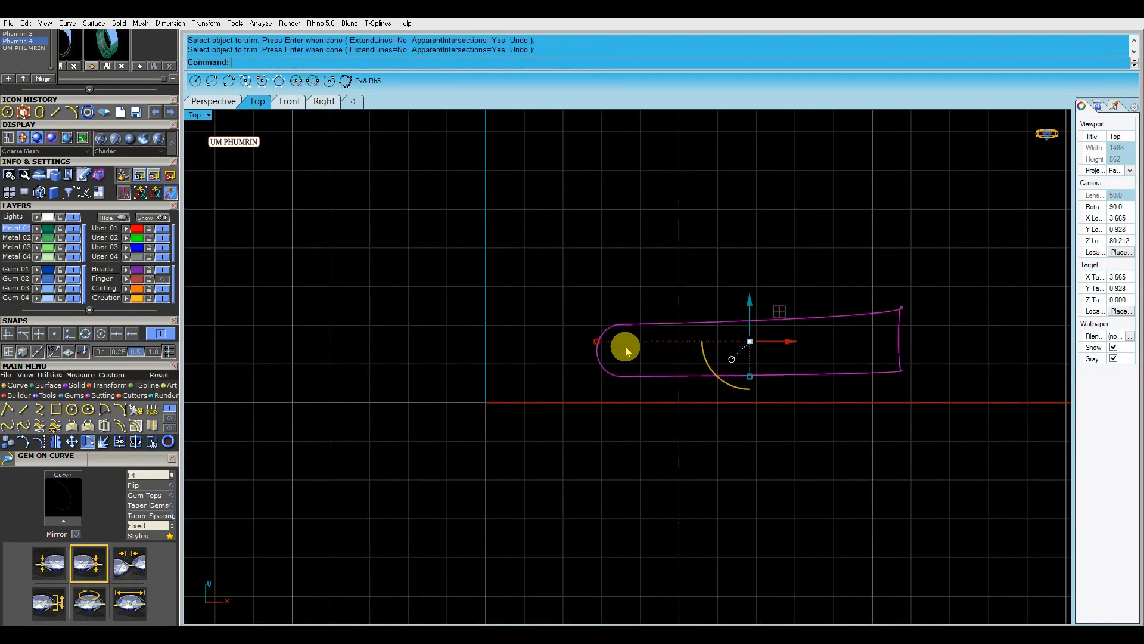
pyautogui.click(625, 348)
pyautogui.moveTo(639, 362); pyautogui.dragTo(620, 388)
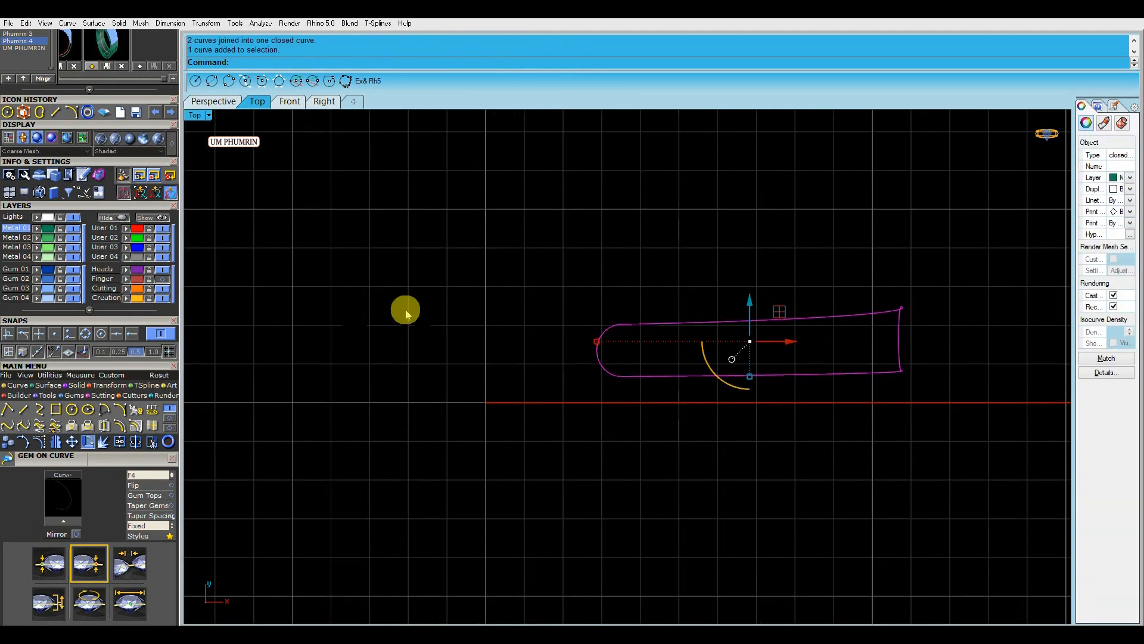
# Show the hidden objects and delete the two leftover guide curves on the other half of the lower band.
pyautogui.click(171, 192)
pyautogui.click(214, 102)
pyautogui.moveTo(518, 273); pyautogui.dragTo(531, 357, button='right')
pyautogui.click(531, 358)
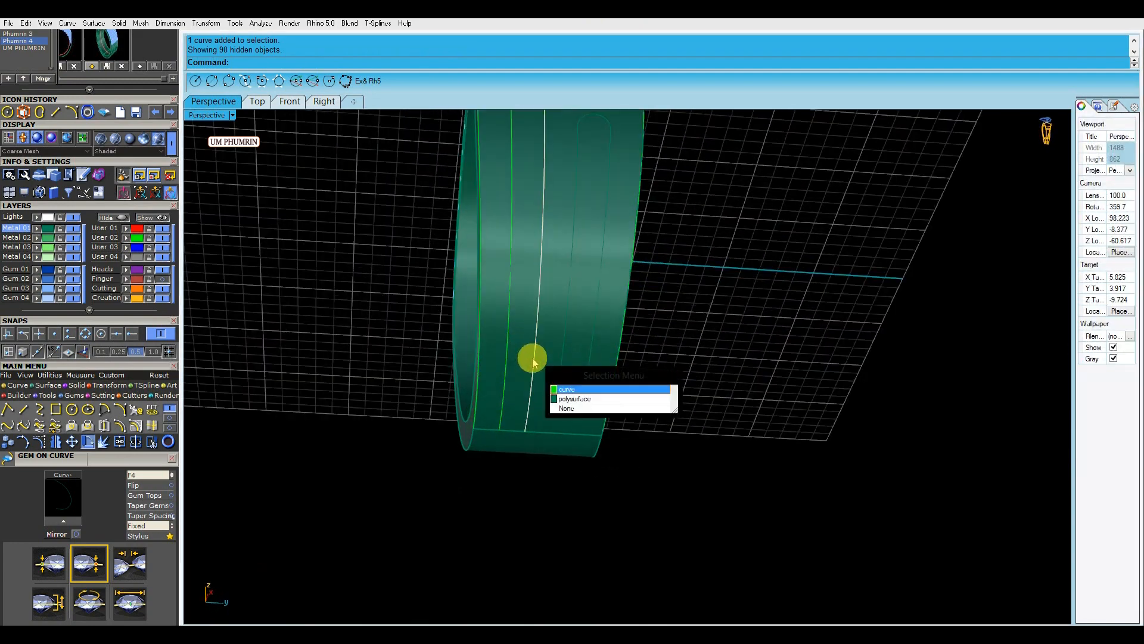
pyautogui.click(566, 379)
pyautogui.click(508, 357)
pyautogui.press('Delete')
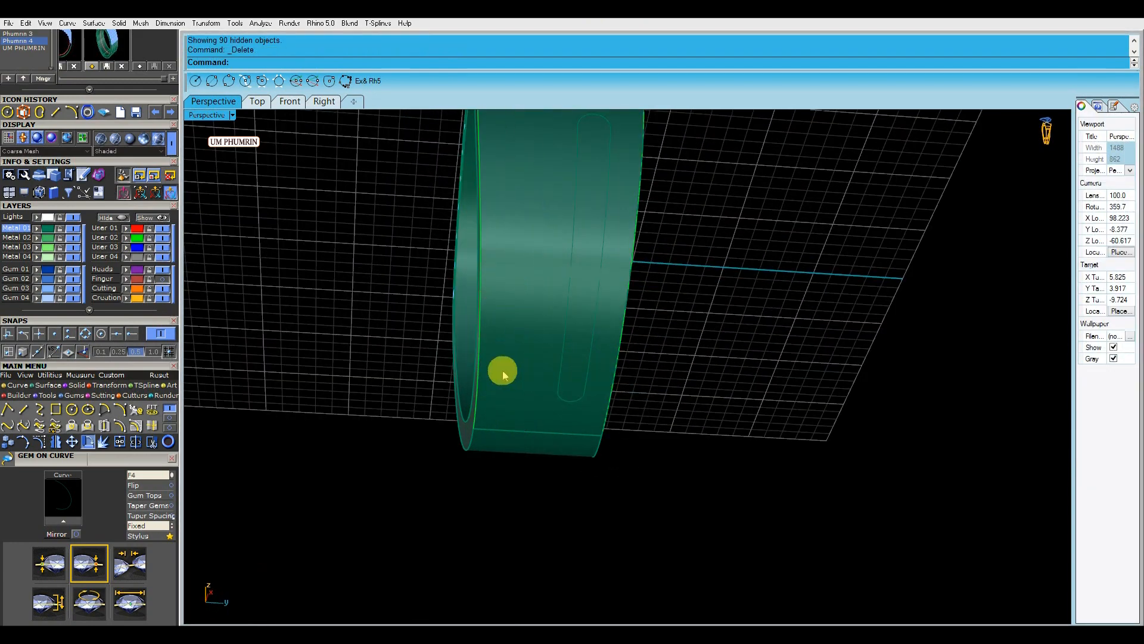
# Put the closed slot outline on the User 02 layer and mirror a copy of it about the X axis.
pyautogui.scroll(-5, 459, 324)
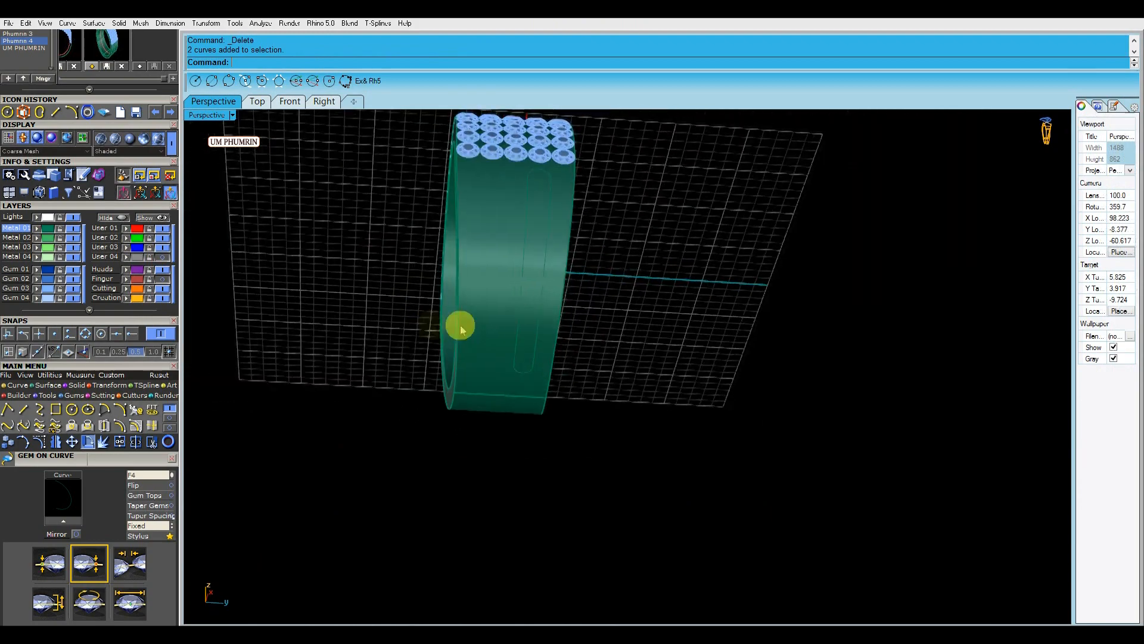
pyautogui.moveTo(460, 324); pyautogui.dragTo(592, 375, button='right')
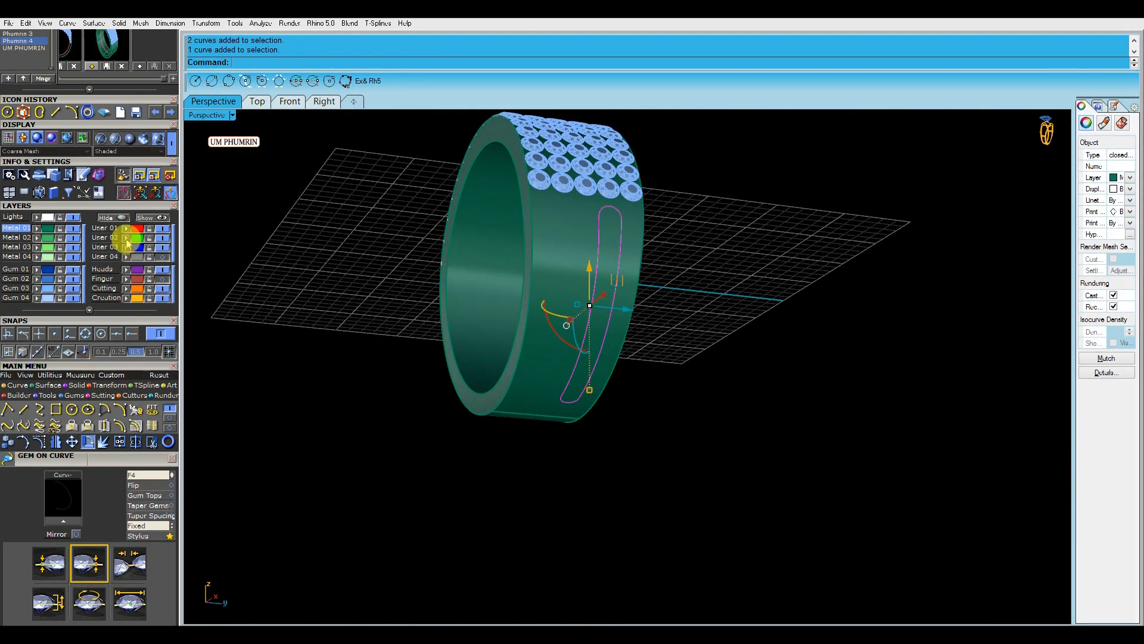
pyautogui.moveTo(334, 310); pyautogui.dragTo(547, 401, button='right')
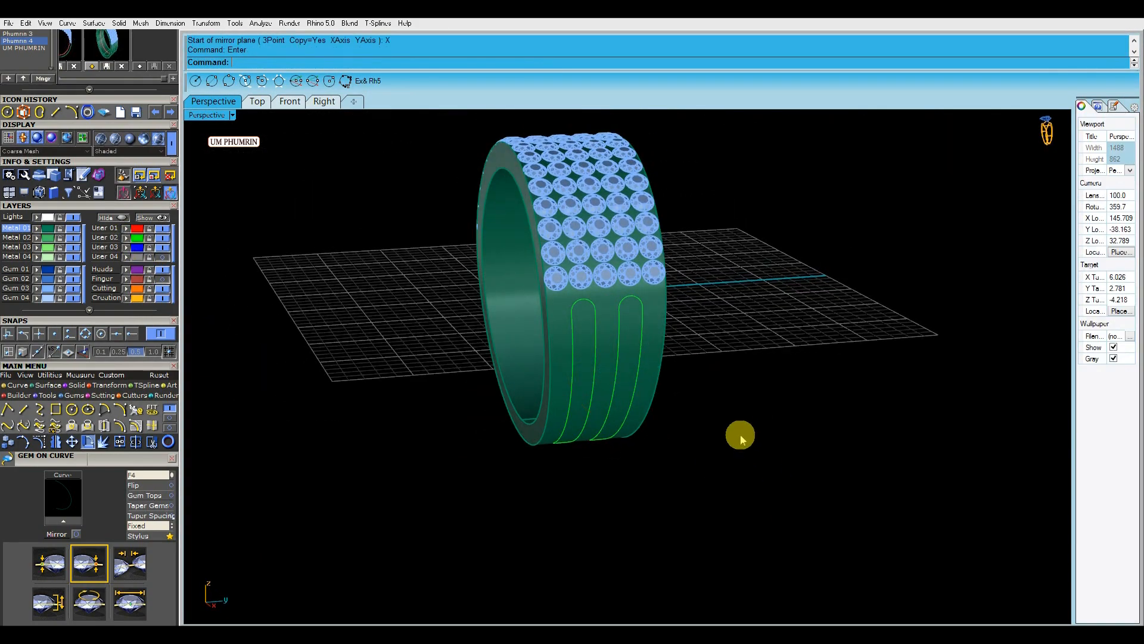
pyautogui.moveTo(740, 439); pyautogui.dragTo(791, 454, button='right')
# Extract a copy of the ring's inner surface and isolate it together with the two slot outlines.
pyautogui.click(637, 413)
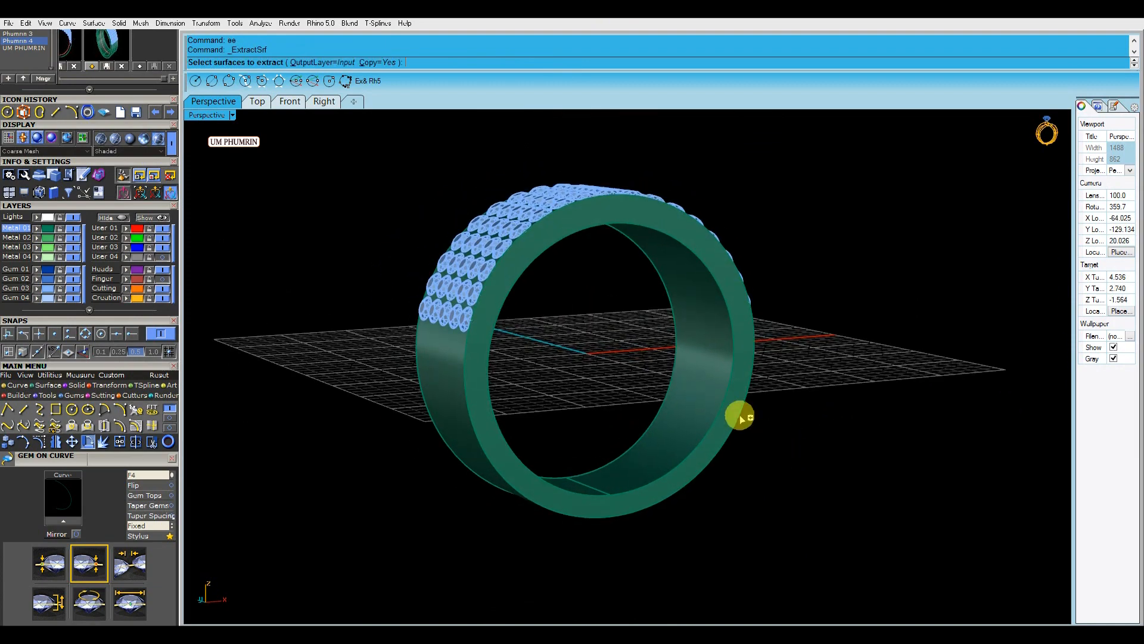
pyautogui.rightClick(800, 409)
pyautogui.moveTo(800, 408); pyautogui.dragTo(686, 408, button='right')
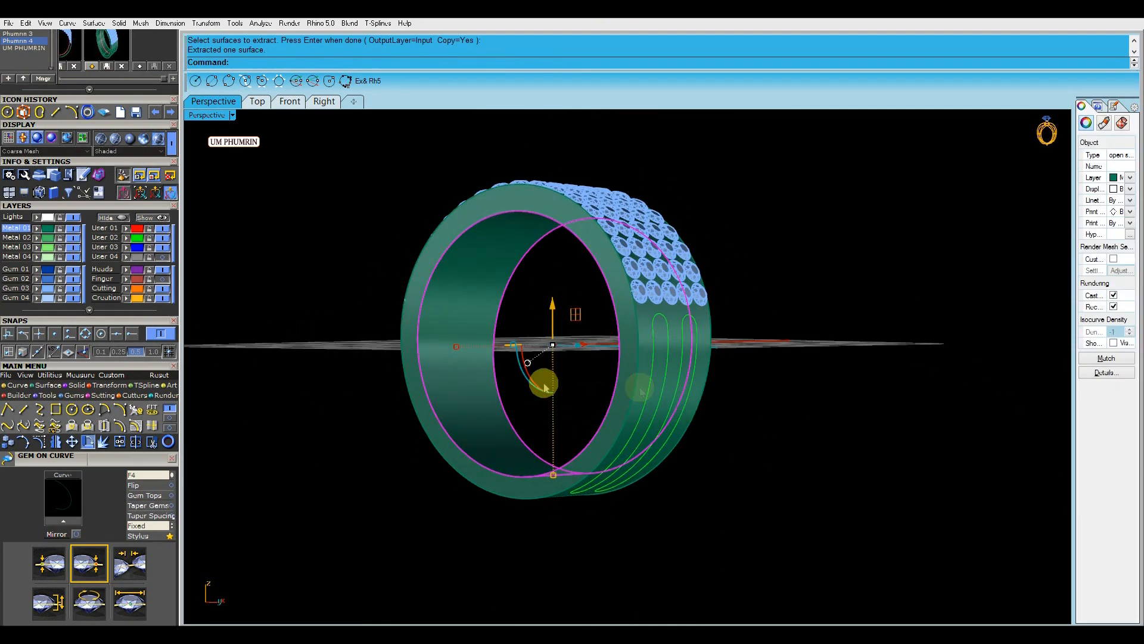
pyautogui.click(137, 239)
pyautogui.rightClick(118, 218)
# Pull both slot outlines onto the inner surface with Loose=Yes and DeleteInput=No.
pyautogui.moveTo(614, 337); pyautogui.dragTo(668, 328, button='right')
pyautogui.click(668, 327)
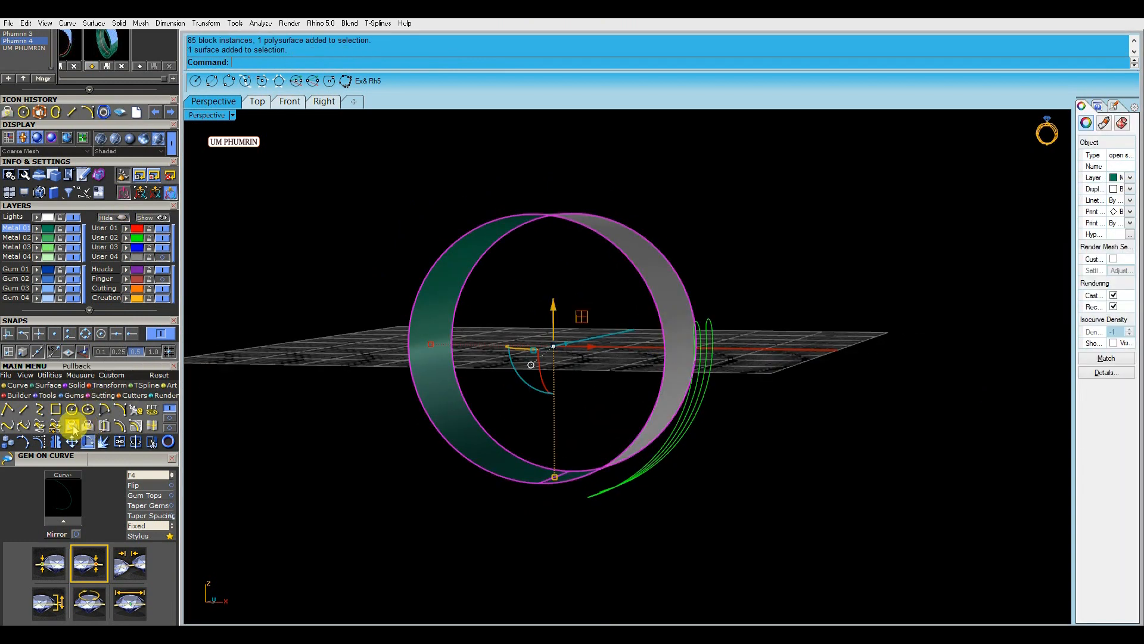
pyautogui.click(72, 426)
pyautogui.moveTo(717, 324); pyautogui.dragTo(709, 380, button='right')
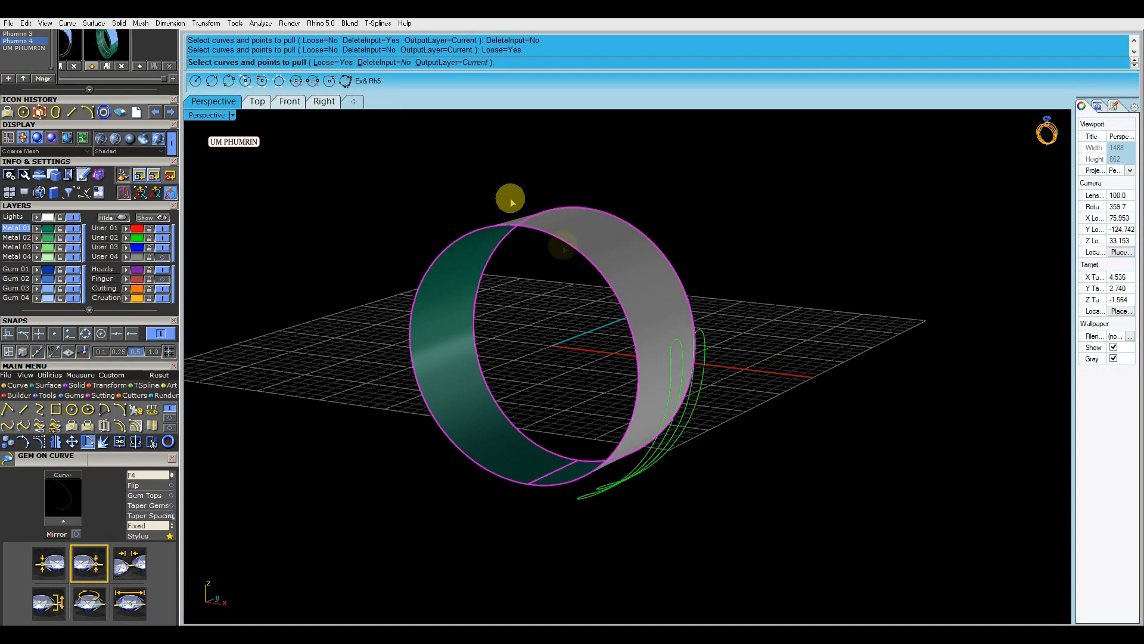
pyautogui.rightClick(702, 382)
pyautogui.moveTo(730, 396); pyautogui.dragTo(668, 400, button='right')
pyautogui.press('Escape')
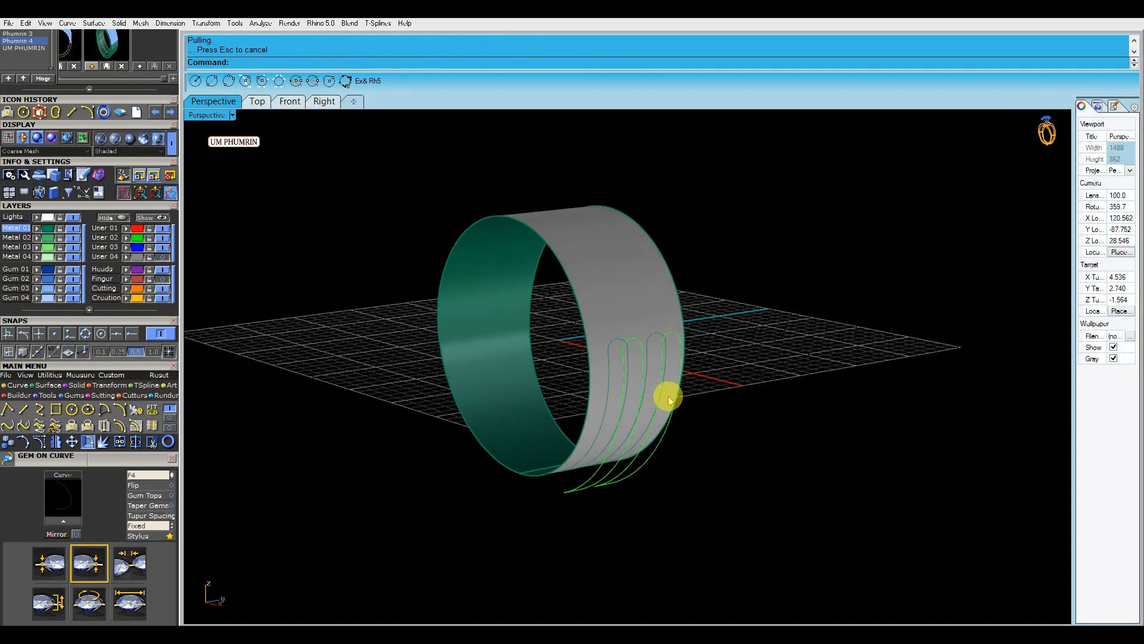
# Split the inner surface with the pulled slot outlines and delete the part outside the slots.
pyautogui.click(600, 322)
pyautogui.write('ss')
pyautogui.press('Return')
pyautogui.scroll(2, 609, 400)
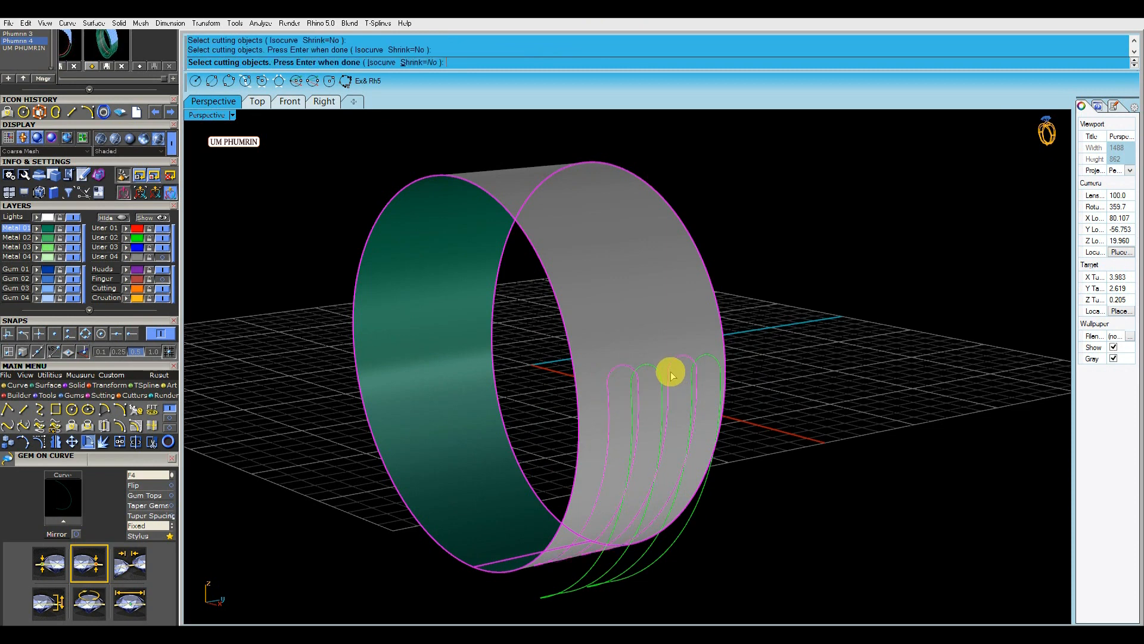
pyautogui.click(656, 331)
pyautogui.press('Delete')
pyautogui.moveTo(659, 334); pyautogui.dragTo(758, 356, button='right')
# Delete the pulled curves from the inner slot patches and show the hidden ring and gems.
pyautogui.hotkey('ctrl', 'a')
pyautogui.click(140, 65)
pyautogui.moveTo(463, 258); pyautogui.dragTo(749, 386, button='right')
pyautogui.hotkey('ctrl', 'a')
pyautogui.press('Delete')
pyautogui.moveTo(669, 352); pyautogui.dragTo(313, 320, button='right')
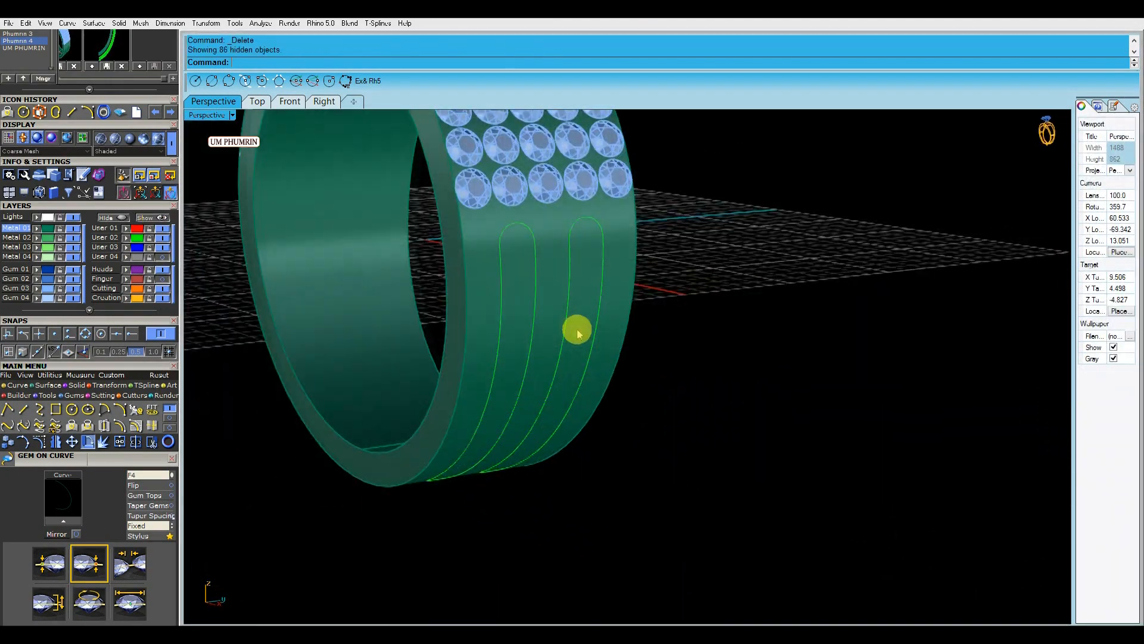
# Extract a copy of the ring's outer surface on the lower band with Copy=Yes.
pyautogui.write('ExtractSrf')
pyautogui.press('Return')
pyautogui.click(560, 329)
pyautogui.press('Return')
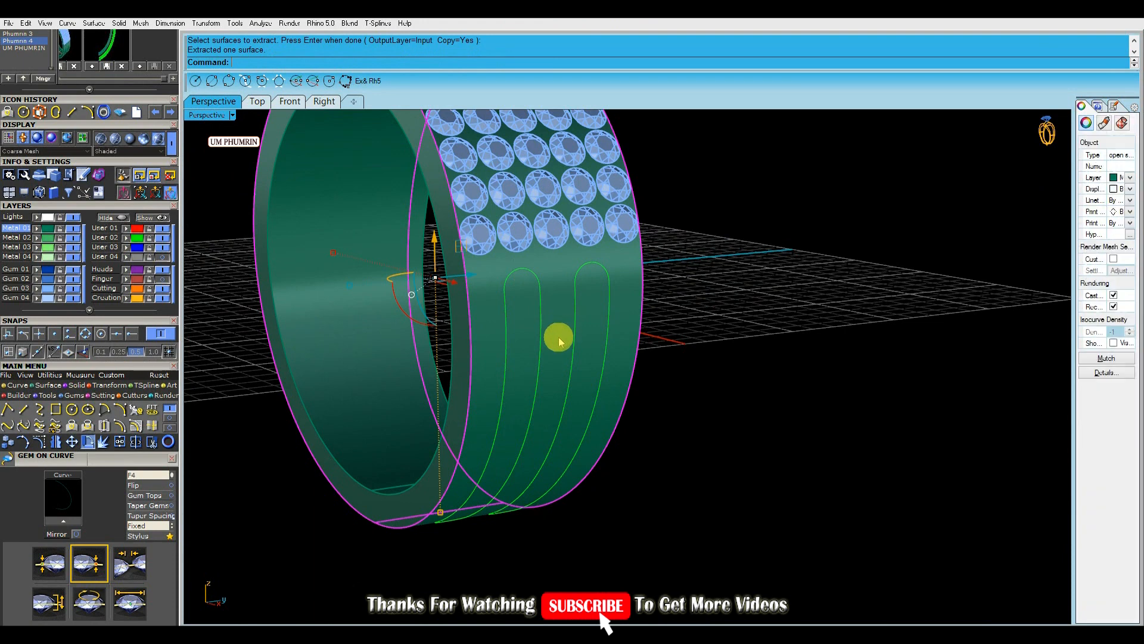
# Split the copied outer surface with the two slot outlines and delete the part outside the slots.
pyautogui.write('Ss')
pyautogui.press('Return')
pyautogui.click(541, 360)
pyautogui.click(572, 366)
pyautogui.click(574, 359)
pyautogui.press('Return')
pyautogui.click(557, 350)
pyautogui.click(581, 381)
pyautogui.press('Delete')
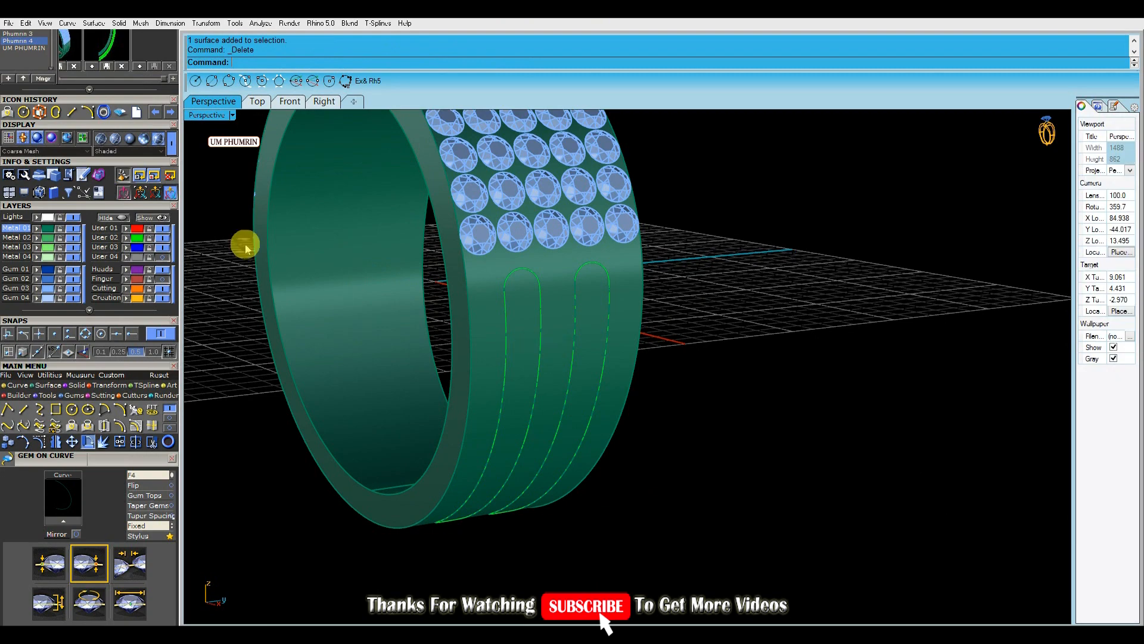
# Offset the two outer slot surfaces outward by 0.1 with Solid=No and delete the originals.
pyautogui.click(138, 243)
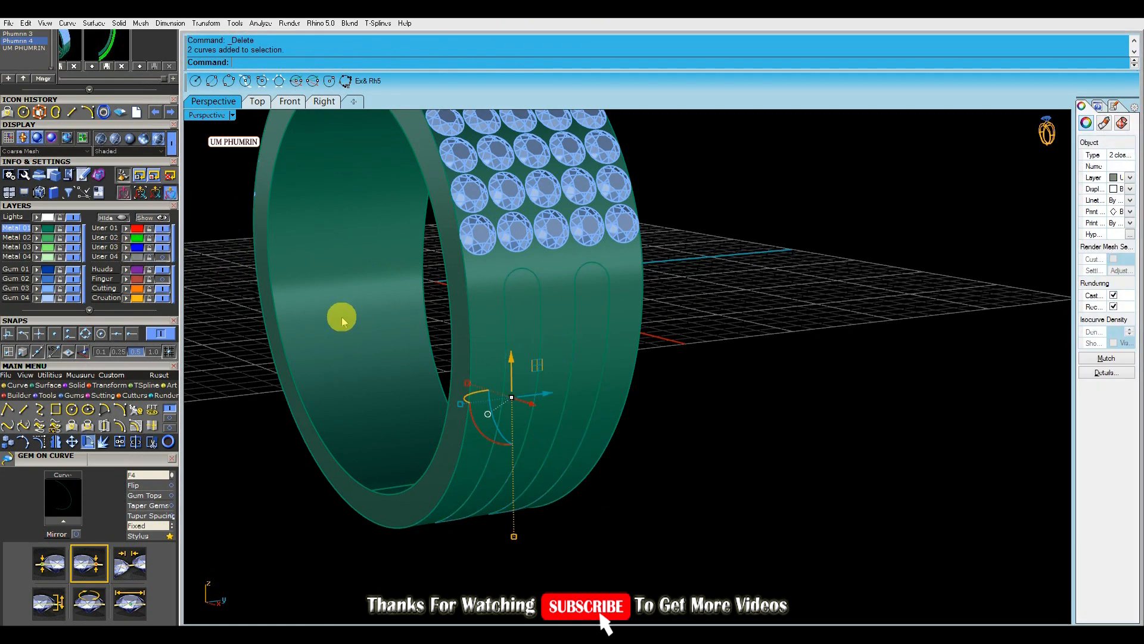
pyautogui.click(575, 341)
pyautogui.keyDown('shift'); pyautogui.click(527, 336); pyautogui.keyUp('shift')
pyautogui.moveTo(527, 339); pyautogui.dragTo(684, 361, button='right')
pyautogui.write('O3')
pyautogui.press('Return')
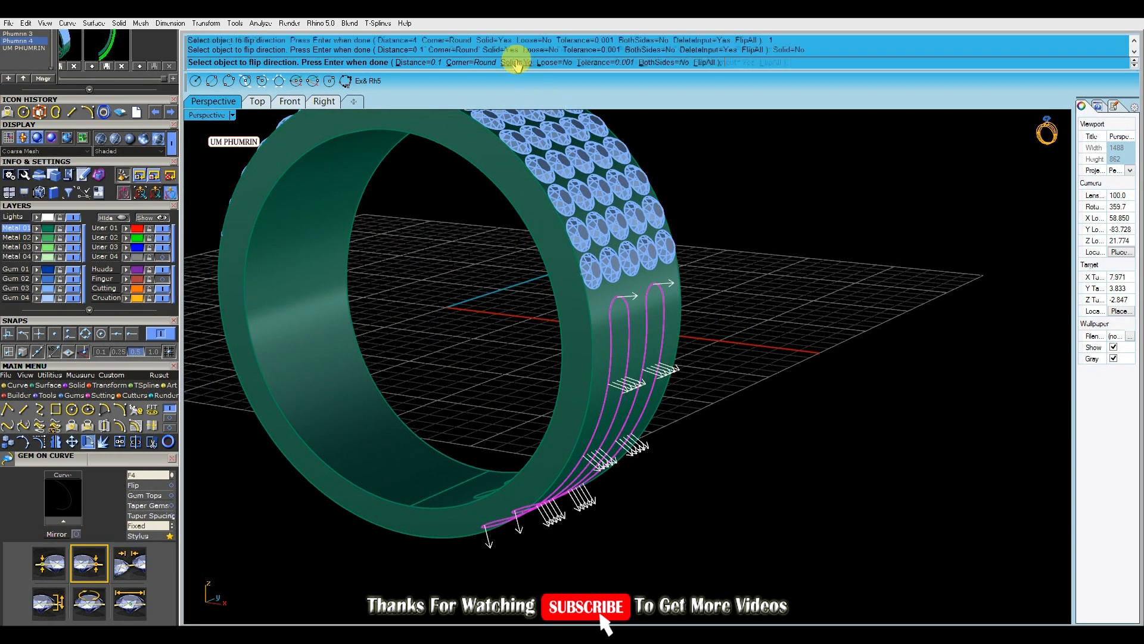
pyautogui.press('Return')
pyautogui.press('Delete')
pyautogui.moveTo(654, 320); pyautogui.dragTo(735, 295, button='right')
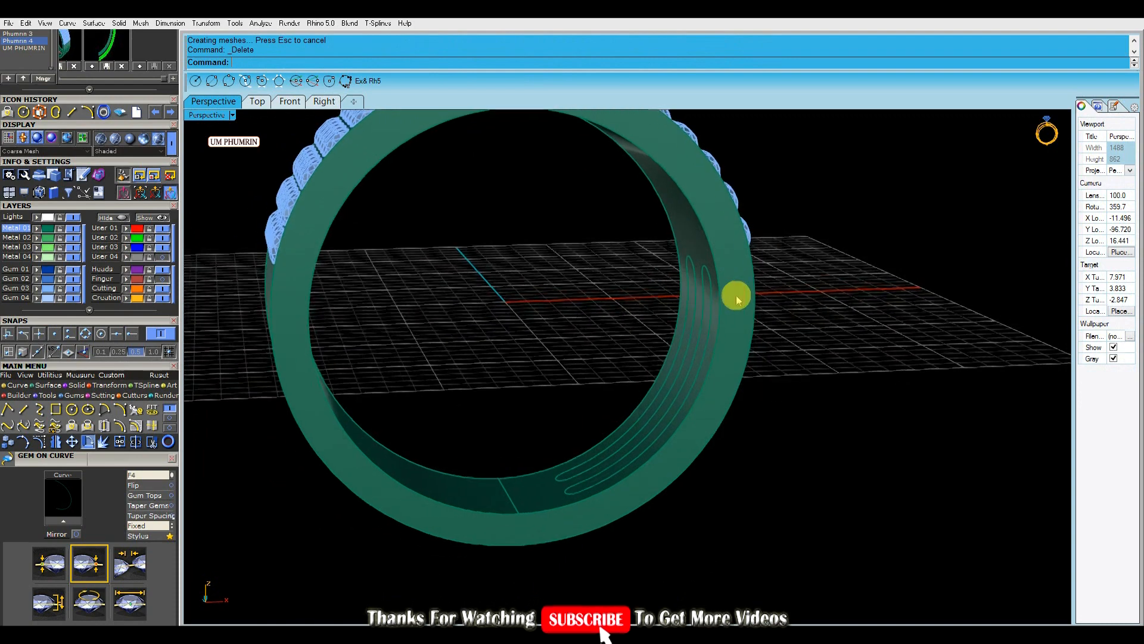
# Offset the two inner slot surfaces and delete the originals.
pyautogui.moveTo(480, 244); pyautogui.dragTo(757, 548)
pyautogui.moveTo(819, 413); pyautogui.dragTo(745, 334)
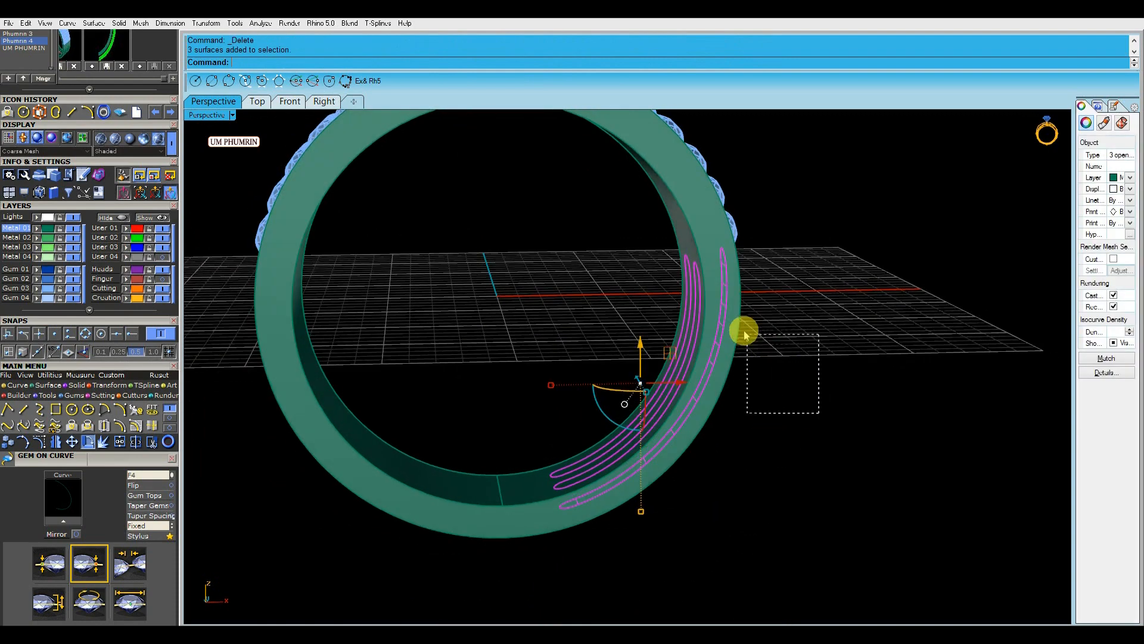
pyautogui.write('O3')
pyautogui.press('Return')
pyautogui.keyDown('shift'); pyautogui.moveTo(720, 314); pyautogui.dragTo(700, 364, button='right'); pyautogui.keyUp('shift')
pyautogui.press('Return')
pyautogui.press('Delete')
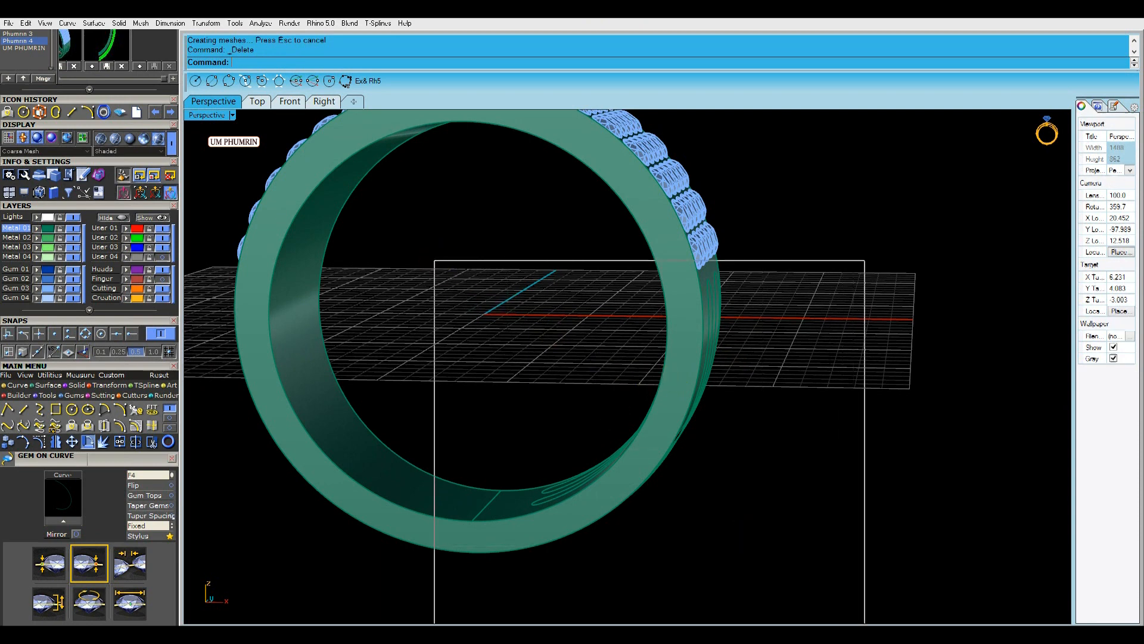
# Isolate the four offset slot surfaces and turn off their isocurve display.
pyautogui.moveTo(865, 623); pyautogui.dragTo(846, 584)
pyautogui.rightClick(116, 218)
pyautogui.moveTo(891, 437); pyautogui.dragTo(566, 298)
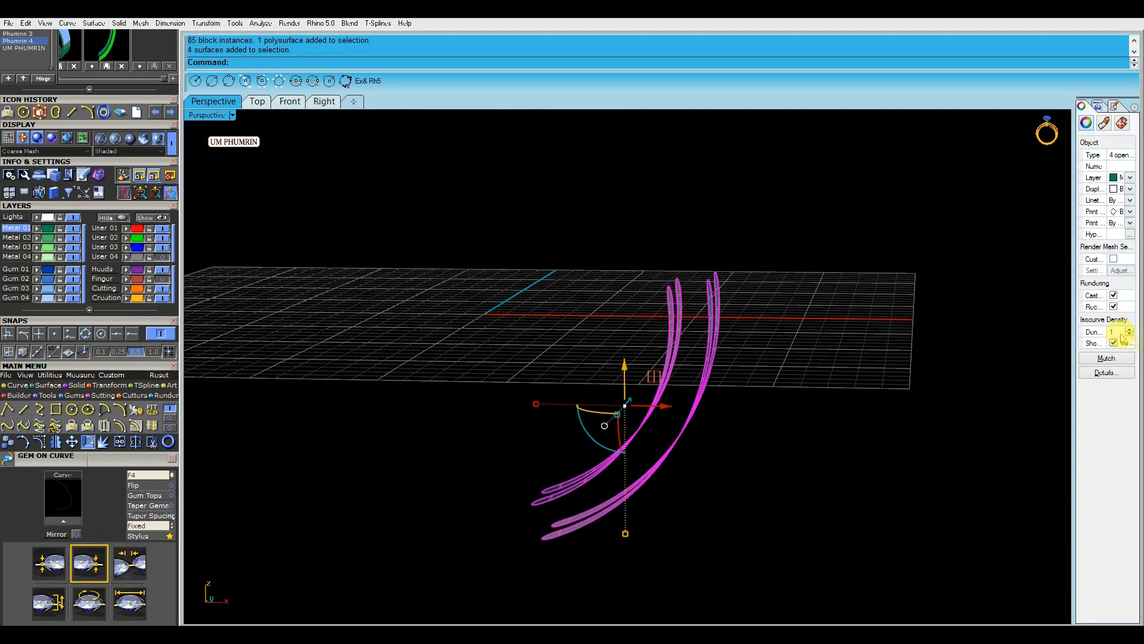
pyautogui.click(834, 369)
# Delete the inner and outer slot surfaces on one side, keeping a single pair.
pyautogui.moveTo(834, 369); pyautogui.dragTo(656, 357, button='right')
pyautogui.moveTo(655, 356); pyautogui.dragTo(580, 343)
pyautogui.moveTo(559, 238); pyautogui.dragTo(496, 325)
pyautogui.press('Delete')
# Duplicate the borders of the two remaining slot surfaces.
pyautogui.moveTo(681, 370); pyautogui.dragTo(680, 411, button='right')
pyautogui.moveTo(670, 411); pyautogui.dragTo(564, 358)
pyautogui.keyDown('shift'); pyautogui.moveTo(581, 352); pyautogui.dragTo(611, 380, button='right'); pyautogui.keyUp('shift')
pyautogui.write('d: ')
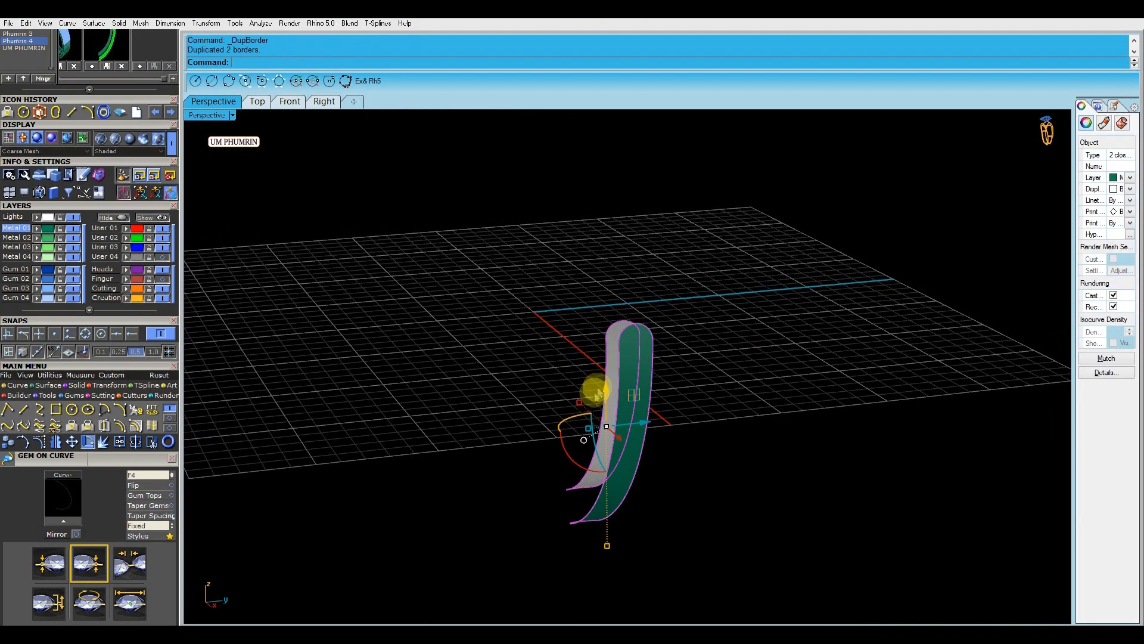
# Draw a line connecting the inner and outer slot borders at their rounded end.
pyautogui.write('l')
pyautogui.press('Return')
pyautogui.click(132, 333)
pyautogui.moveTo(596, 518); pyautogui.dragTo(587, 429, button='right')
pyautogui.scroll(3, 587, 424)
pyautogui.keyDown('shift'); pyautogui.moveTo(577, 383); pyautogui.dragTo(586, 422, button='right'); pyautogui.keyUp('shift')
pyautogui.click(118, 334)
pyautogui.click(598, 409)
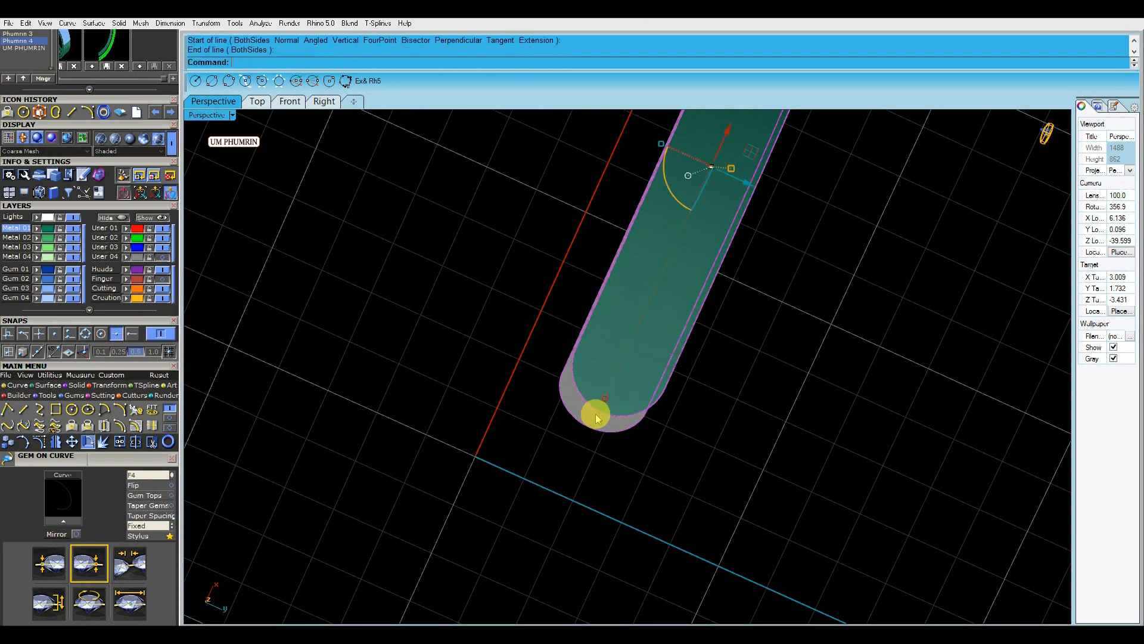
# Sweep the connecting line along both slot borders as a closed two-rail sweep and delete the construction curves.
pyautogui.rightClick(594, 424)
pyautogui.scroll(-6, 603, 420)
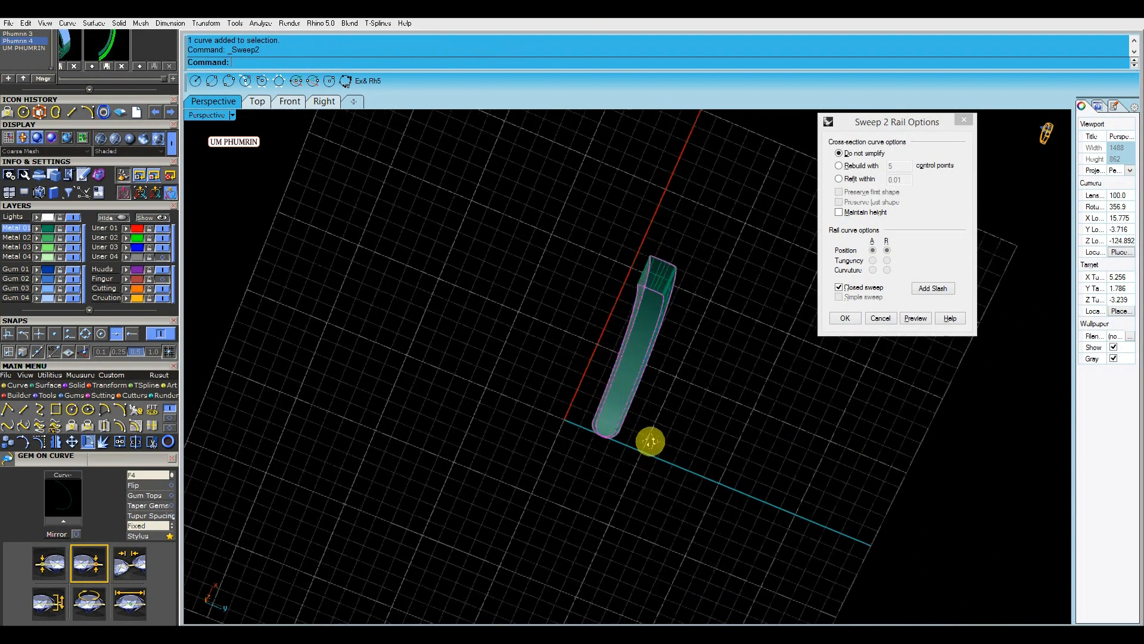
pyautogui.moveTo(654, 439); pyautogui.dragTo(664, 411, button='right')
pyautogui.rightClick(664, 411)
pyautogui.press('Delete')
# Join the sweep and the two slot surfaces into one closed polysurface and turn off its isocurves.
pyautogui.moveTo(818, 530); pyautogui.dragTo(511, 301)
pyautogui.moveTo(510, 301); pyautogui.dragTo(702, 347, button='right')
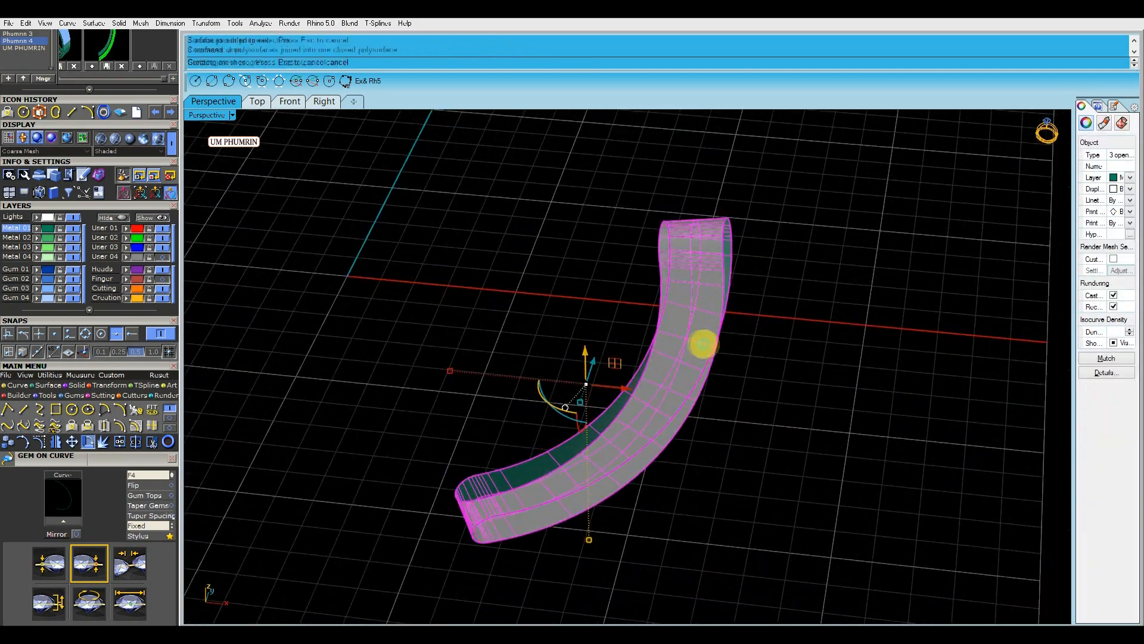
pyautogui.click(1113, 342)
# Show the hidden ring and gems and mirror a copy of the slot solid about the X axis.
pyautogui.click(435, 285)
pyautogui.click(161, 217)
pyautogui.moveTo(798, 358); pyautogui.dragTo(656, 340, button='right')
pyautogui.click(654, 335)
pyautogui.scroll(-5, 673, 339)
pyautogui.press('F6')
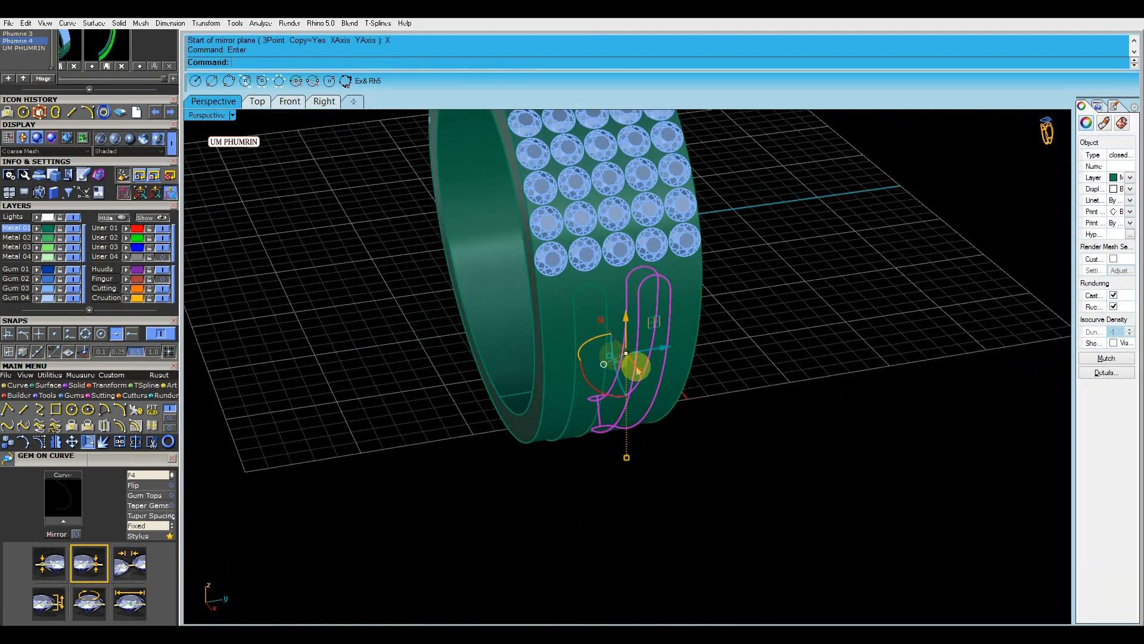
# Add the neighbouring slot solid to the selection and assign the slot cutters to the Metal 02 layer.
pyautogui.keyDown('shift'); pyautogui.click(599, 340); pyautogui.keyUp('shift')
pyautogui.click(125, 237)
pyautogui.moveTo(536, 363); pyautogui.dragTo(715, 322, button='right')
pyautogui.scroll(-3, 588, 303)
pyautogui.moveTo(478, 267); pyautogui.dragTo(746, 446)
pyautogui.moveTo(765, 472); pyautogui.dragTo(674, 455, button='right')
pyautogui.press('F6')
# Boolean-subtract the Metal 02 slot solids from the ring with DeleteInput=No and hide the Metal 02 layer.
pyautogui.click(654, 402)
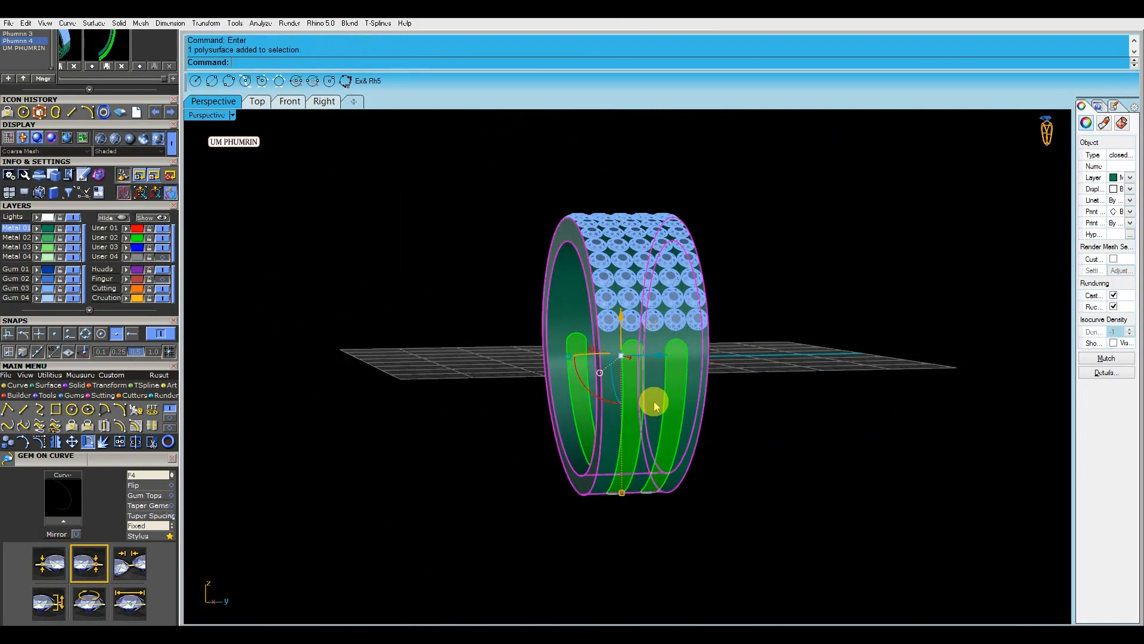
pyautogui.hotkey('ctrl', 'd')
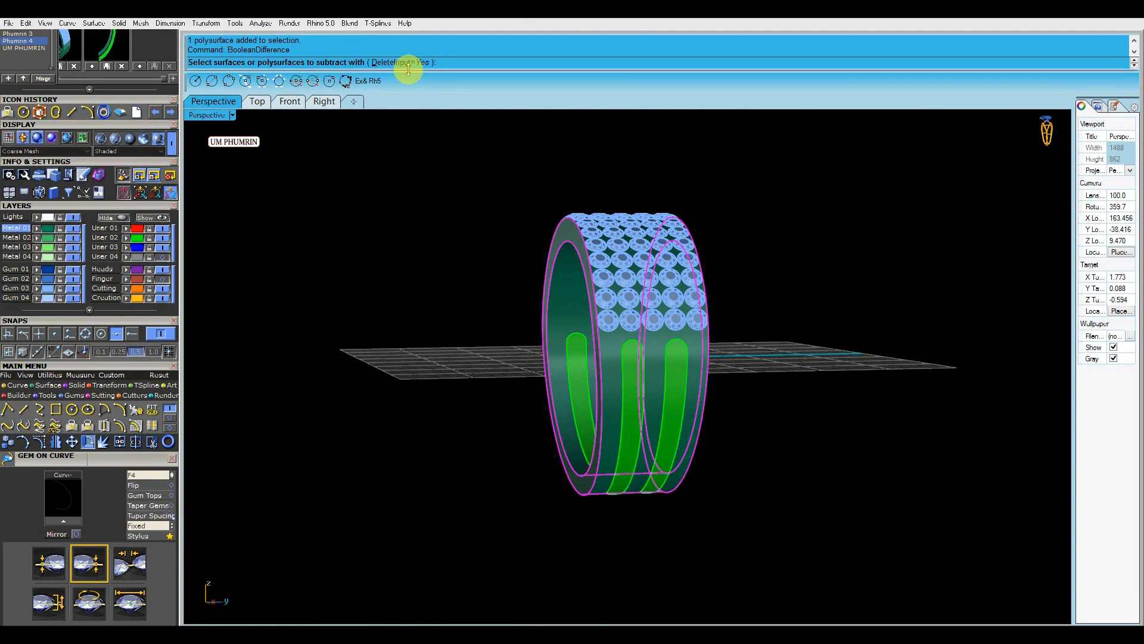
pyautogui.click(126, 238)
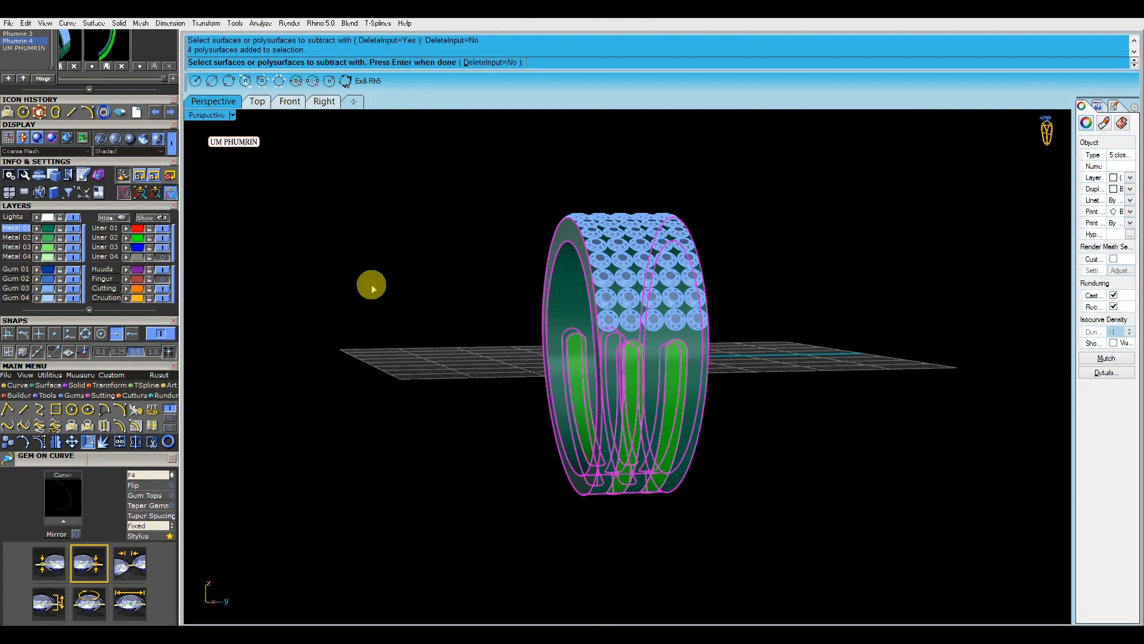
pyautogui.rightClick(371, 287)
pyautogui.click(162, 238)
pyautogui.moveTo(511, 322); pyautogui.dragTo(614, 350, button='right')
pyautogui.click(639, 258)
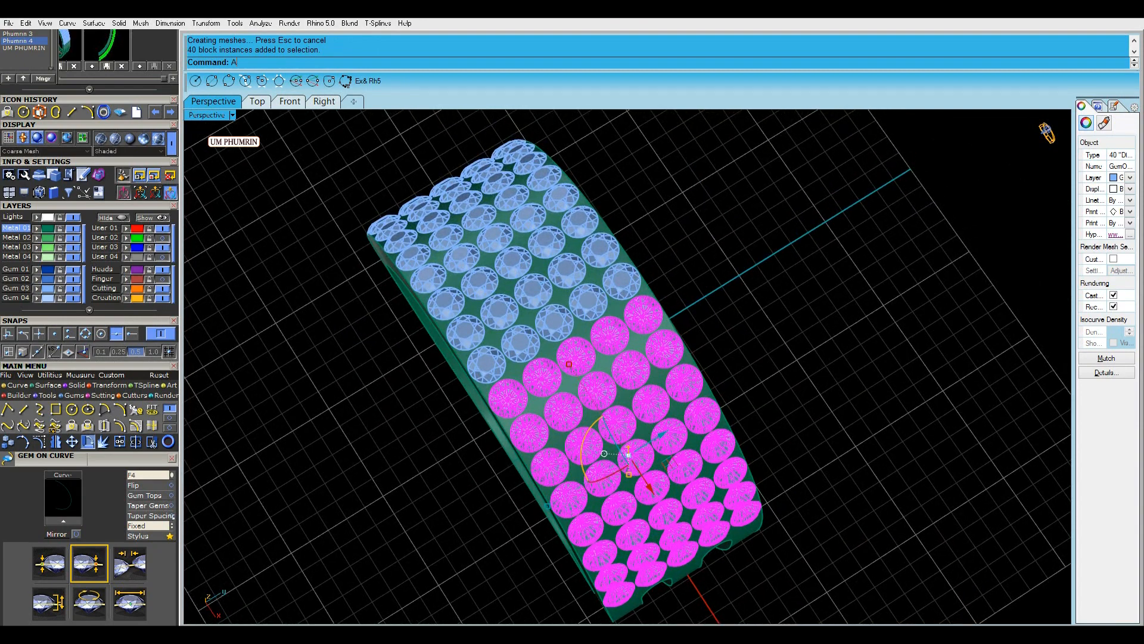
pyautogui.middleClick(618, 351)
pyautogui.click(632, 397)
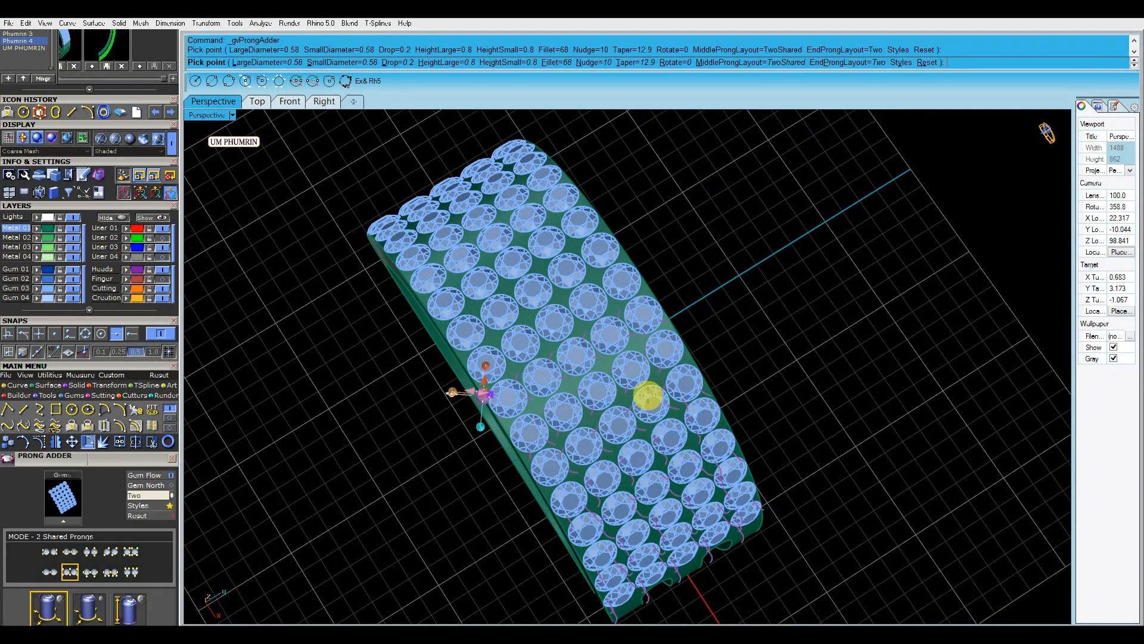
pyautogui.scroll(8, 501, 395)
pyautogui.press('Escape')
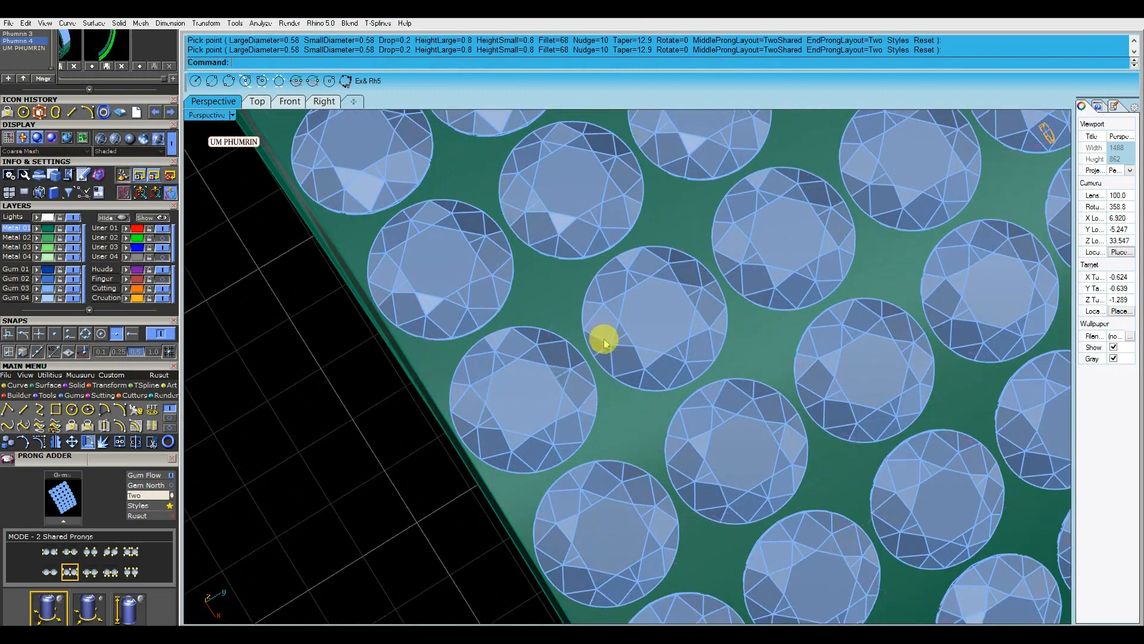
pyautogui.scroll(-9, 655, 318)
pyautogui.moveTo(690, 363); pyautogui.dragTo(679, 263, button='right')
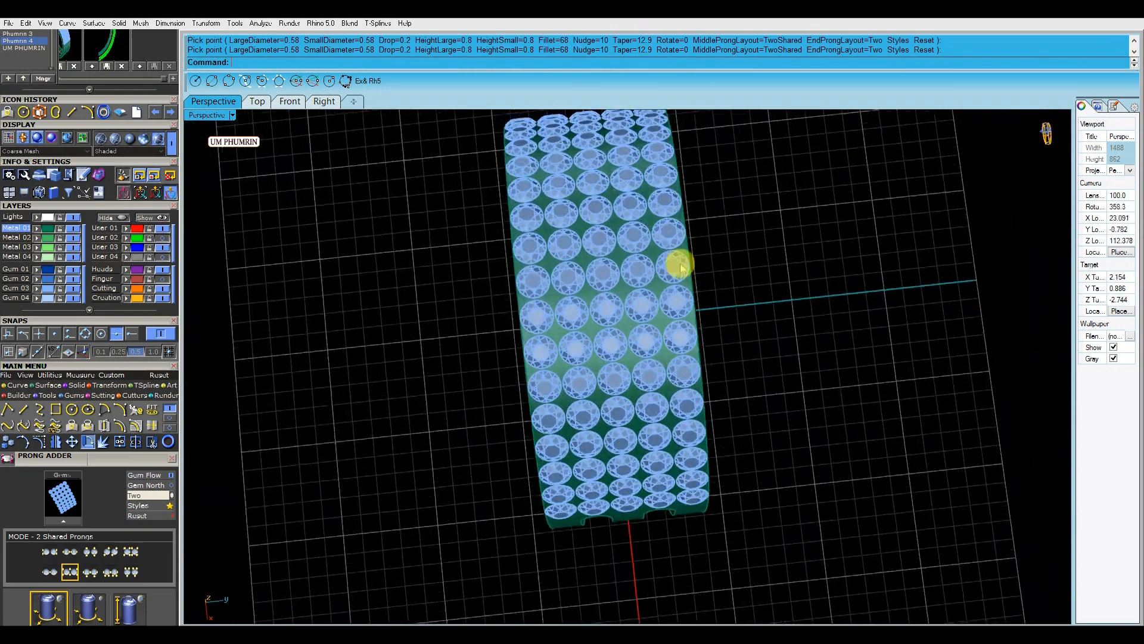
# Start Prong on Surface on the ring's outer surface with a fillet of 75 and a drop of 0.2.
pyautogui.scroll(5, 679, 263)
pyautogui.click(674, 317)
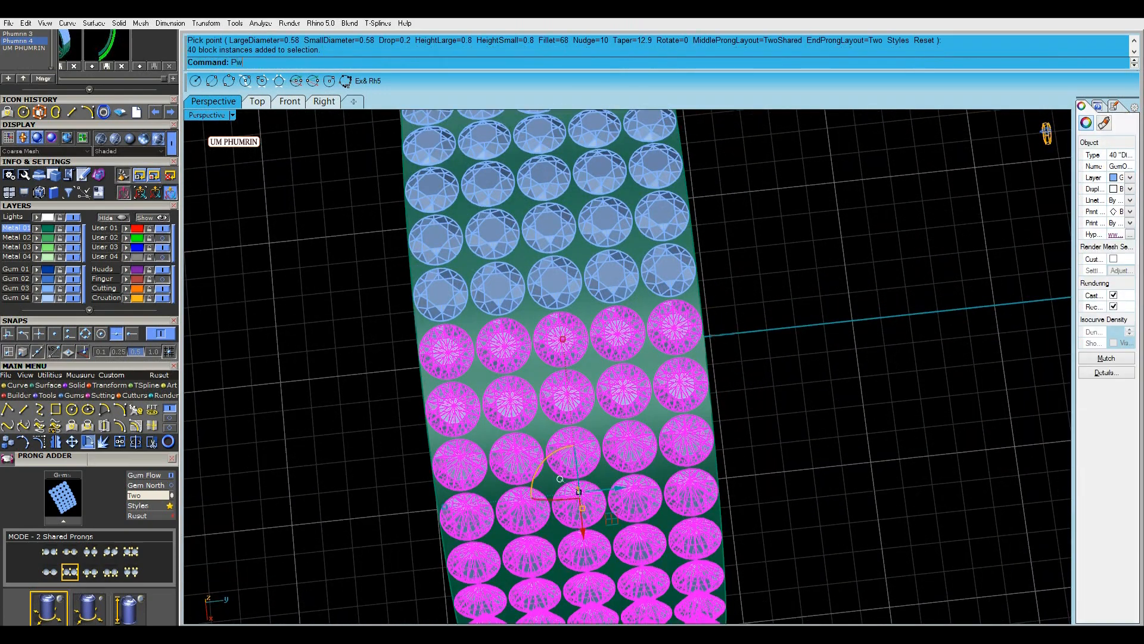
pyautogui.press('Return')
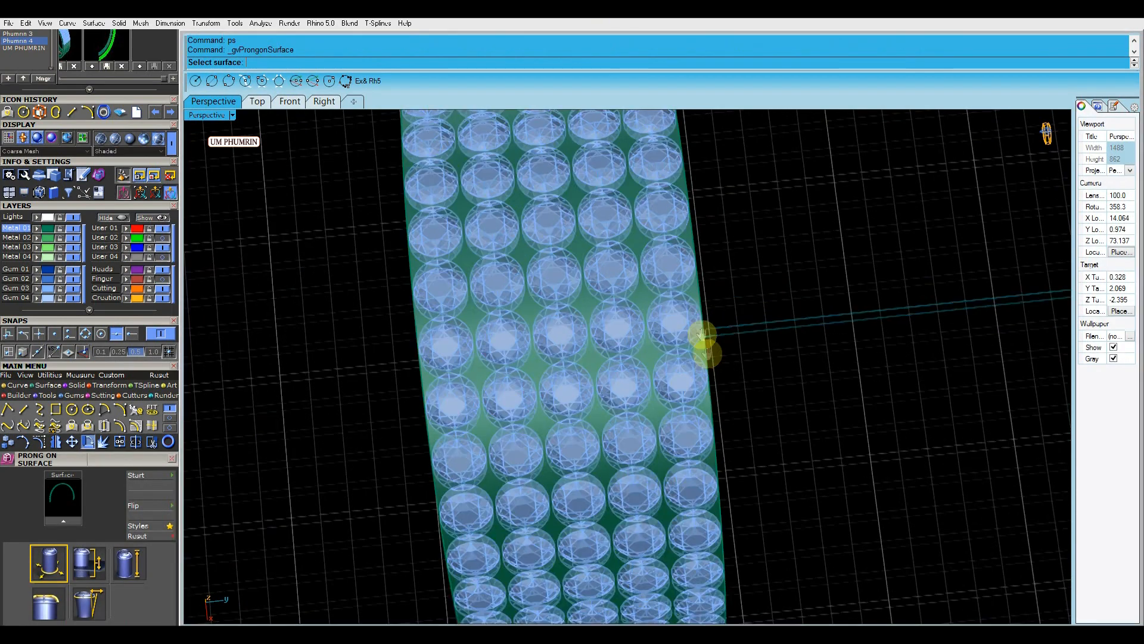
pyautogui.click(685, 298)
pyautogui.scroll(5, 686, 299)
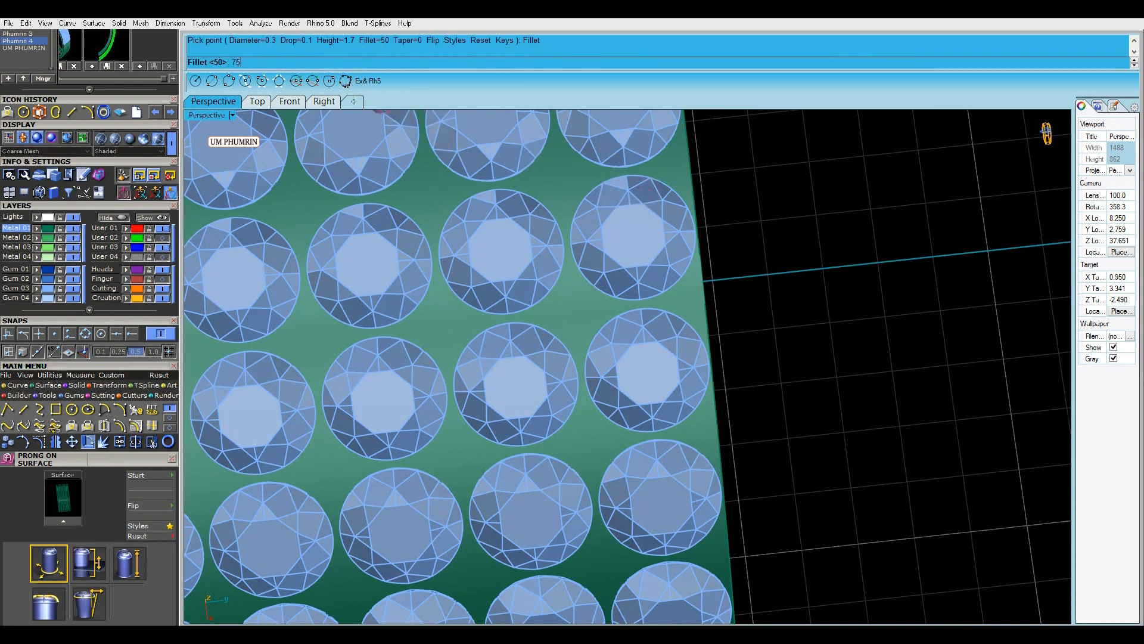
pyautogui.click(298, 63)
pyautogui.write('.2')
pyautogui.press('Return')
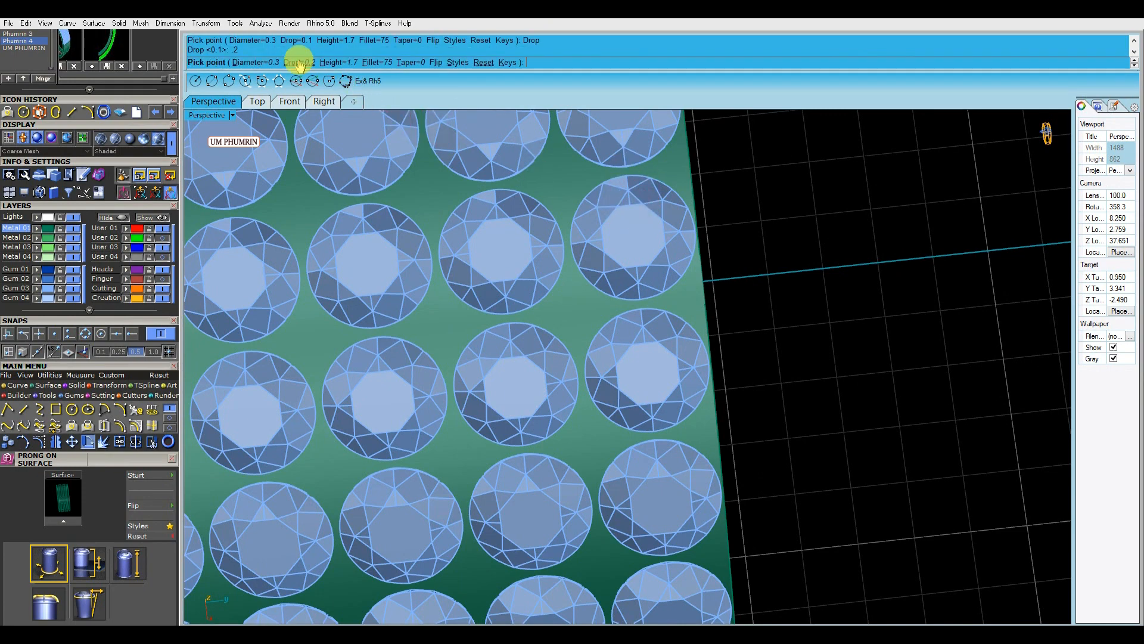
# Set the prong diameter to 0.55 and reduce the prong height to 0.5.
pyautogui.click(250, 63)
pyautogui.write('.55')
pyautogui.press('Return')
pyautogui.moveTo(587, 184); pyautogui.dragTo(814, 331, button='right')
pyautogui.scroll(8, 815, 331)
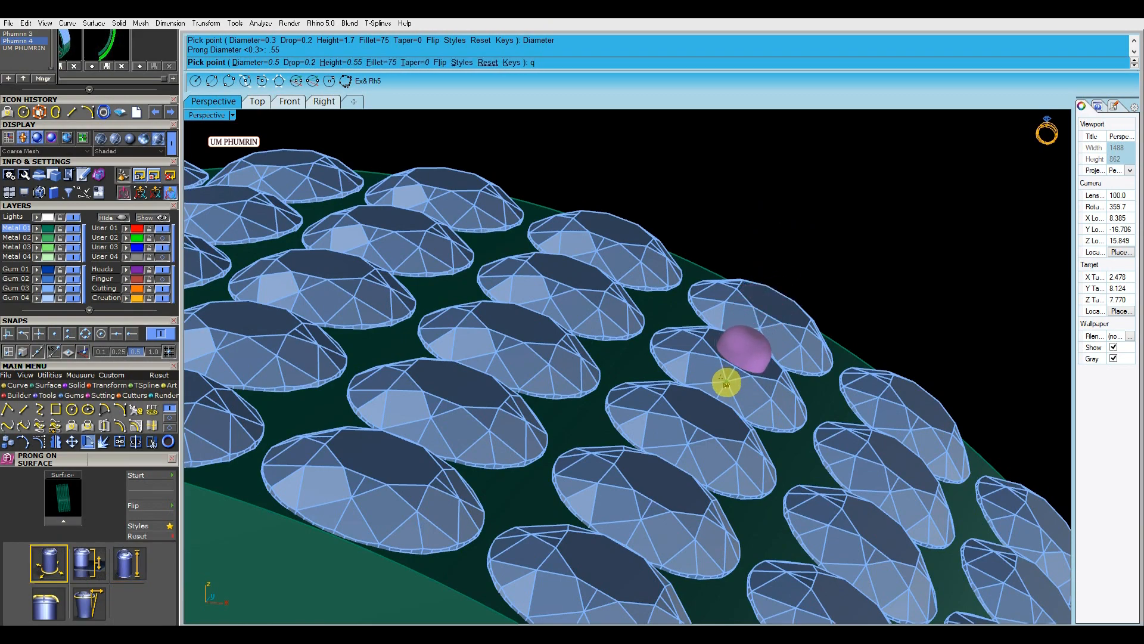
pyautogui.moveTo(732, 374); pyautogui.dragTo(766, 322, button='right')
pyautogui.scroll(-12, 858, 288)
pyautogui.scroll(5, 756, 268)
pyautogui.scroll(10, 757, 268)
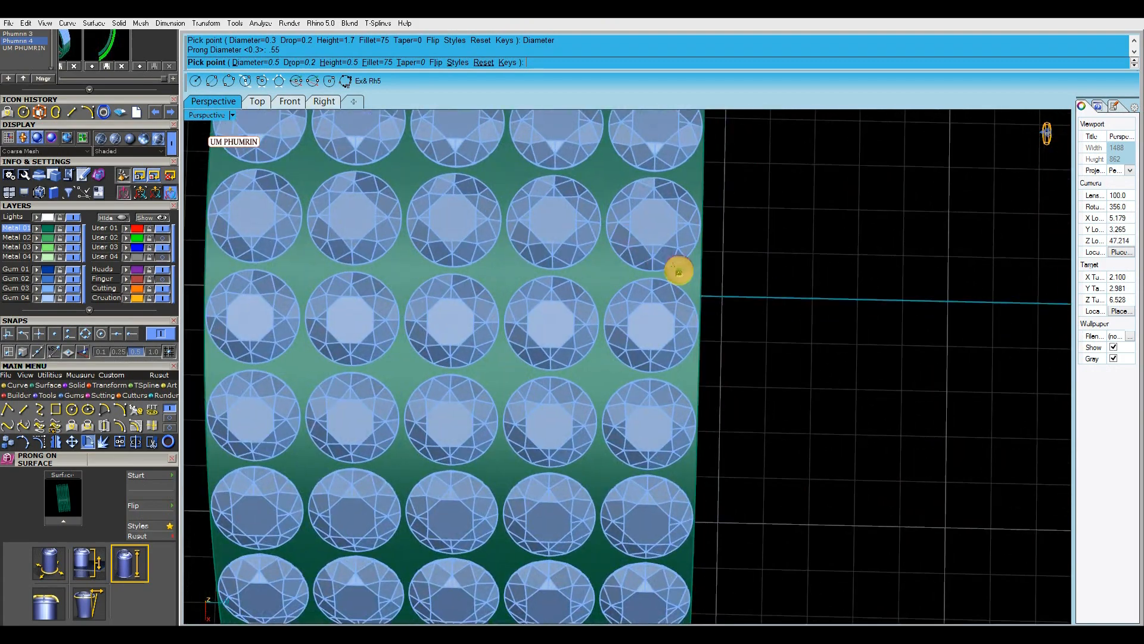
pyautogui.scroll(6, 692, 277)
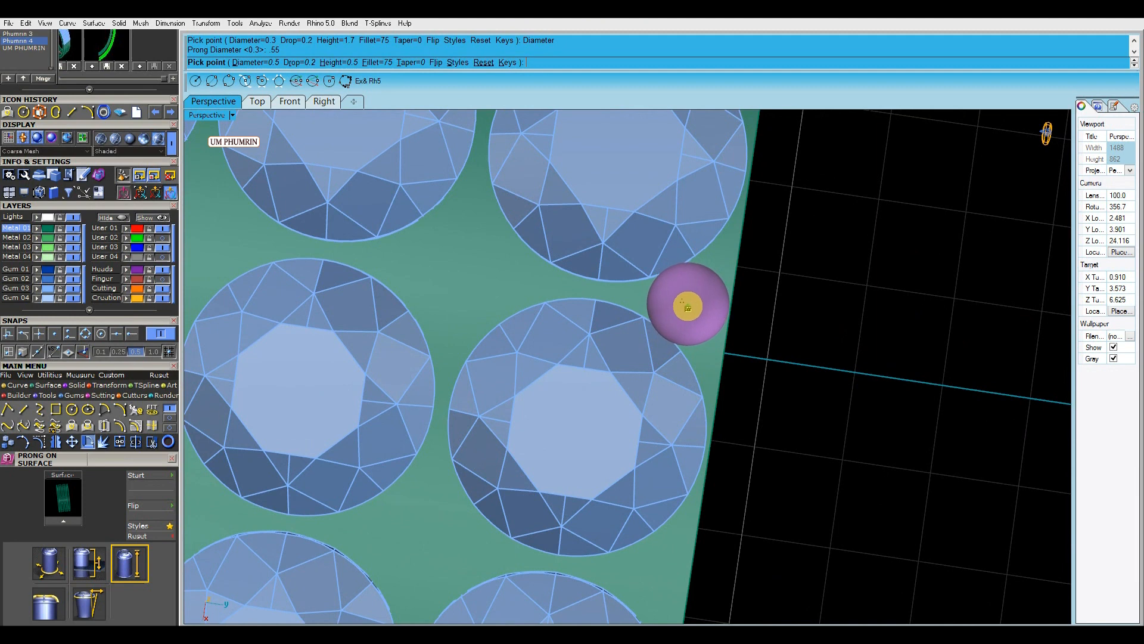
# Set the prong diameter to 0.45.
pyautogui.click(260, 63)
pyautogui.write('.4')
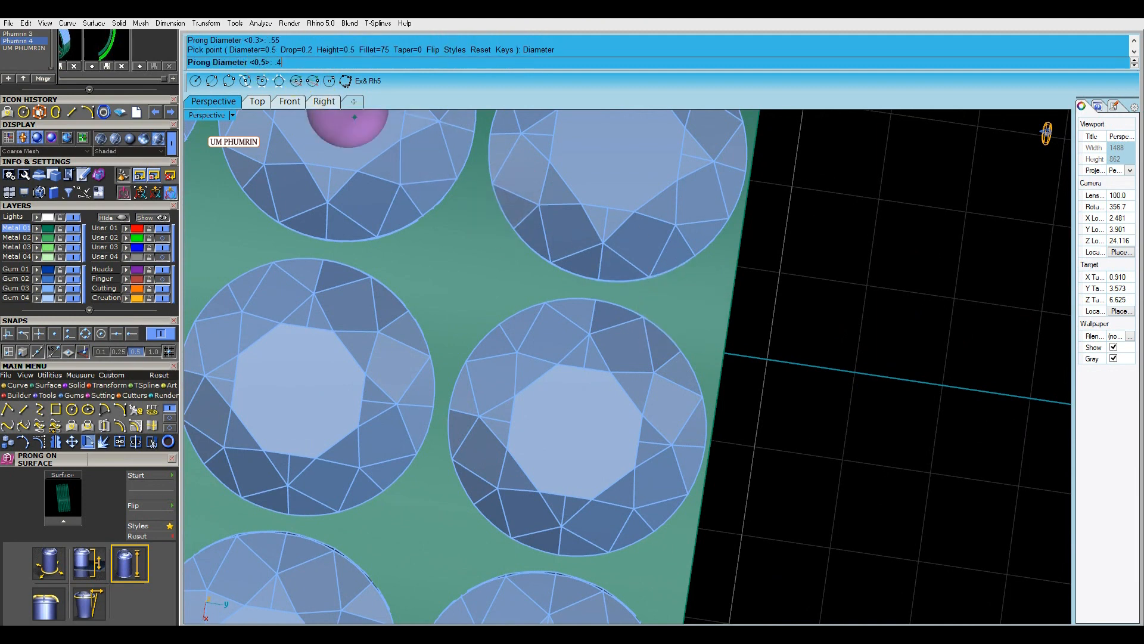
pyautogui.write('5')
pyautogui.press('Return')
# Place trial prongs between two gems at the ring's side edge, end the command and delete them.
pyautogui.keyDown('shift'); pyautogui.moveTo(690, 284); pyautogui.dragTo(680, 263, button='right'); pyautogui.keyUp('shift')
pyautogui.click(684, 275)
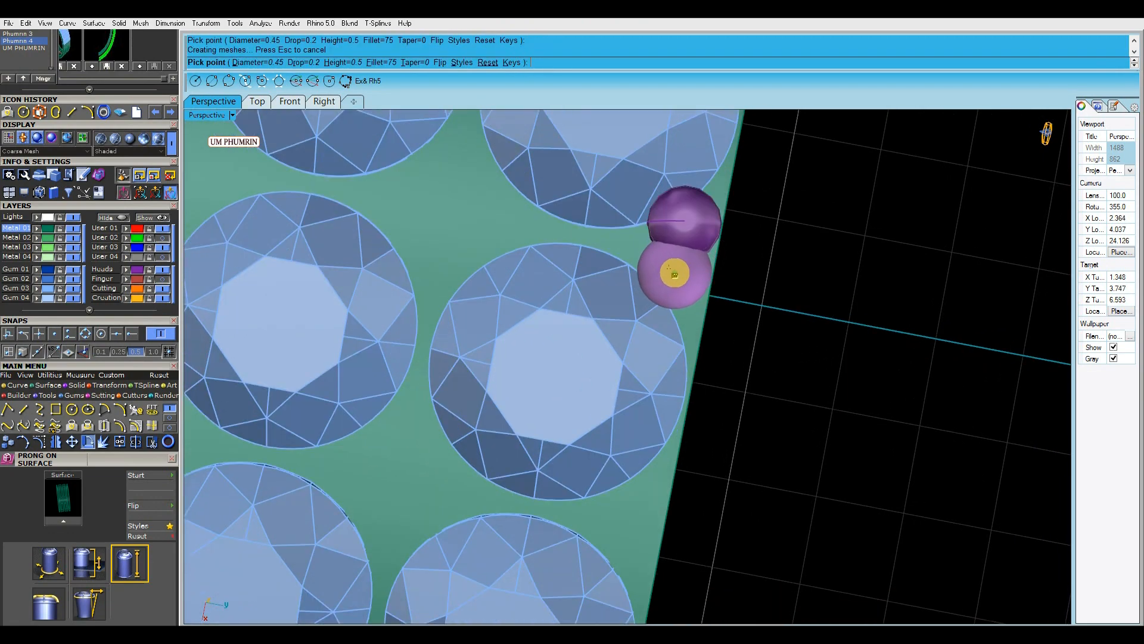
pyautogui.rightClick(674, 272)
pyautogui.click(677, 241)
pyautogui.press('Delete')
pyautogui.scroll(-6, 684, 255)
pyautogui.moveTo(707, 263); pyautogui.dragTo(727, 312, button='right')
pyautogui.write('E')
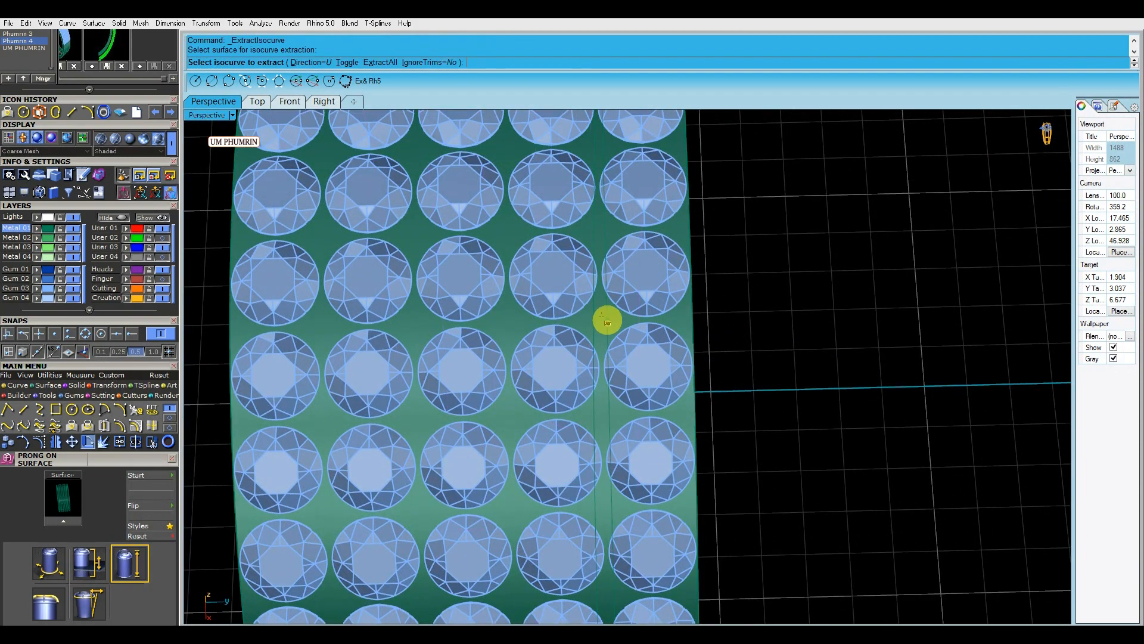
pyautogui.scroll(-5, 606, 320)
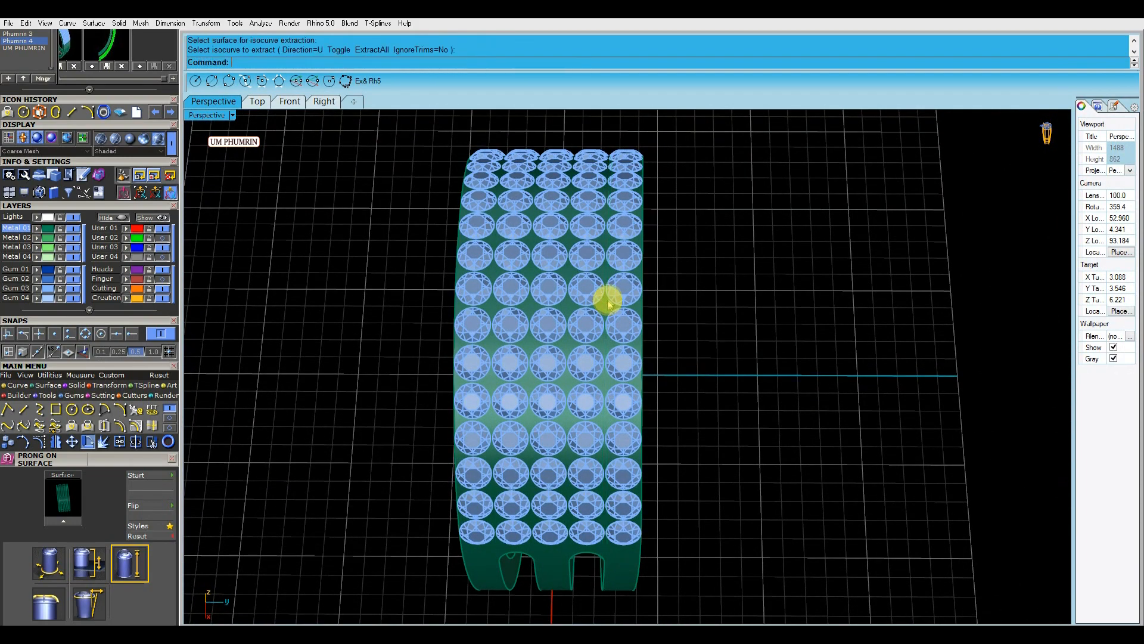
# Restart Prong on Surface on the ring's outer surface and place prongs in the top gap between edge gems.
pyautogui.scroll(5, 608, 304)
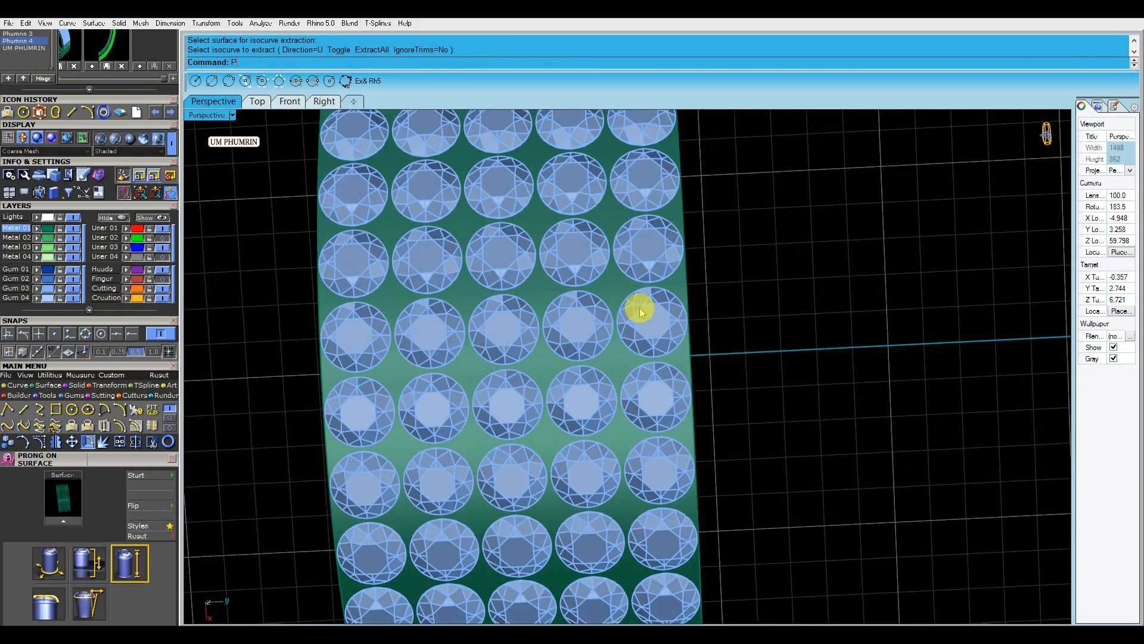
pyautogui.click(611, 284)
pyautogui.scroll(5, 620, 286)
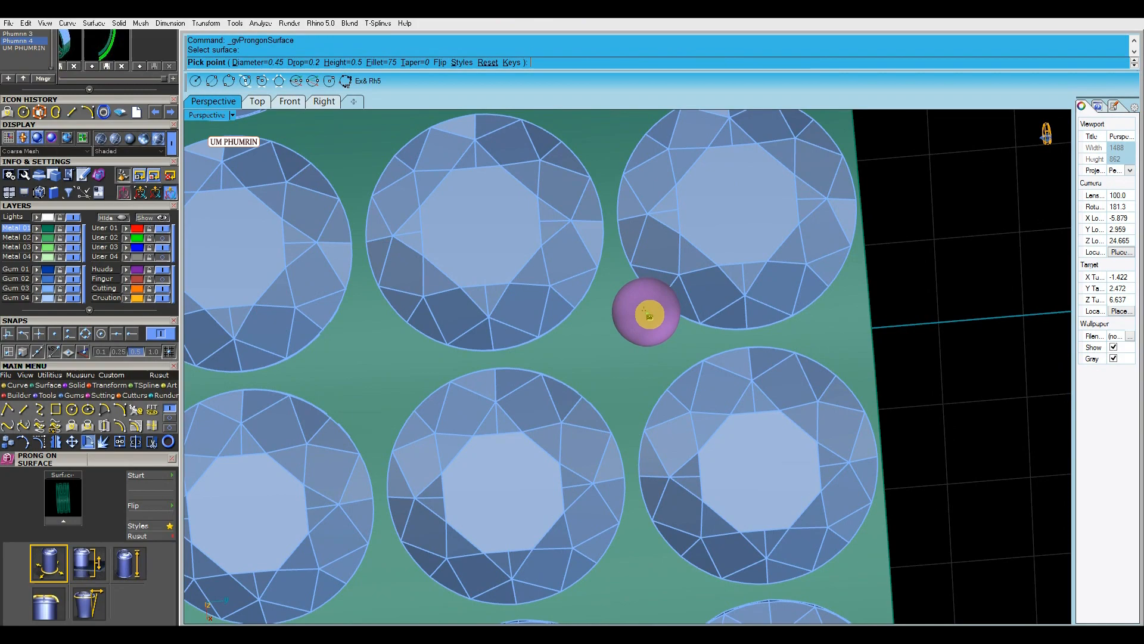
pyautogui.moveTo(649, 314); pyautogui.dragTo(647, 308, button='right')
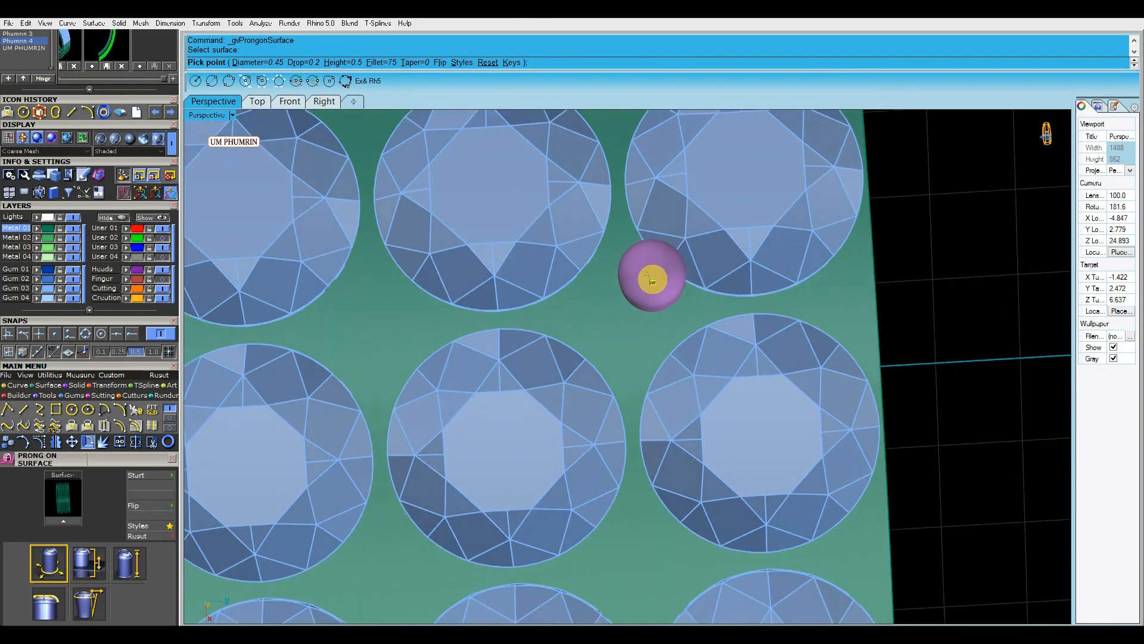
pyautogui.scroll(-8, 652, 281)
pyautogui.moveTo(651, 284); pyautogui.dragTo(592, 276, button='right')
pyautogui.scroll(12, 653, 296)
pyautogui.keyDown('shift'); pyautogui.moveTo(611, 328); pyautogui.dragTo(602, 288, button='right'); pyautogui.keyUp('shift')
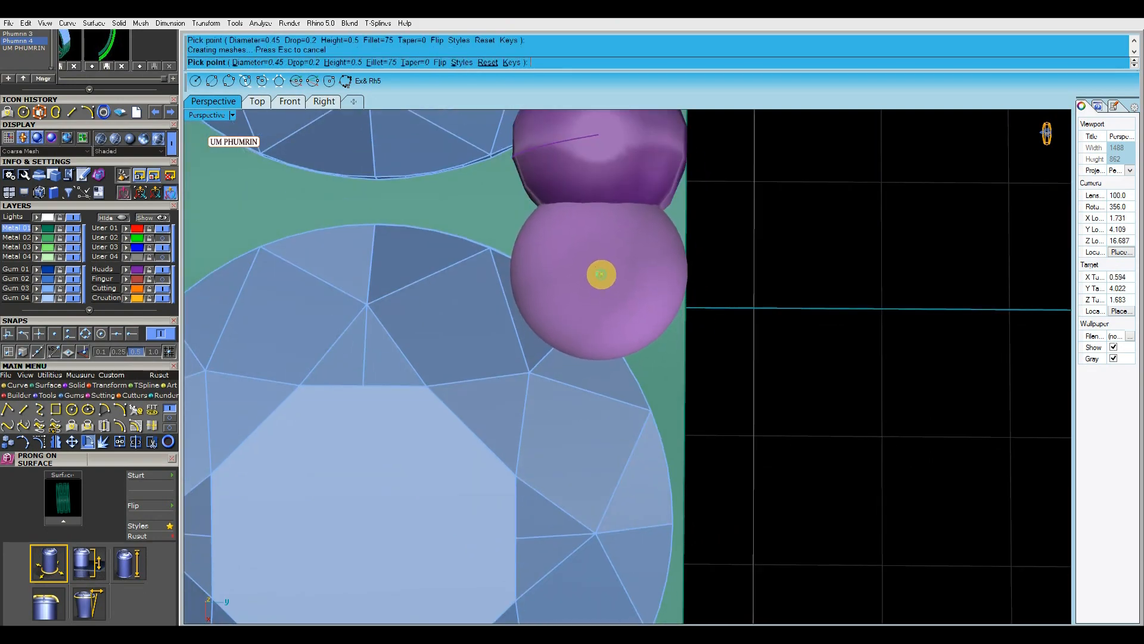
# Place paired 0.45 prongs along the side edge in each following gem gap, plus a single prong below the last gem.
pyautogui.scroll(-8, 601, 276)
pyautogui.scroll(4, 651, 302)
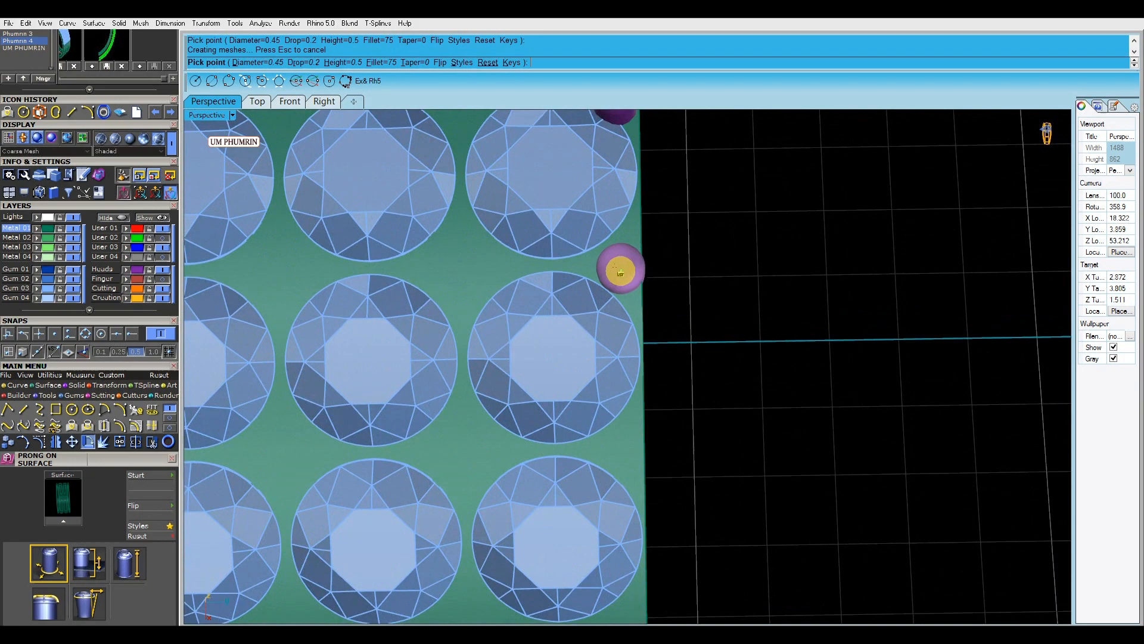
pyautogui.scroll(4, 621, 272)
pyautogui.click(618, 304)
pyautogui.keyDown('shift'); pyautogui.moveTo(619, 257); pyautogui.dragTo(619, 288, button='right'); pyautogui.keyUp('shift')
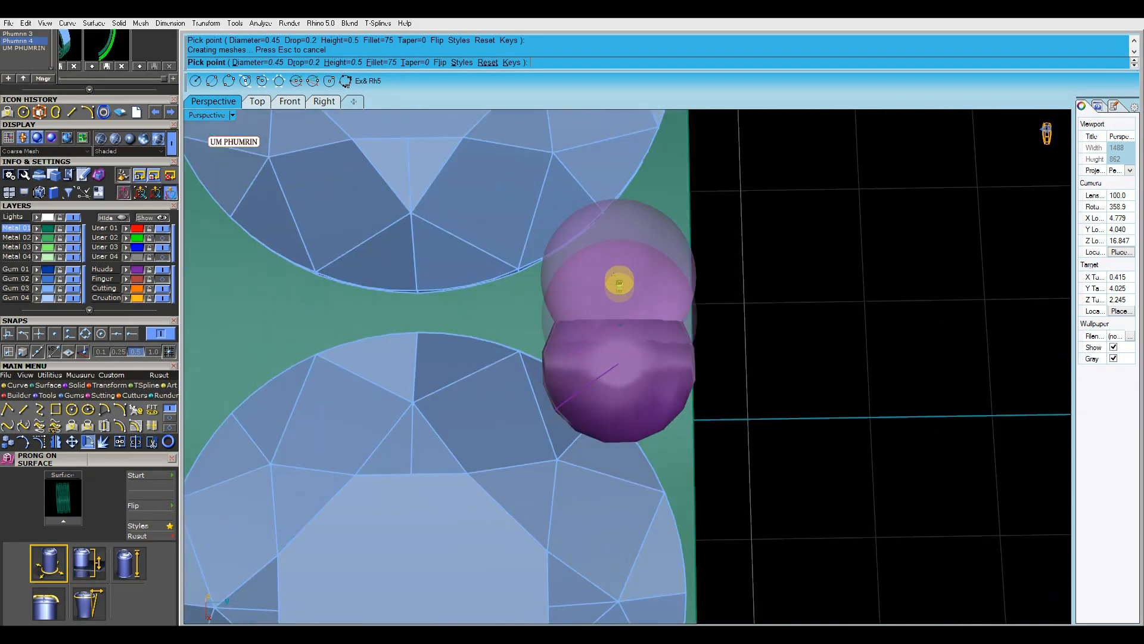
pyautogui.scroll(-6, 619, 280)
pyautogui.scroll(4, 621, 280)
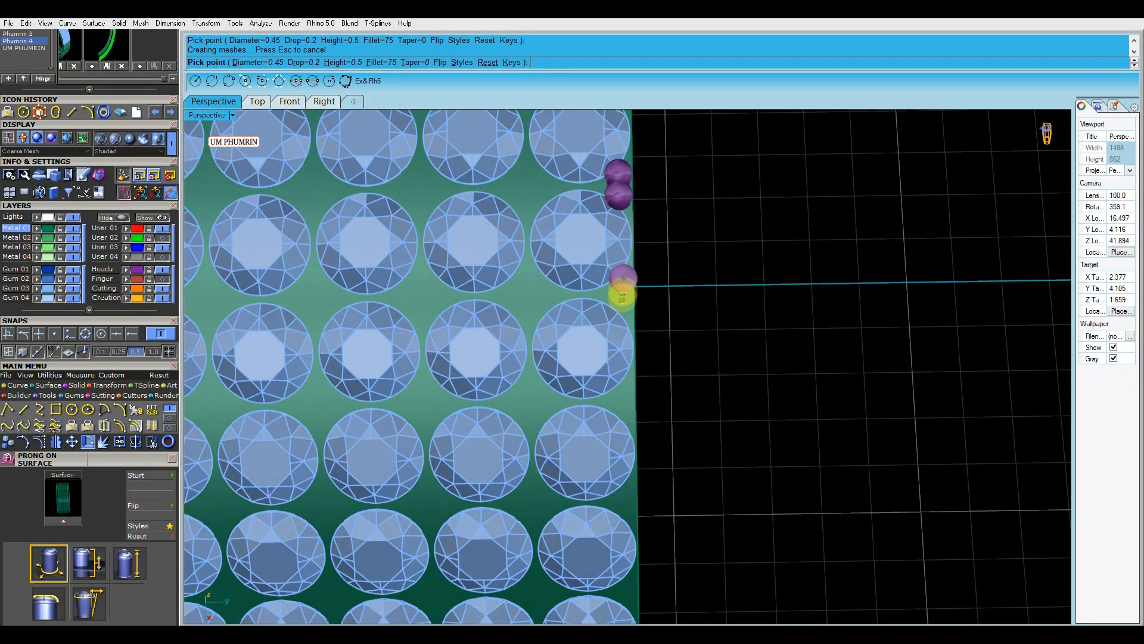
pyautogui.scroll(3, 624, 278)
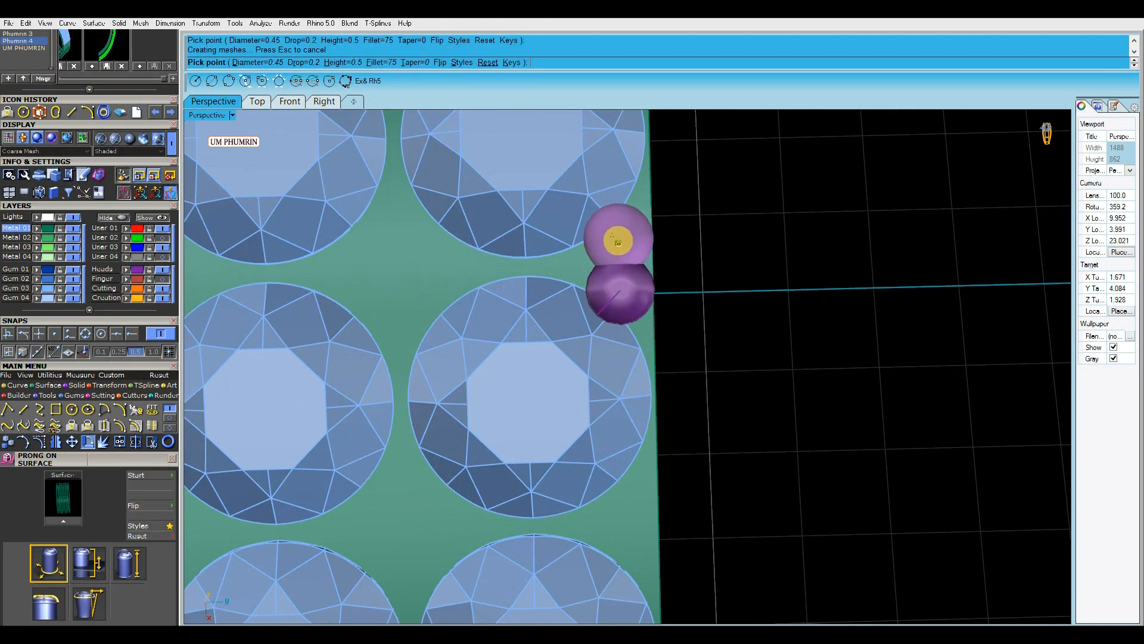
pyautogui.scroll(-5, 618, 241)
pyautogui.scroll(5, 618, 251)
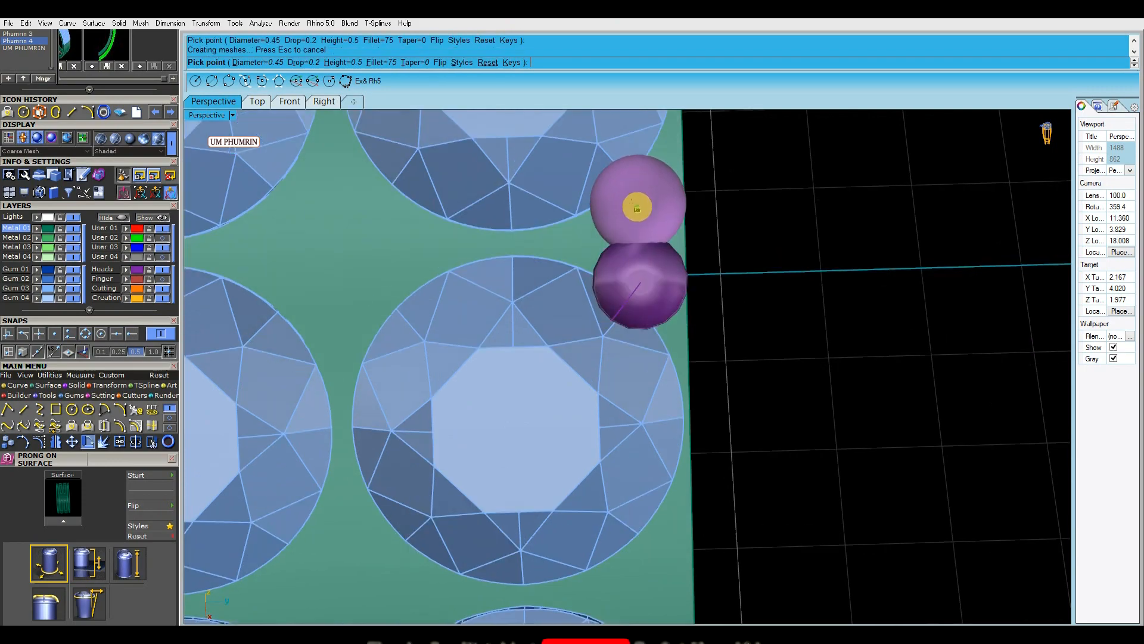
pyautogui.scroll(-3, 637, 215)
pyautogui.scroll(3, 636, 226)
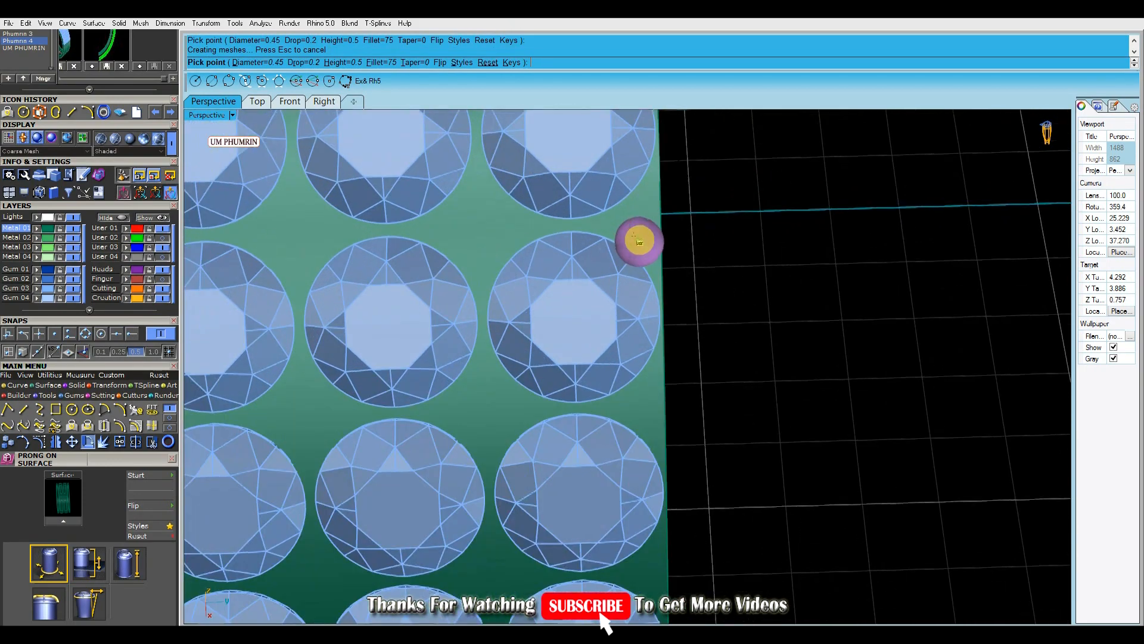
pyautogui.scroll(3, 636, 233)
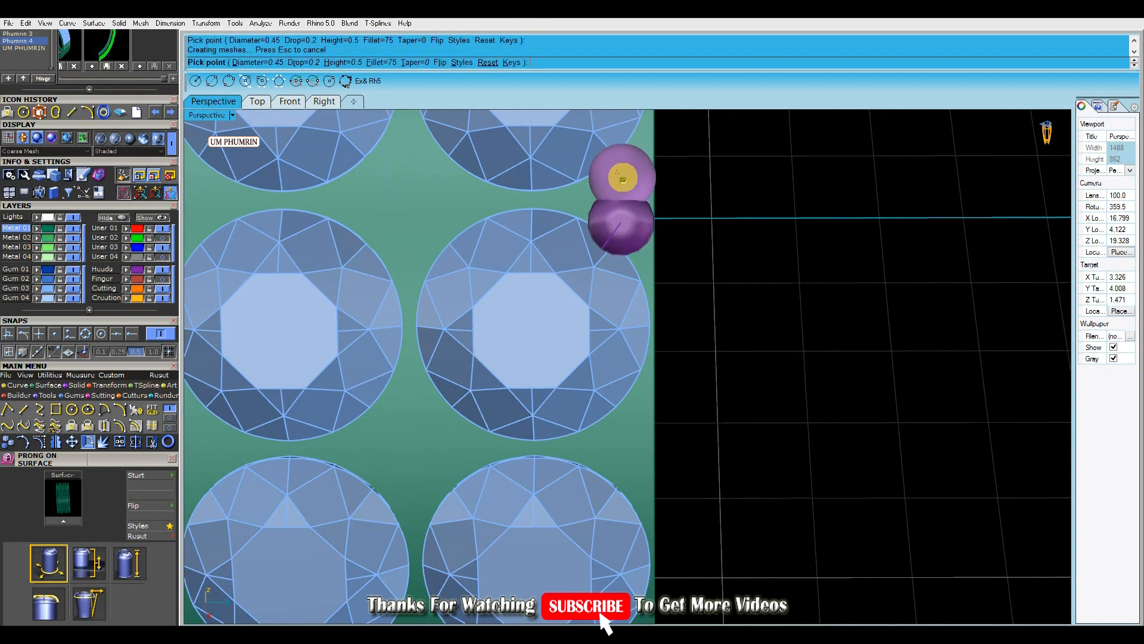
pyautogui.scroll(-3, 621, 174)
pyautogui.scroll(4, 628, 258)
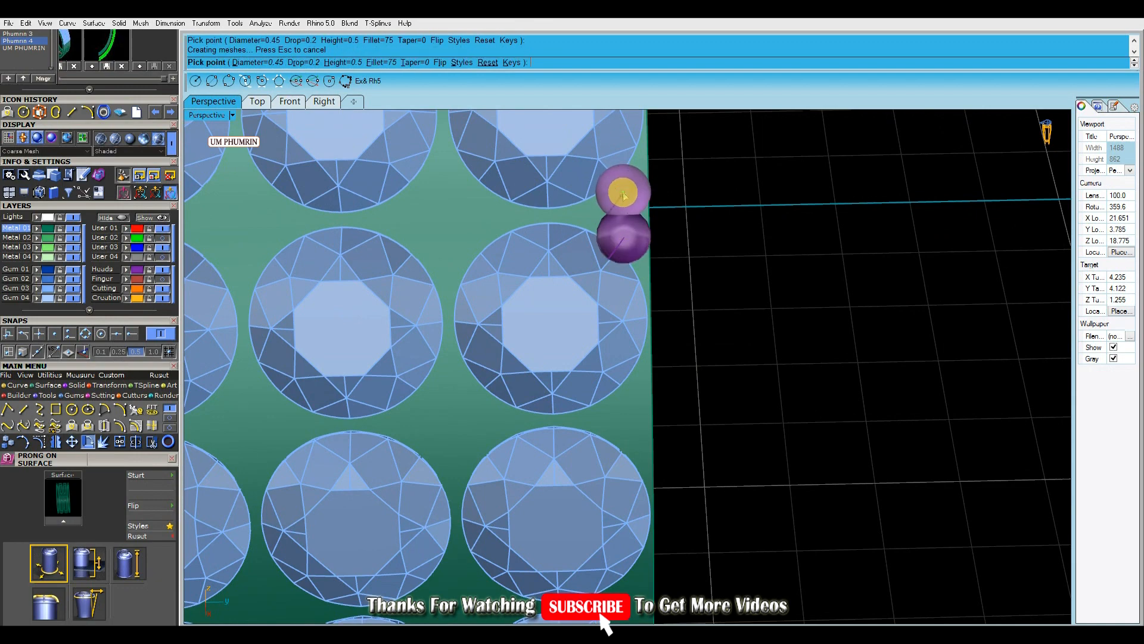
pyautogui.scroll(-3, 620, 230)
pyautogui.scroll(4, 623, 235)
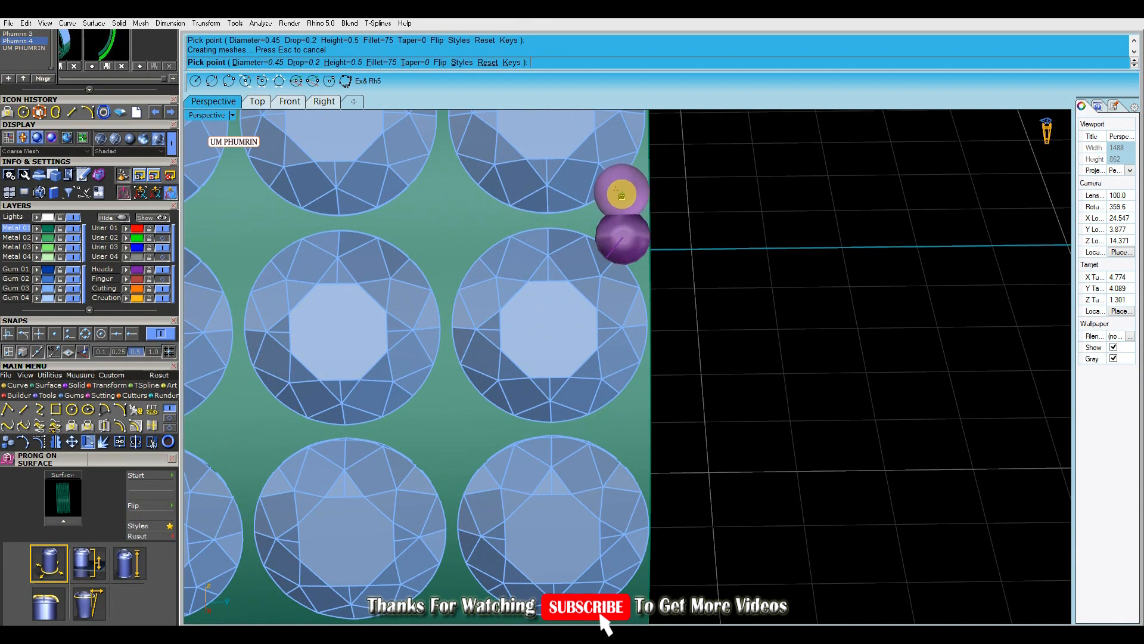
pyautogui.scroll(-3, 620, 214)
pyautogui.scroll(4, 621, 237)
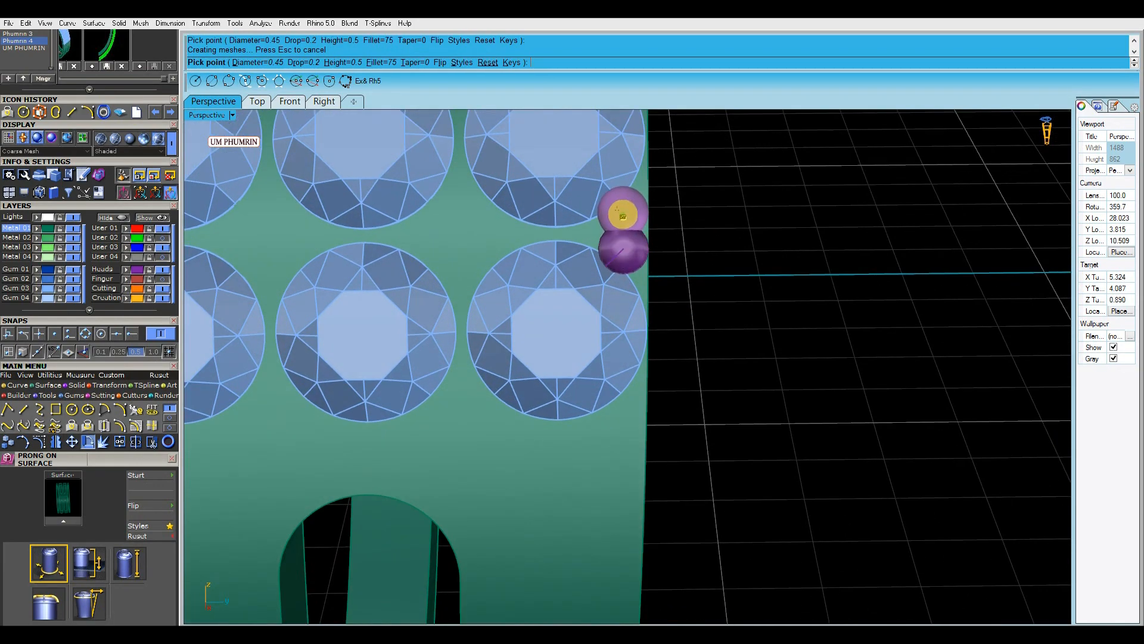
pyautogui.scroll(-3, 624, 213)
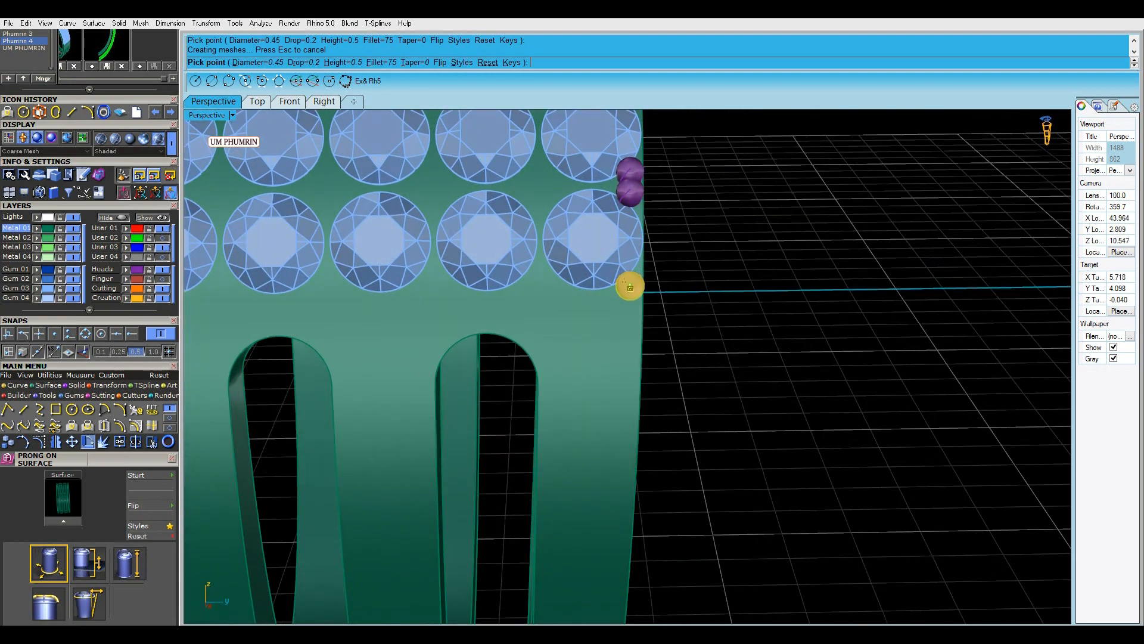
pyautogui.rightClick(630, 289)
# Mirror a copy of the edge prongs to the inner side of the outermost gem column, about a line through its gems.
pyautogui.scroll(-12, 632, 289)
pyautogui.moveTo(645, 321); pyautogui.dragTo(661, 411, button='right')
pyautogui.write('Mm')
pyautogui.press('Return')
pyautogui.moveTo(638, 321); pyautogui.dragTo(697, 320, button='right')
pyautogui.click(54, 333)
pyautogui.click(633, 365)
pyautogui.click(657, 516)
# Nudge the single inner prong below the last gem of the outermost gem column.
pyautogui.scroll(10, 637, 387)
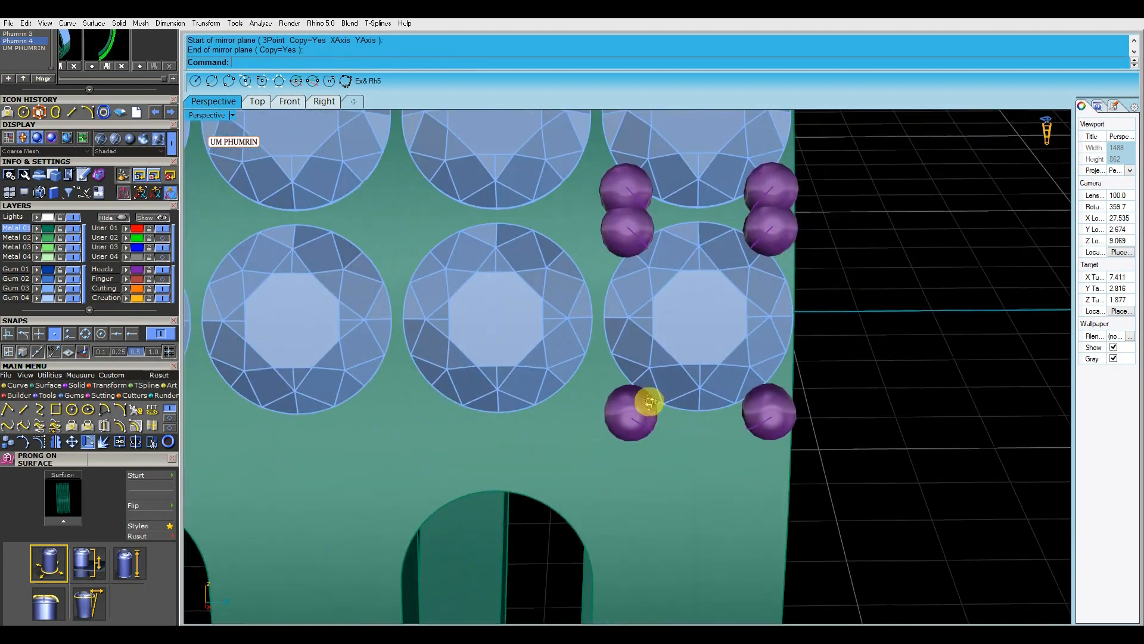
pyautogui.scroll(-1, 650, 402)
pyautogui.click(658, 372)
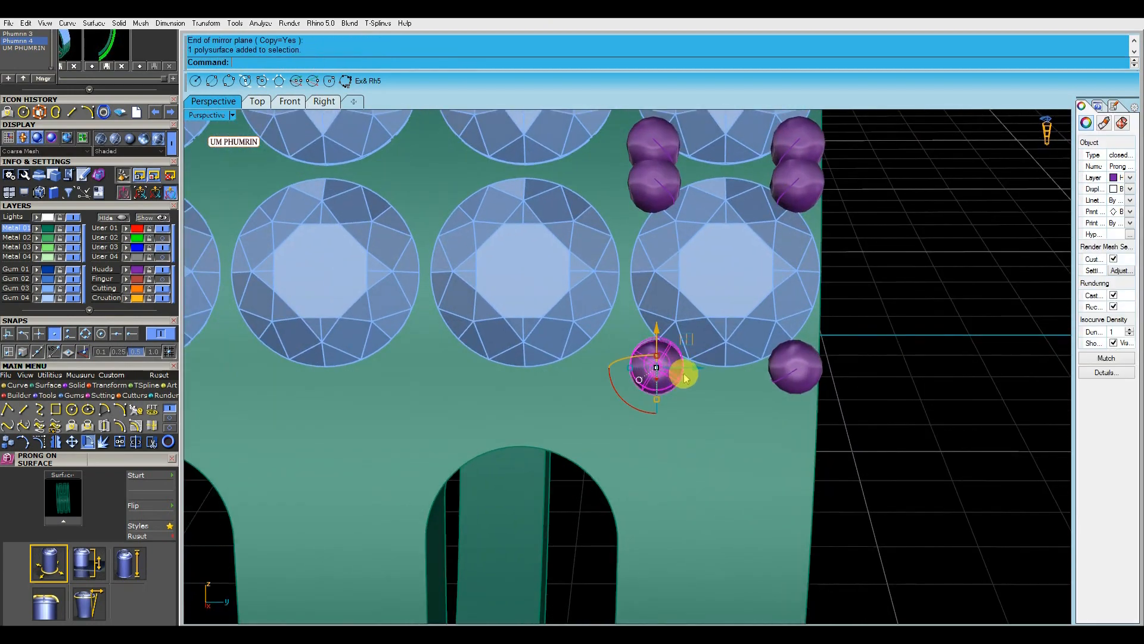
pyautogui.press('Escape')
pyautogui.scroll(-10, 775, 387)
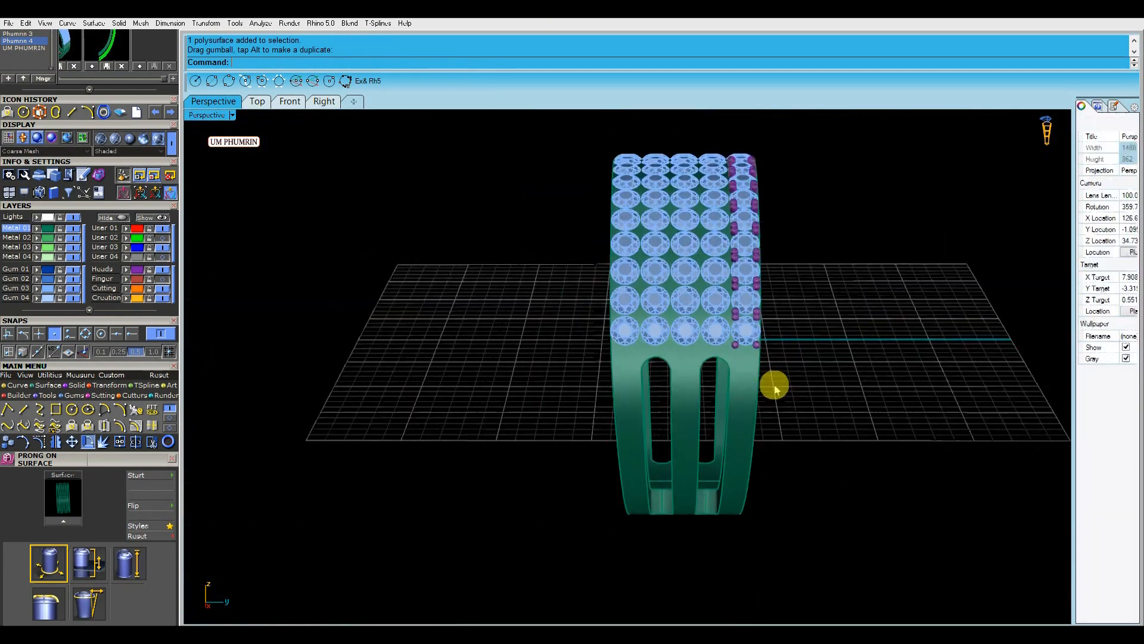
# Group the prongs that run along the ring's outer side edge.
pyautogui.click(137, 269)
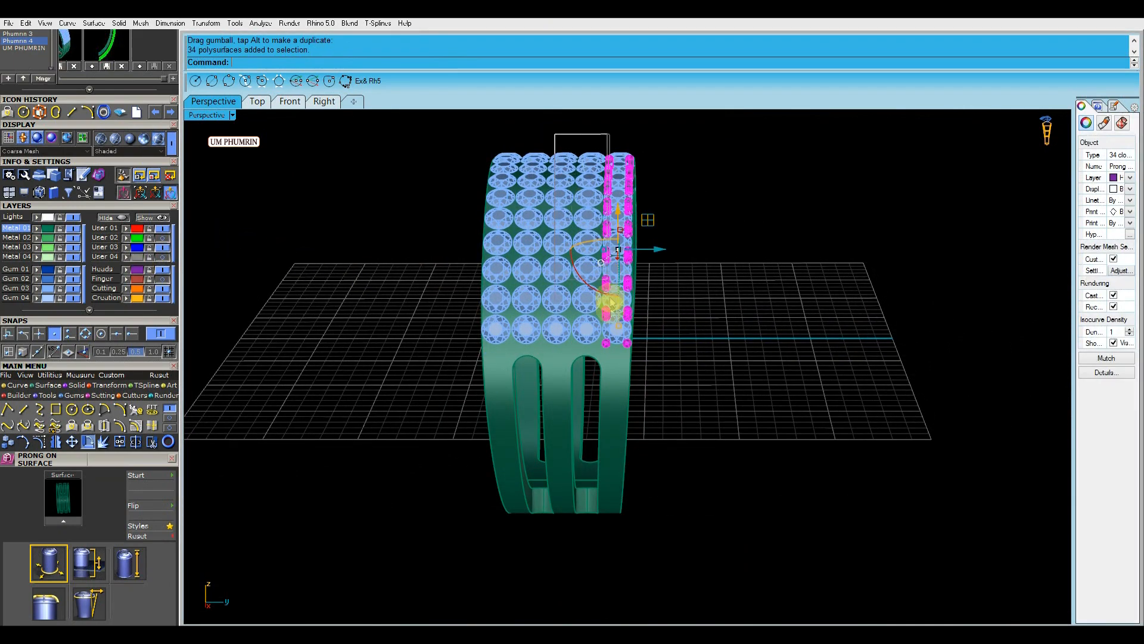
pyautogui.moveTo(631, 324); pyautogui.dragTo(644, 337, button='right')
pyautogui.write('g')
pyautogui.press('Return')
pyautogui.press('Delete')
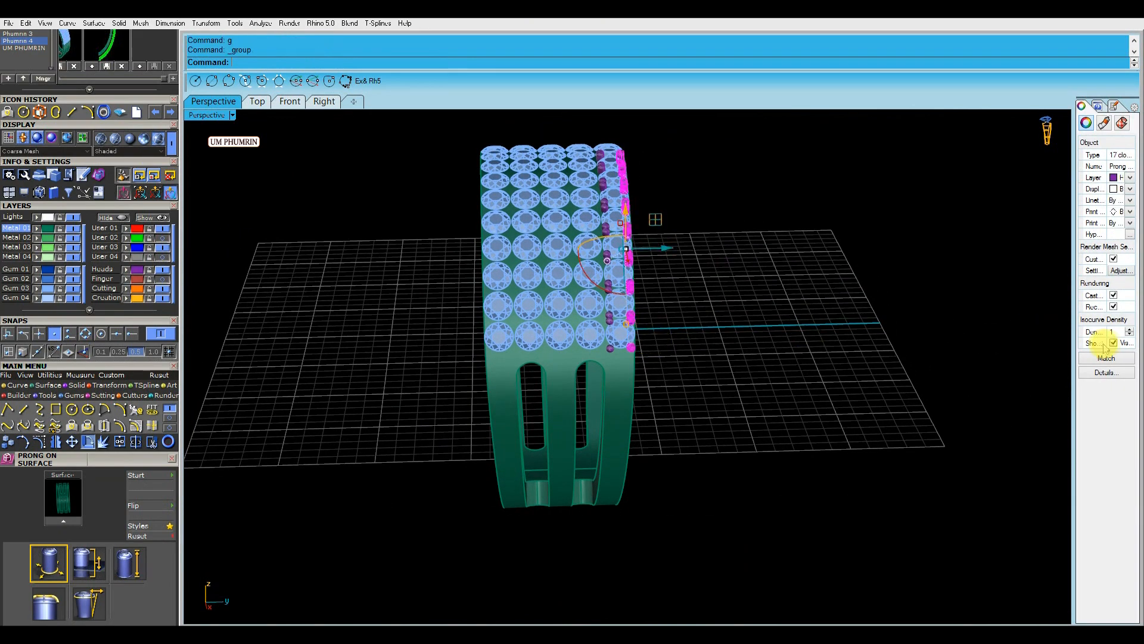
# Turn off the isocurves of the grouped edge prongs and assign them to the Metal 01 layer.
pyautogui.press('Escape')
pyautogui.scroll(4, 619, 268)
pyautogui.click(628, 253)
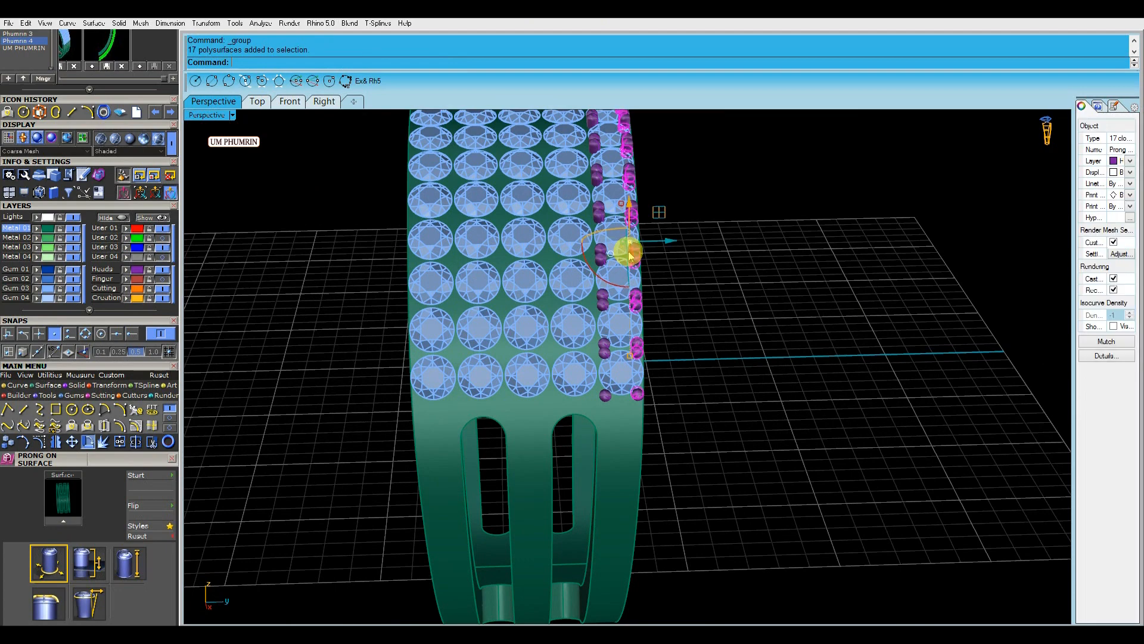
pyautogui.click(37, 228)
# Select the remaining prongs on the inner side of the outermost gem column and group them.
pyautogui.click(138, 268)
pyautogui.scroll(-4, 596, 292)
pyautogui.moveTo(603, 325); pyautogui.dragTo(643, 367, button='right')
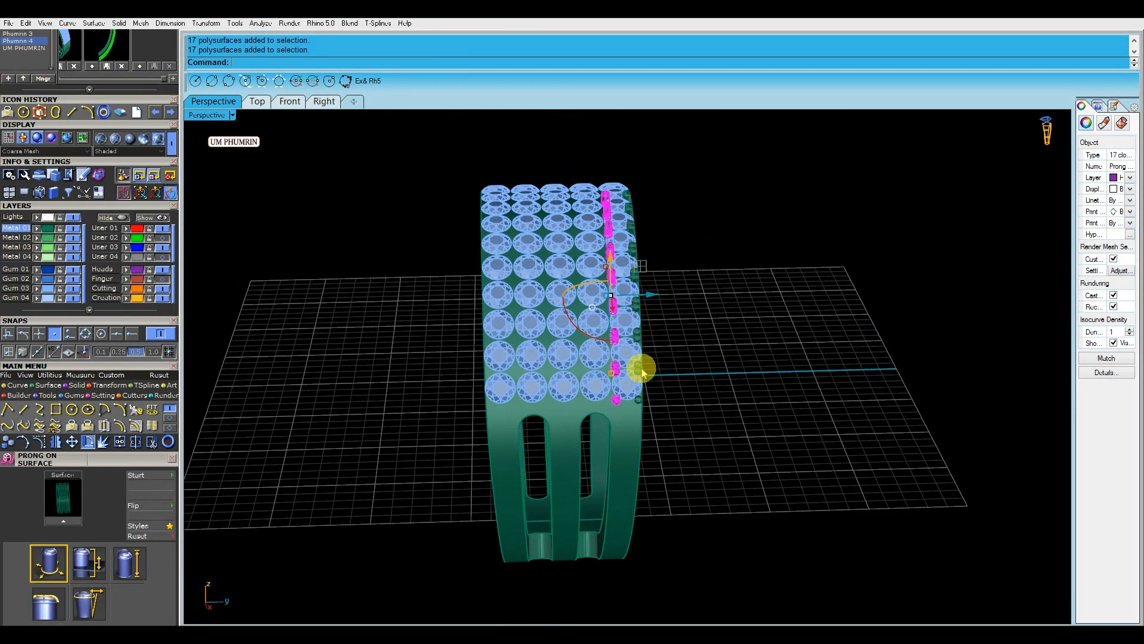
pyautogui.write('m')
pyautogui.press('Return')
pyautogui.press('Escape')
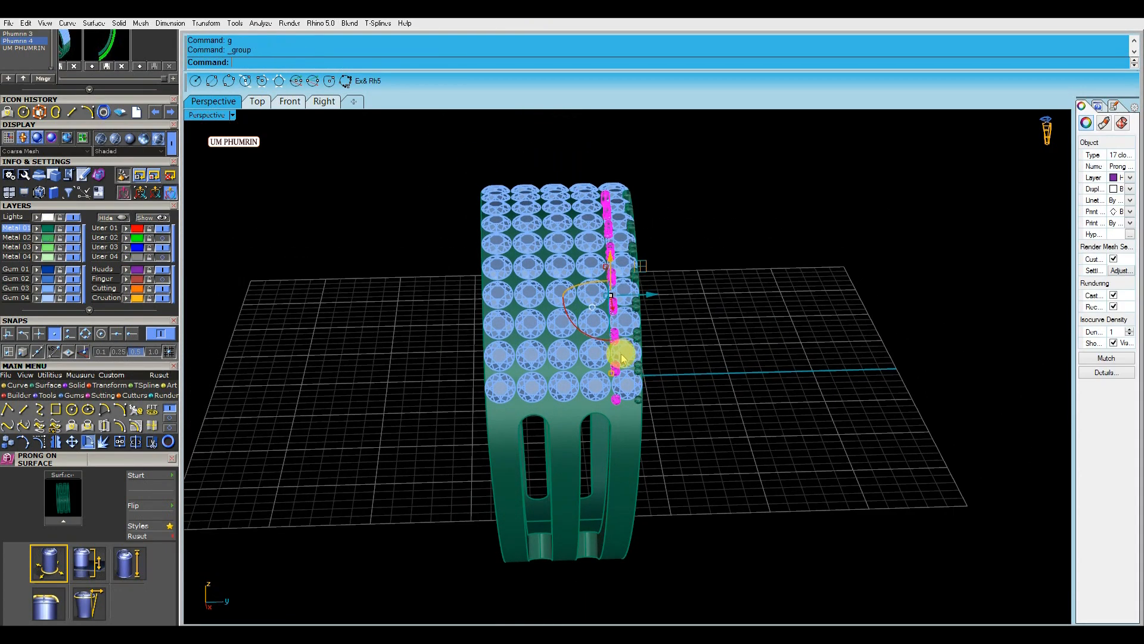
# Mirror a copy of the grouped inner prong row about a line through the neighbouring gem column's centres.
pyautogui.scroll(5, 620, 356)
pyautogui.scroll(5, 594, 377)
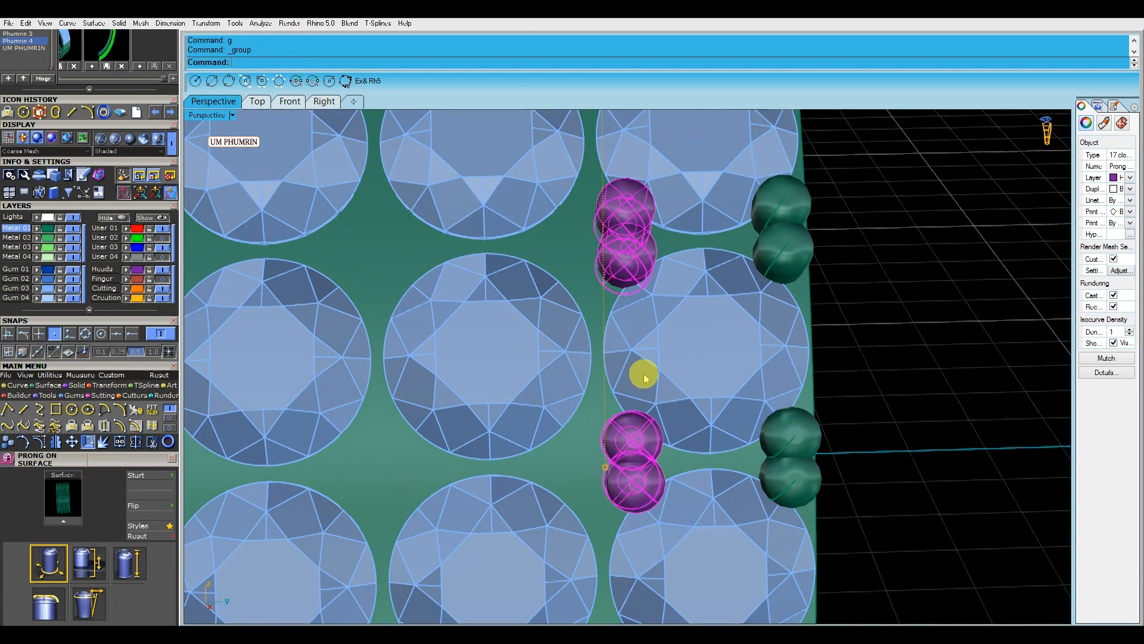
pyautogui.scroll(-8, 645, 376)
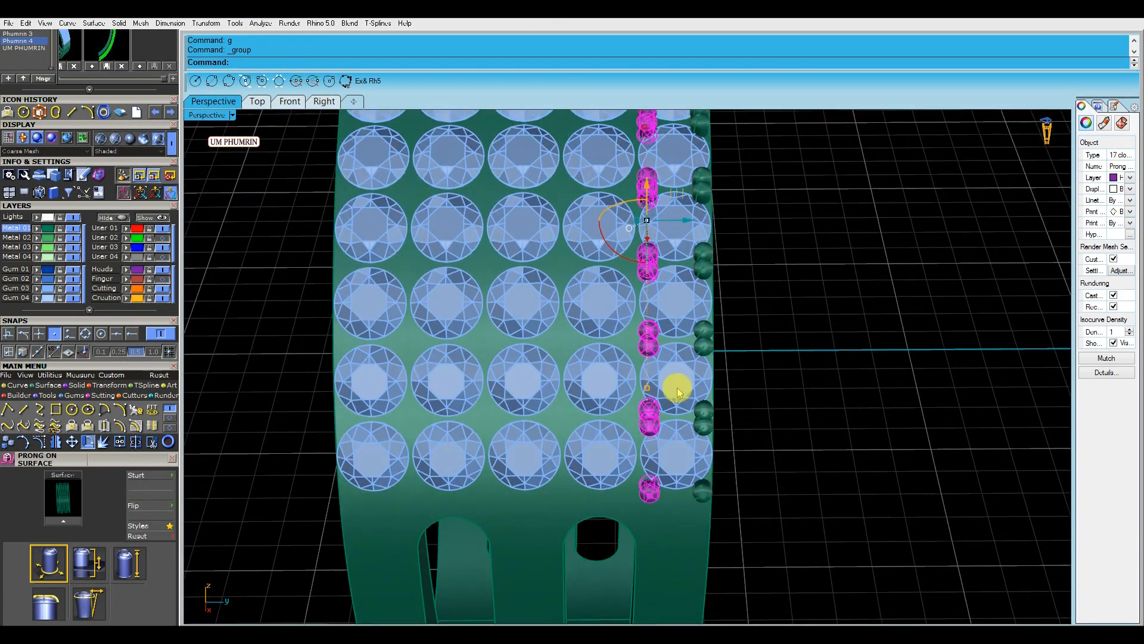
pyautogui.click(598, 383)
pyautogui.click(608, 501)
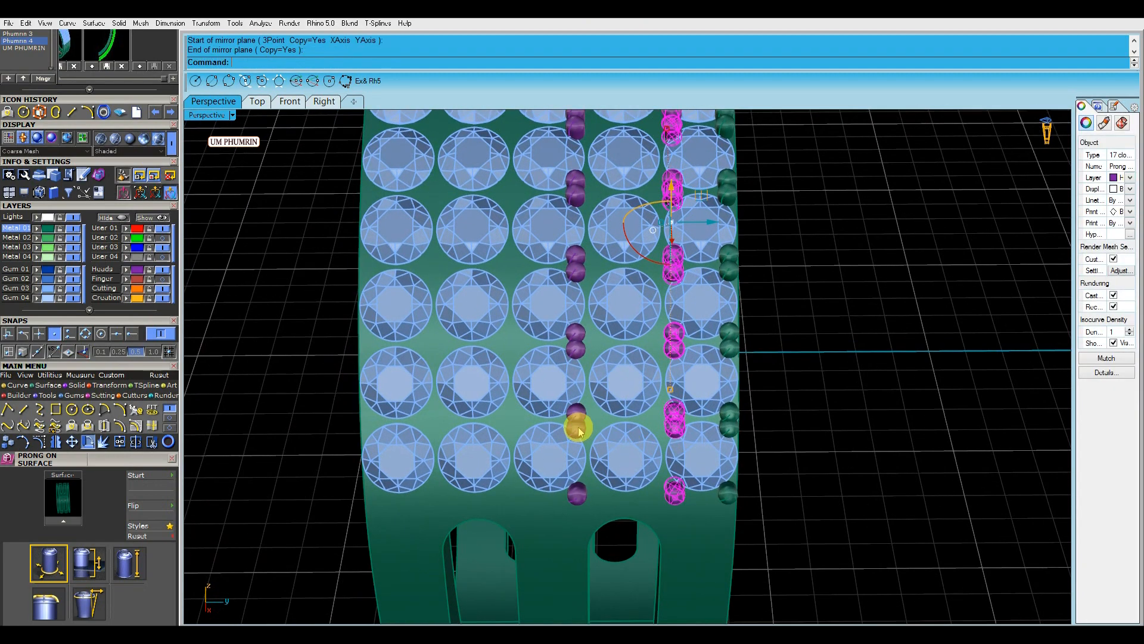
# Duplicate the mirrored prong row sideways within the gap beside the centre gem column, and nudge the copy against the neighbouring gems.
pyautogui.scroll(3, 620, 420)
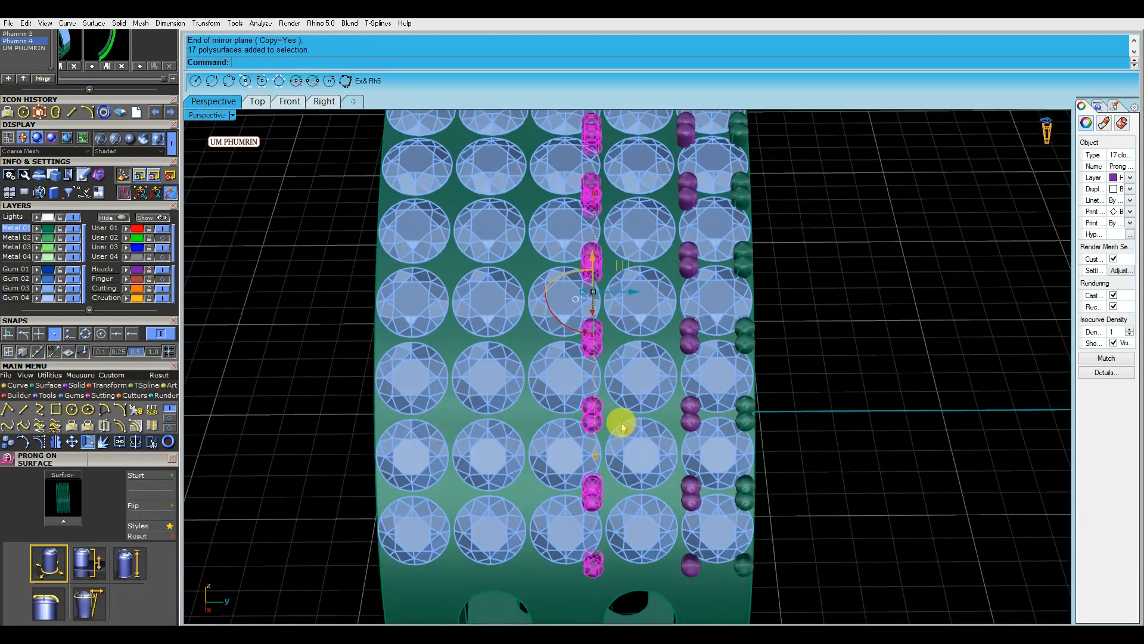
pyautogui.moveTo(624, 289); pyautogui.dragTo(644, 289)
pyautogui.click(838, 335)
pyautogui.scroll(5, 636, 357)
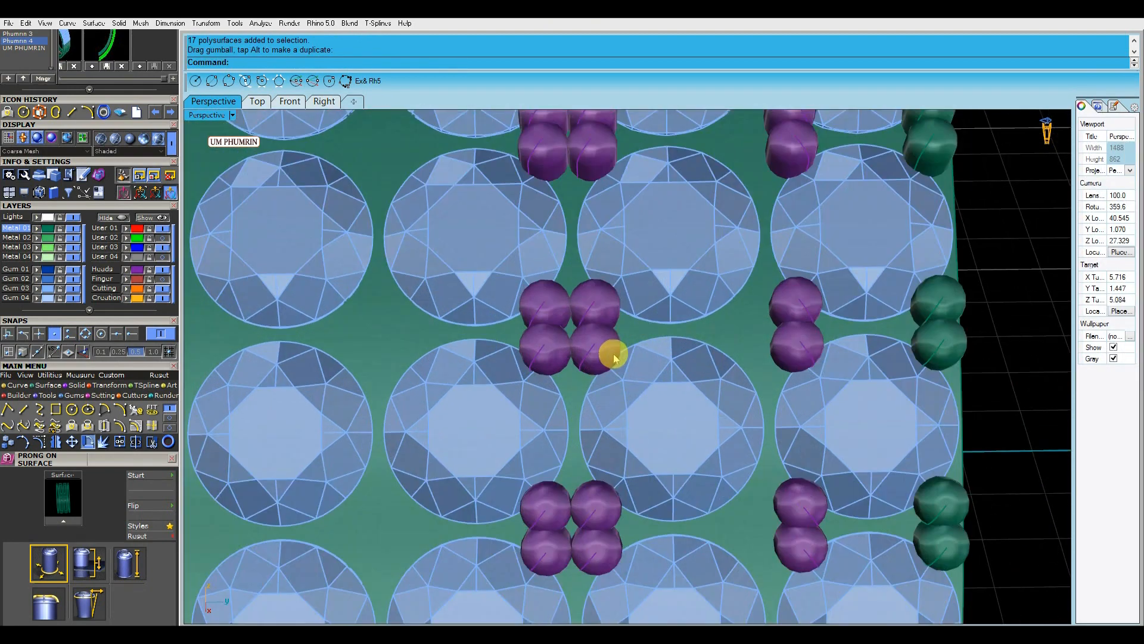
pyautogui.click(614, 356)
pyautogui.moveTo(633, 219); pyautogui.dragTo(635, 219)
# Mirror a copy of the duplicated prong row about the second-outermost gem column's centre line, completing four-prong clusters in the next gap.
pyautogui.scroll(-5, 663, 354)
pyautogui.click(655, 368)
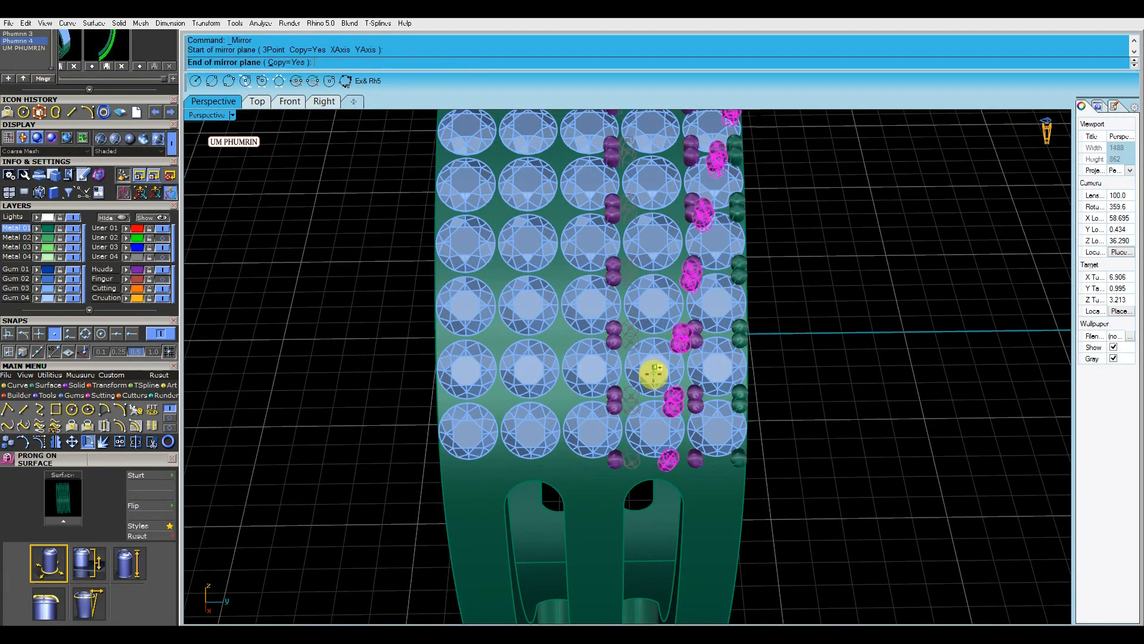
pyautogui.click(660, 511)
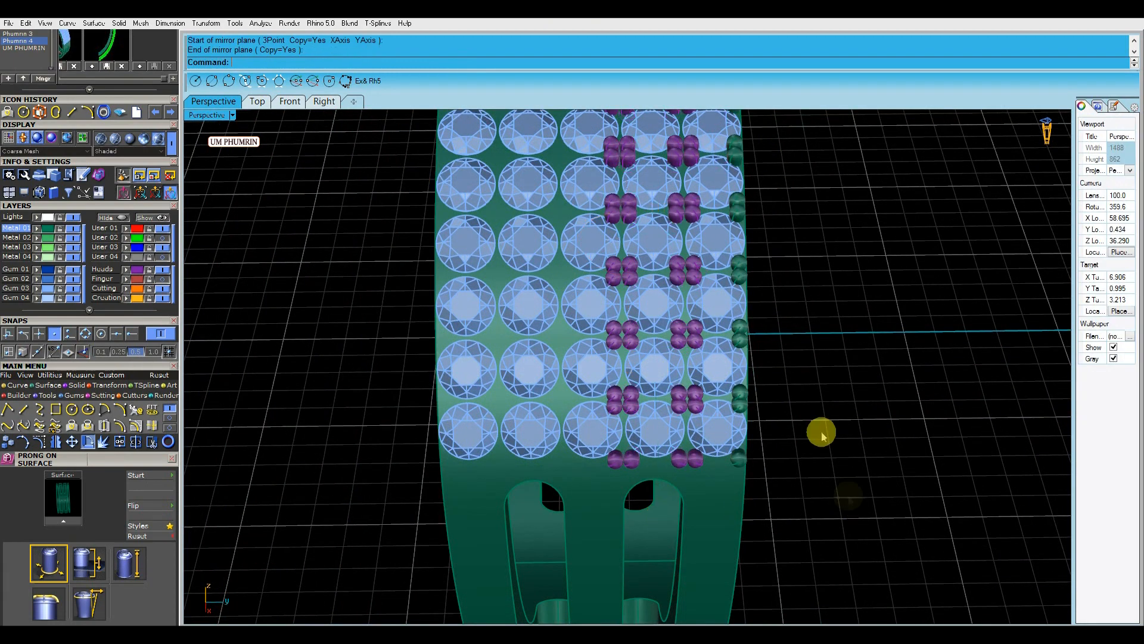
# Mirror copies of all five prong rows about the X axis, and assign the remaining prongs to the Metal 01 layer.
pyautogui.scroll(-5, 822, 431)
pyautogui.click(674, 384)
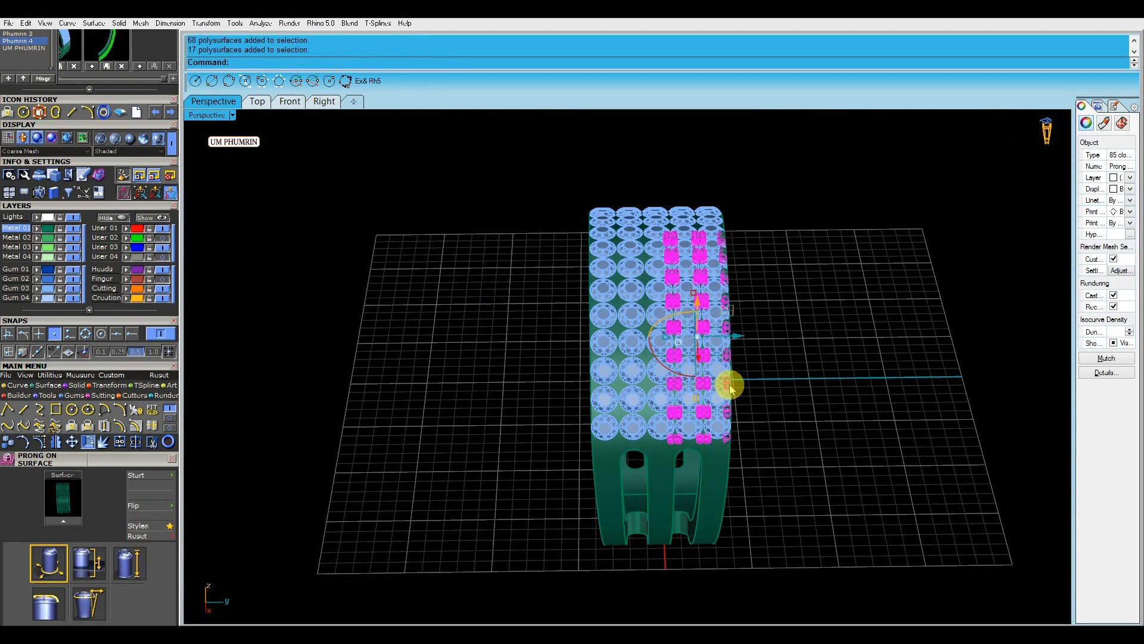
pyautogui.press('Escape')
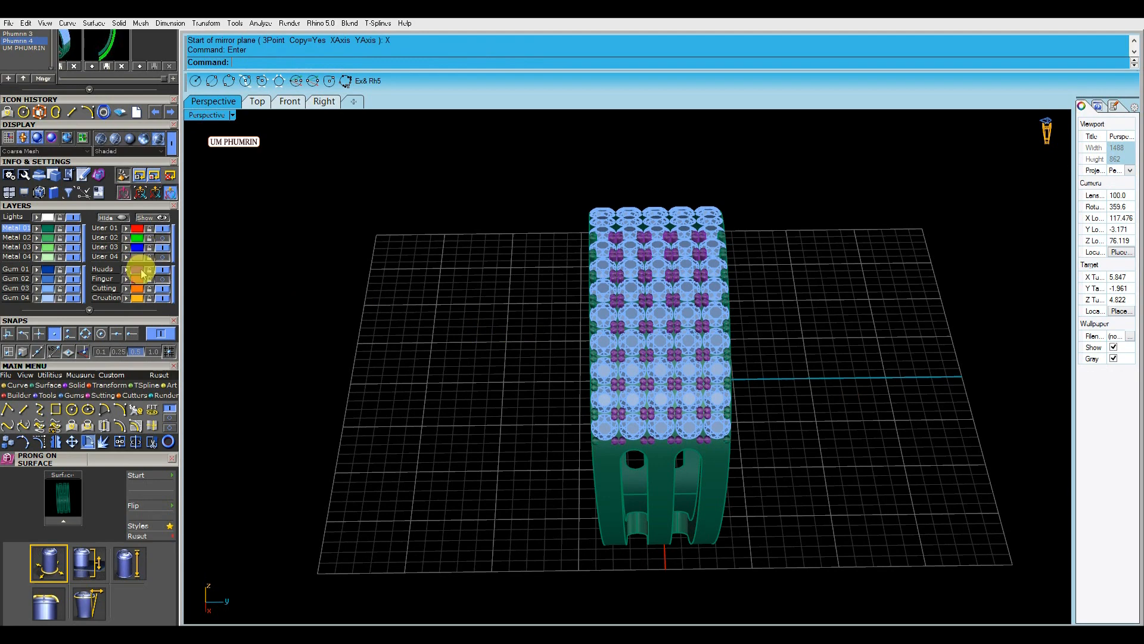
pyautogui.click(141, 271)
# Select the prong rows across the full width of the ring and turn off their isocurves.
pyautogui.moveTo(512, 322); pyautogui.dragTo(606, 294, button='right')
pyautogui.click(606, 298)
pyautogui.scroll(4, 545, 273)
pyautogui.click(544, 289)
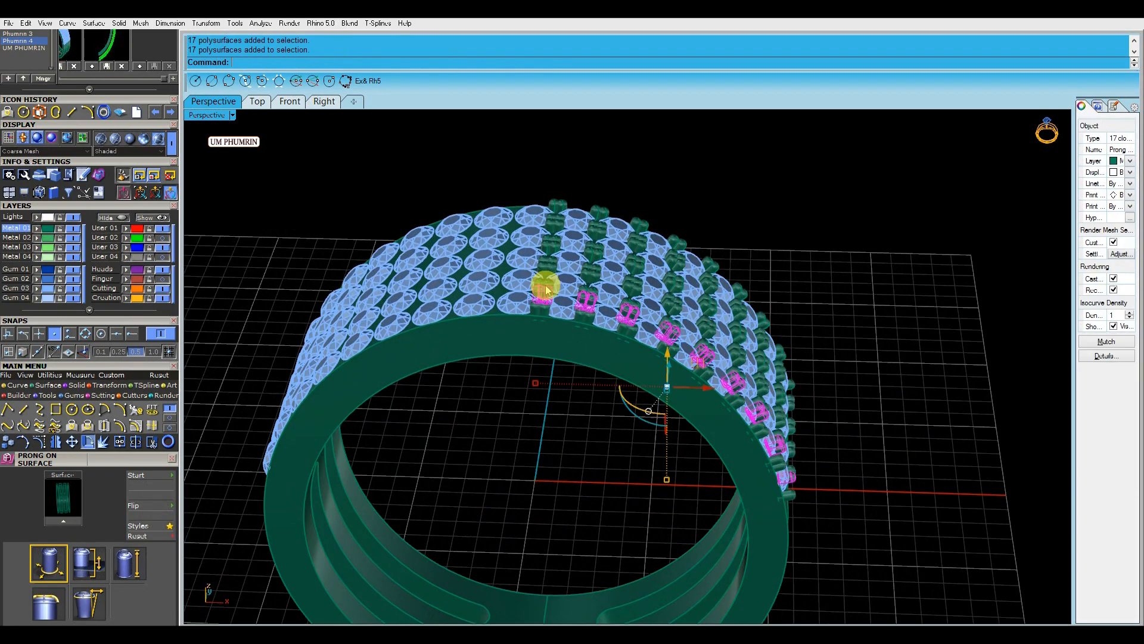
pyautogui.keyDown('shift'); pyautogui.click(547, 268); pyautogui.keyUp('shift')
pyautogui.click(550, 250)
pyautogui.keyDown('shift'); pyautogui.click(555, 226); pyautogui.keyUp('shift')
pyautogui.keyDown('shift'); pyautogui.click(558, 210); pyautogui.keyUp('shift')
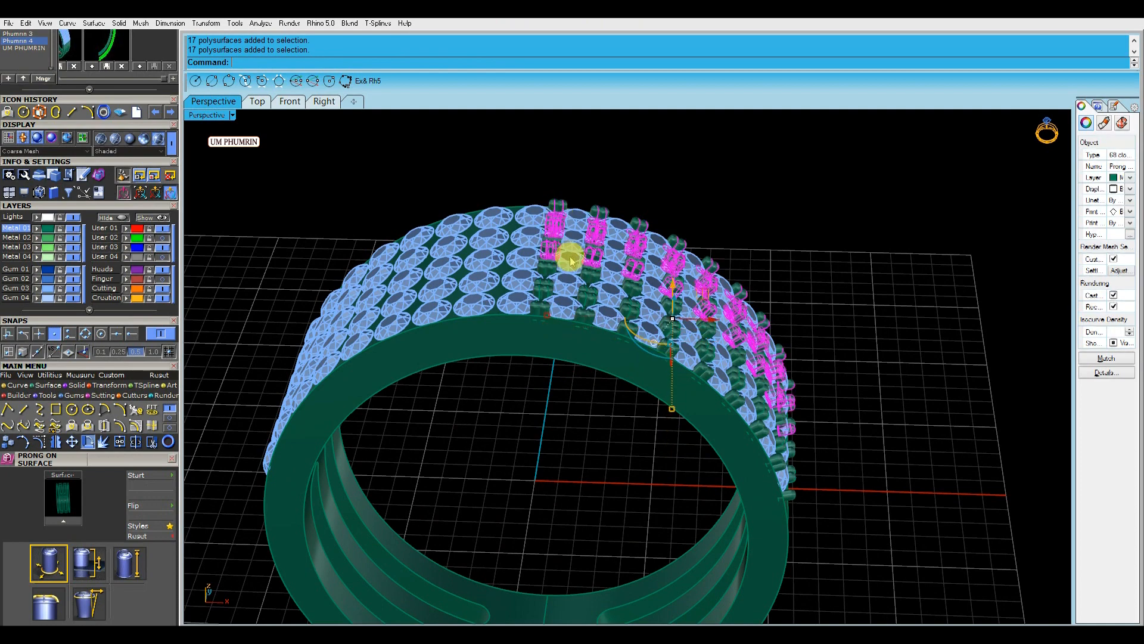
pyautogui.moveTo(567, 250); pyautogui.dragTo(557, 316, button='right')
pyautogui.keyDown('shift'); pyautogui.click(544, 325); pyautogui.keyUp('shift')
pyautogui.keyDown('shift'); pyautogui.click(544, 269); pyautogui.keyUp('shift')
pyautogui.keyDown('shift'); pyautogui.click(543, 372); pyautogui.keyUp('shift')
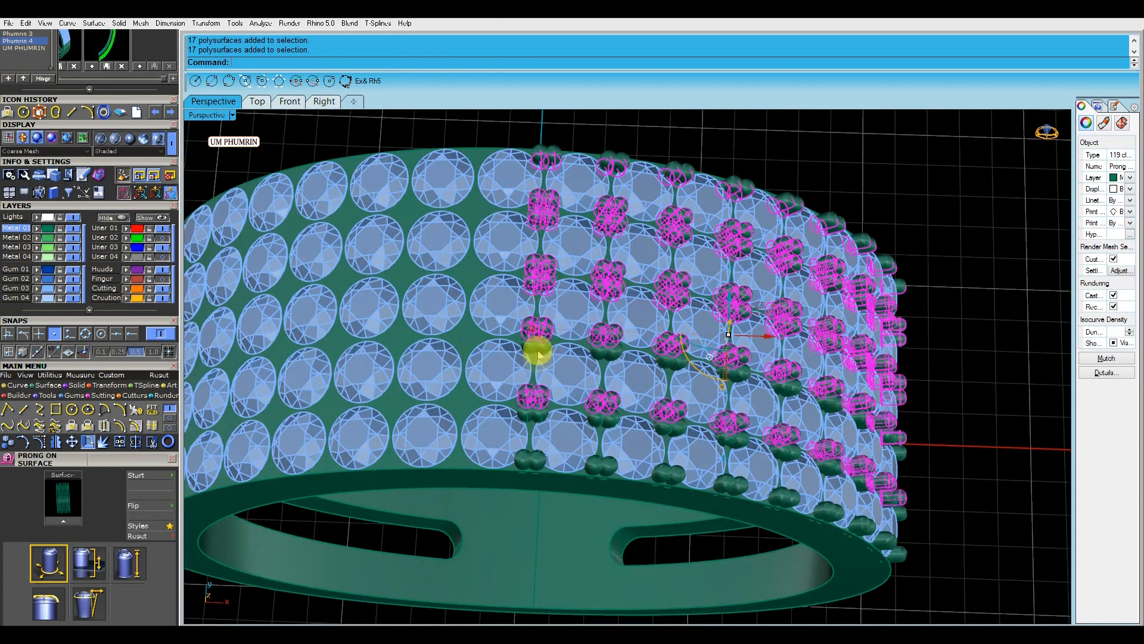
pyautogui.keyDown('shift'); pyautogui.click(539, 426); pyautogui.keyUp('shift')
pyautogui.keyDown('shift'); pyautogui.click(531, 409); pyautogui.keyUp('shift')
pyautogui.keyDown('shift'); pyautogui.click(792, 430); pyautogui.keyUp('shift')
pyautogui.click(1113, 343)
# Mirror copies of the selected prong rows about the Y axis onto the ring's other half and save the file.
pyautogui.scroll(-4, 871, 351)
pyautogui.moveTo(871, 347); pyautogui.dragTo(884, 373, button='right')
pyautogui.rightClick(874, 368)
pyautogui.write('y')
pyautogui.press('Return')
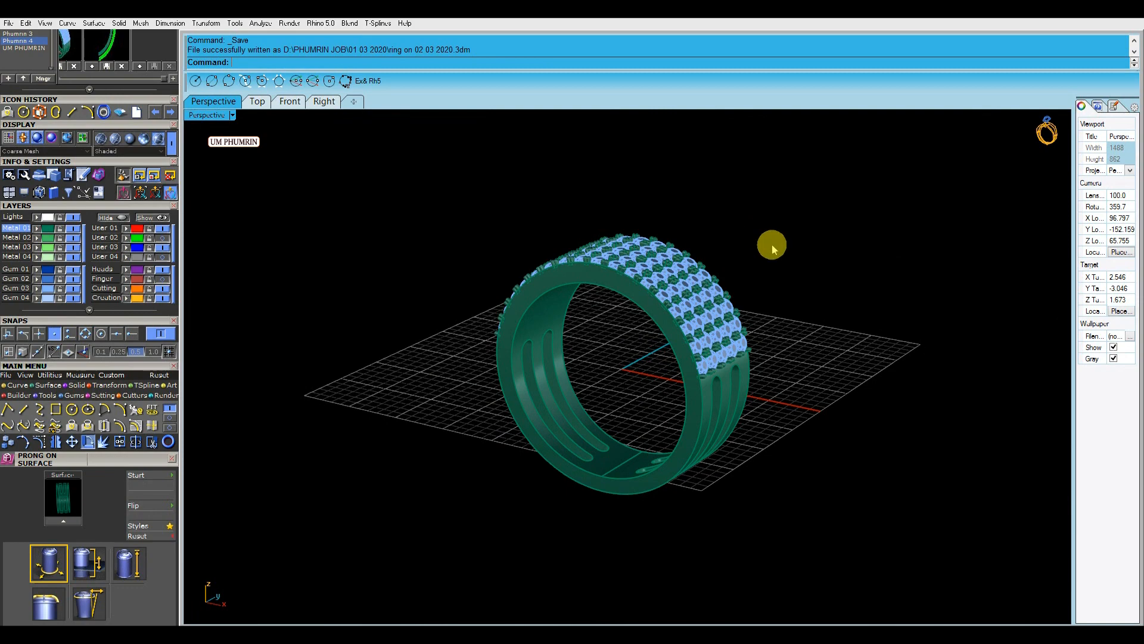
# Set the Perspective viewport to Working Shade display and save the file.
pyautogui.click(220, 116)
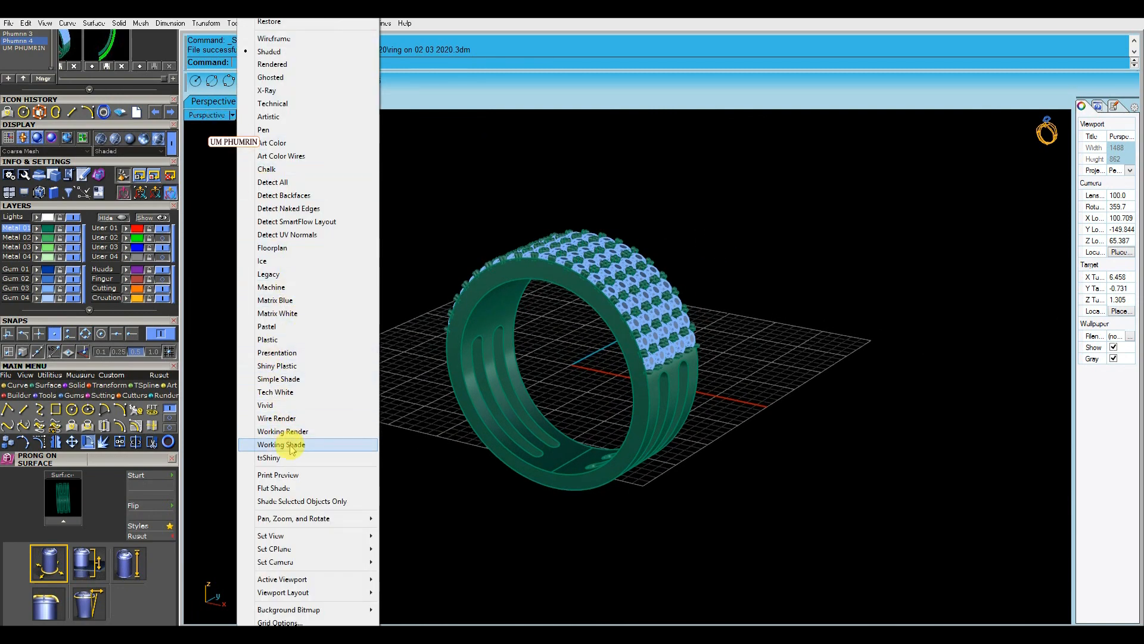
pyautogui.click(290, 446)
pyautogui.moveTo(323, 287); pyautogui.dragTo(524, 350, button='right')
pyautogui.scroll(3, 608, 284)
pyautogui.moveTo(607, 284); pyautogui.dragTo(787, 292, button='right')
pyautogui.hotkey('ctrl', 's')
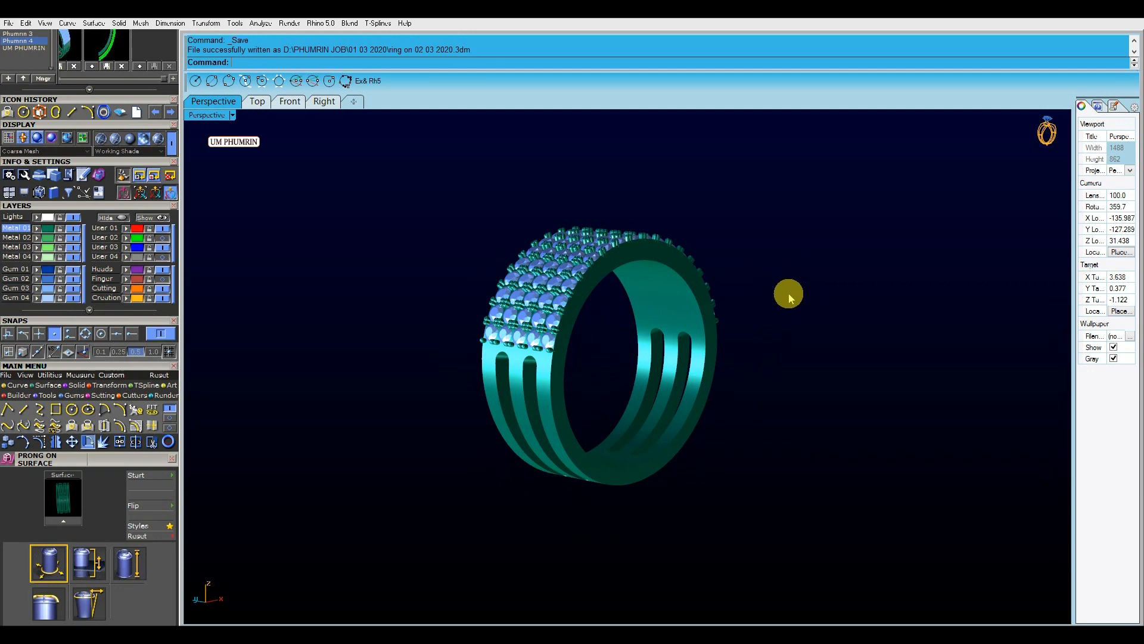
pyautogui.moveTo(792, 310)
pyautogui.mouseDown(button='right')
pyautogui.moveTo(784, 339)
pyautogui.moveTo(781, 330)
pyautogui.mouseUp(button='right')
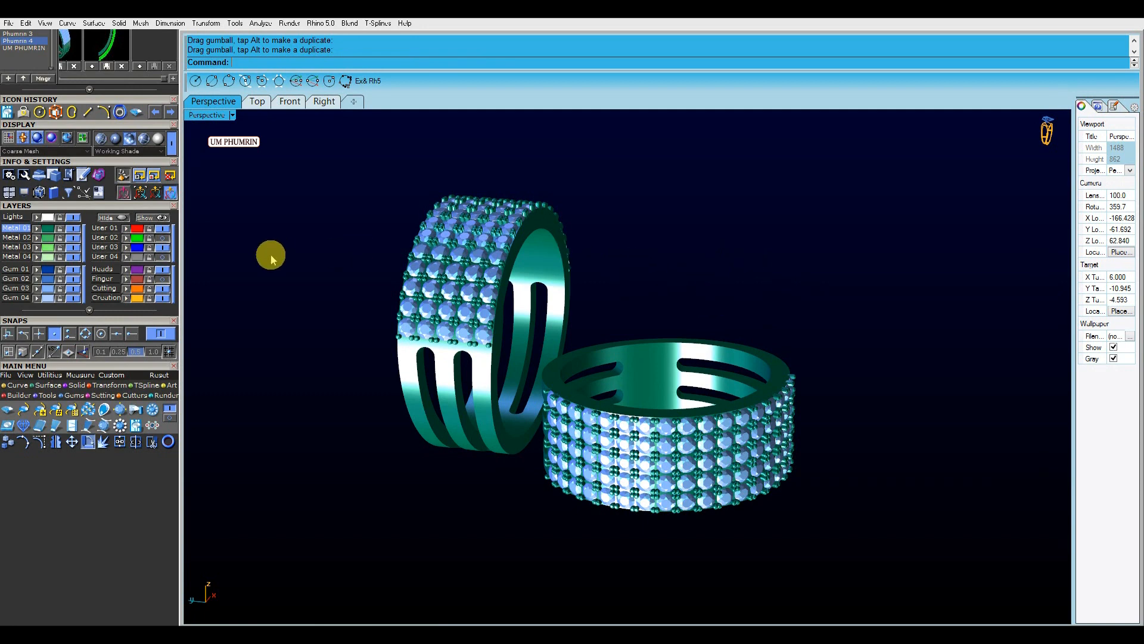
# Widen the Perspective viewport showing the upright ring and its laid-down copy, and save the file.
pyautogui.moveTo(316, 260); pyautogui.dragTo(317, 284, button='right')
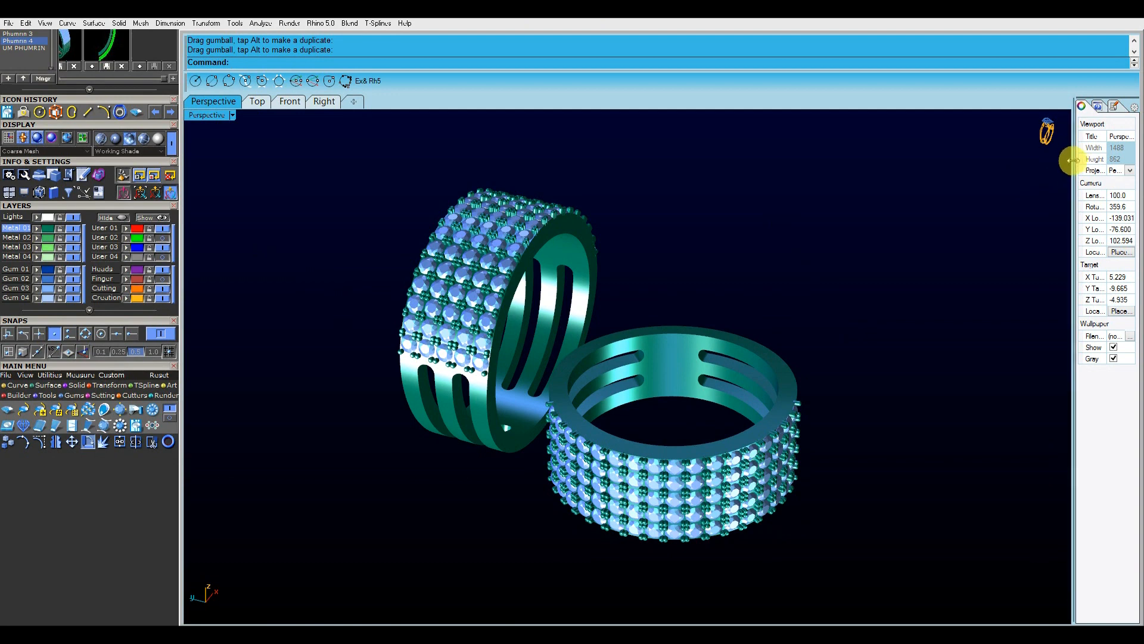
pyautogui.moveTo(1072, 159); pyautogui.dragTo(1089, 161)
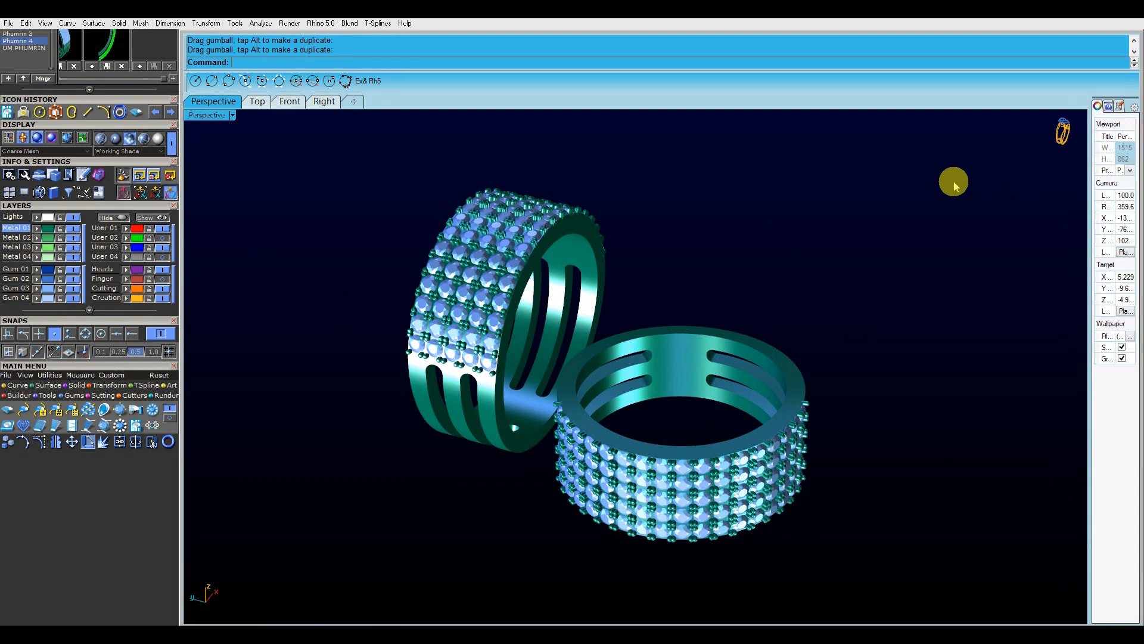
pyautogui.click(12, 26)
pyautogui.click(35, 98)
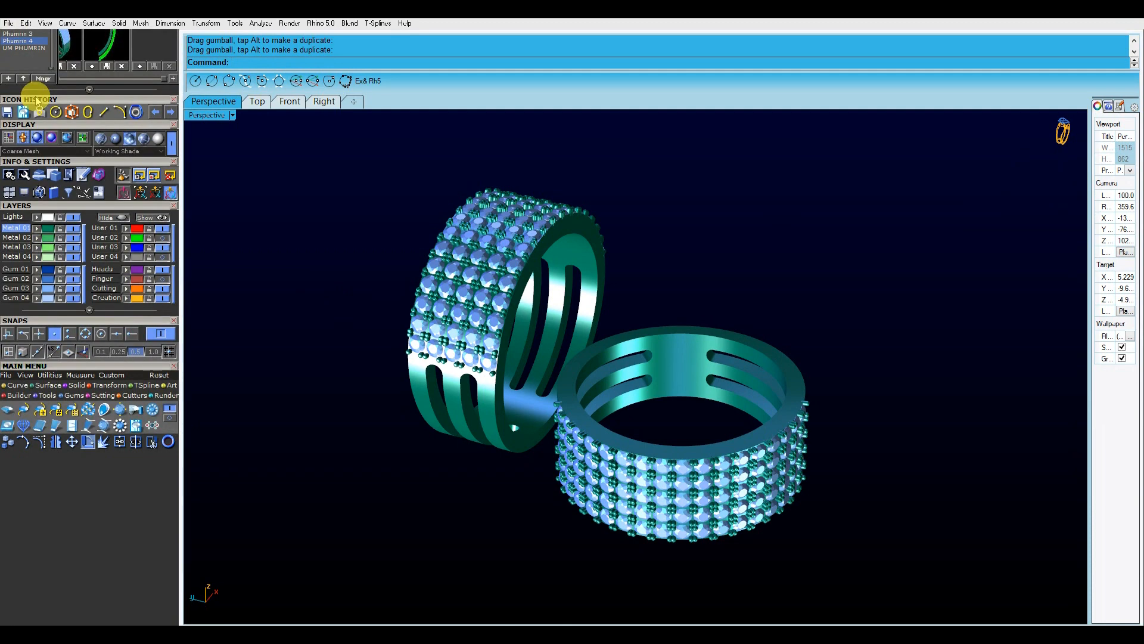